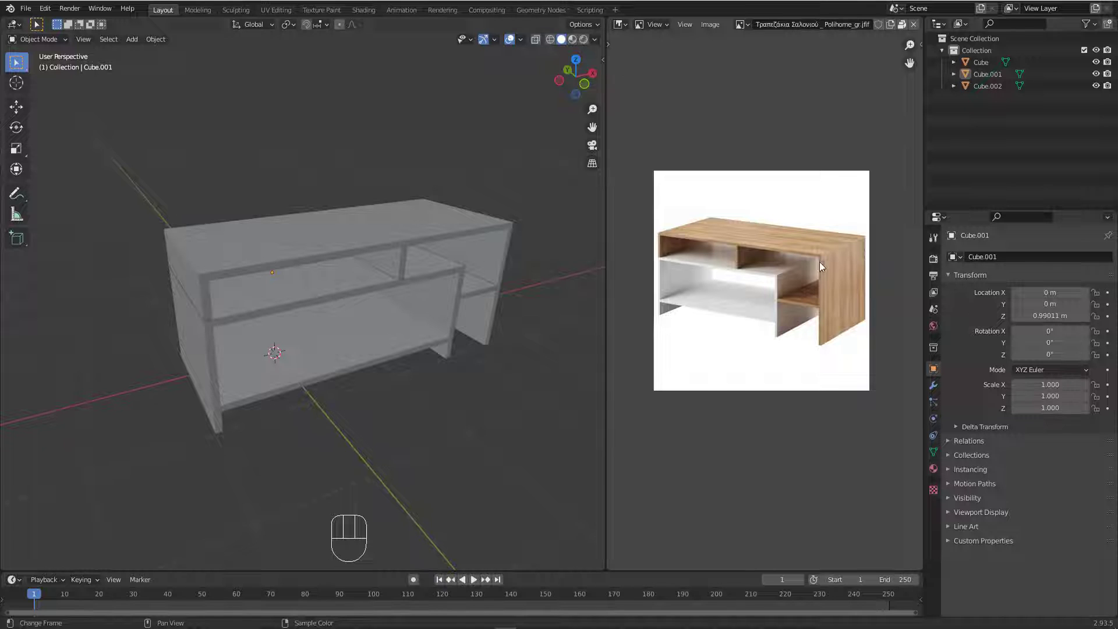
# Hide the lower shelf unit, Cube, and select the tabletop frame, Cube.001.
pyautogui.moveTo(313, 251); pyautogui.dragTo(331, 260, button='middle')
pyautogui.click(331, 261)
pyautogui.moveTo(370, 298); pyautogui.dragTo(376, 263, button='middle')
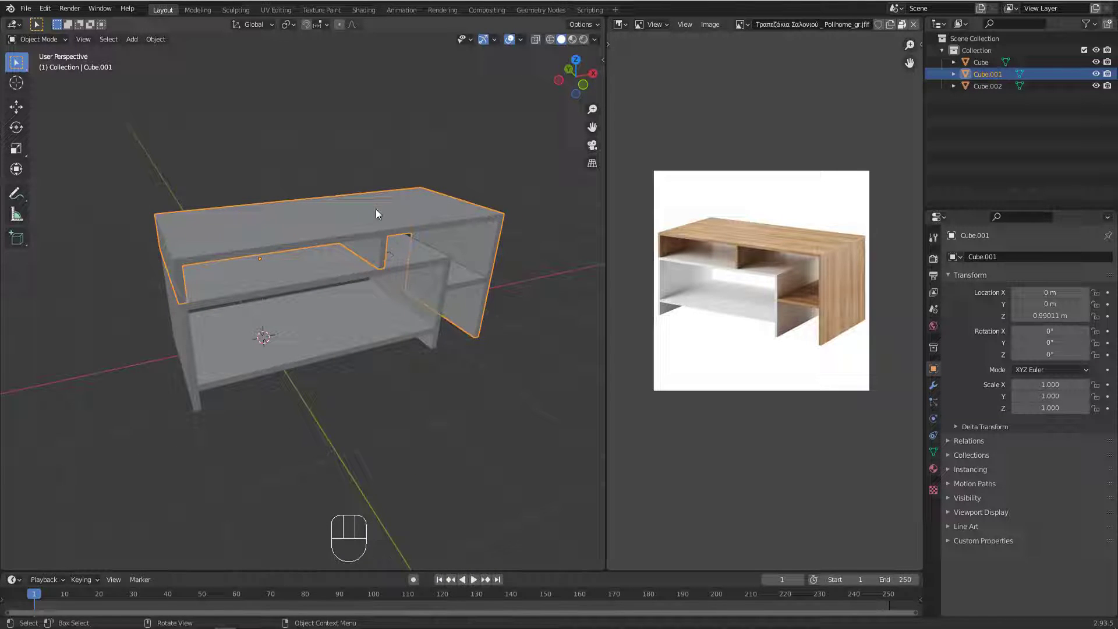
pyautogui.click(302, 282)
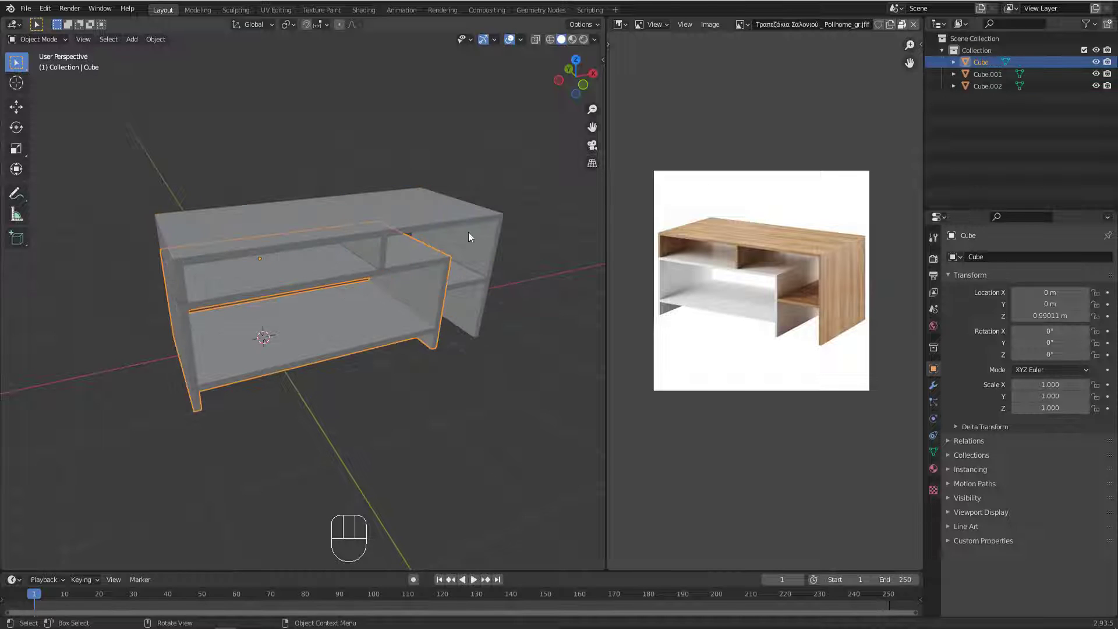
pyautogui.click(1096, 62)
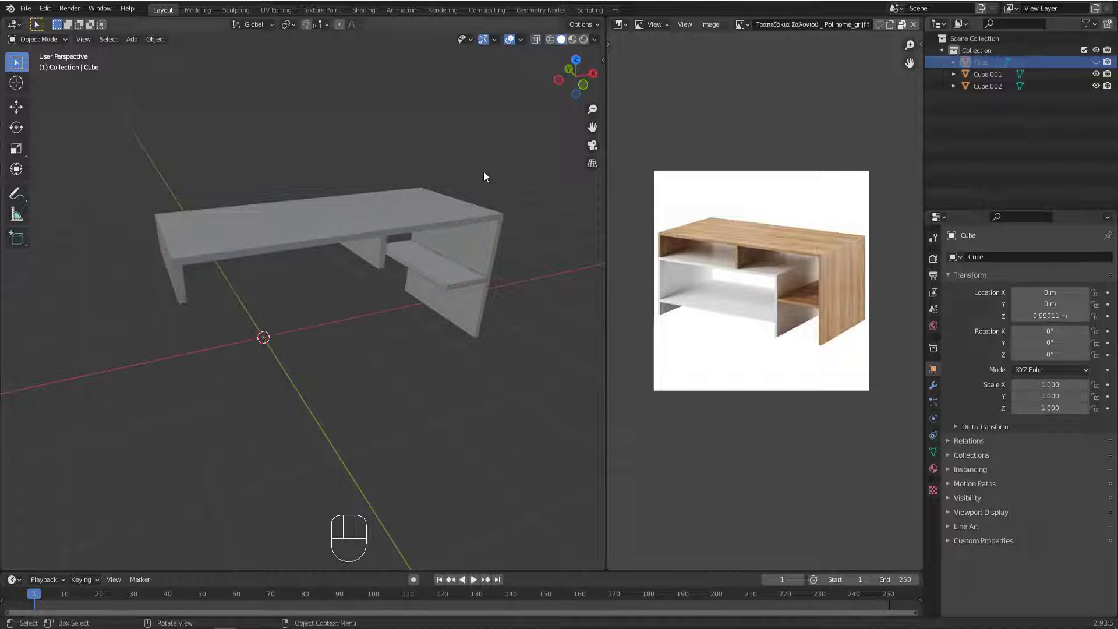
pyautogui.click(356, 222)
pyautogui.moveTo(382, 216); pyautogui.dragTo(395, 233, button='middle')
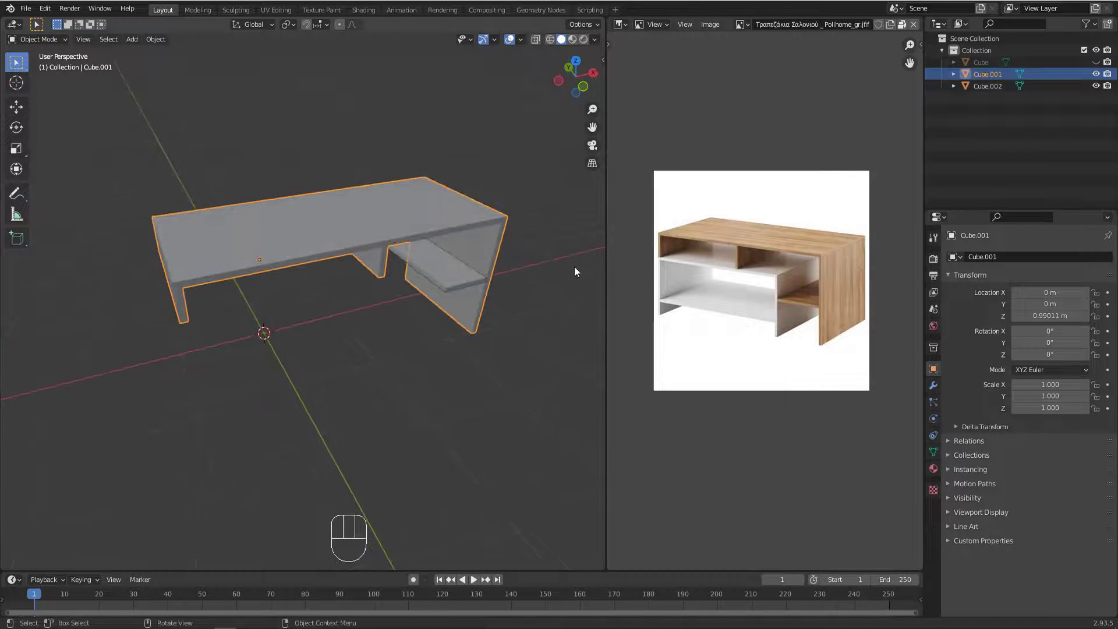
# Widen the reference image area, switch it to the UV Editor and unlink the image.
pyautogui.moveTo(605, 225); pyautogui.dragTo(531, 225)
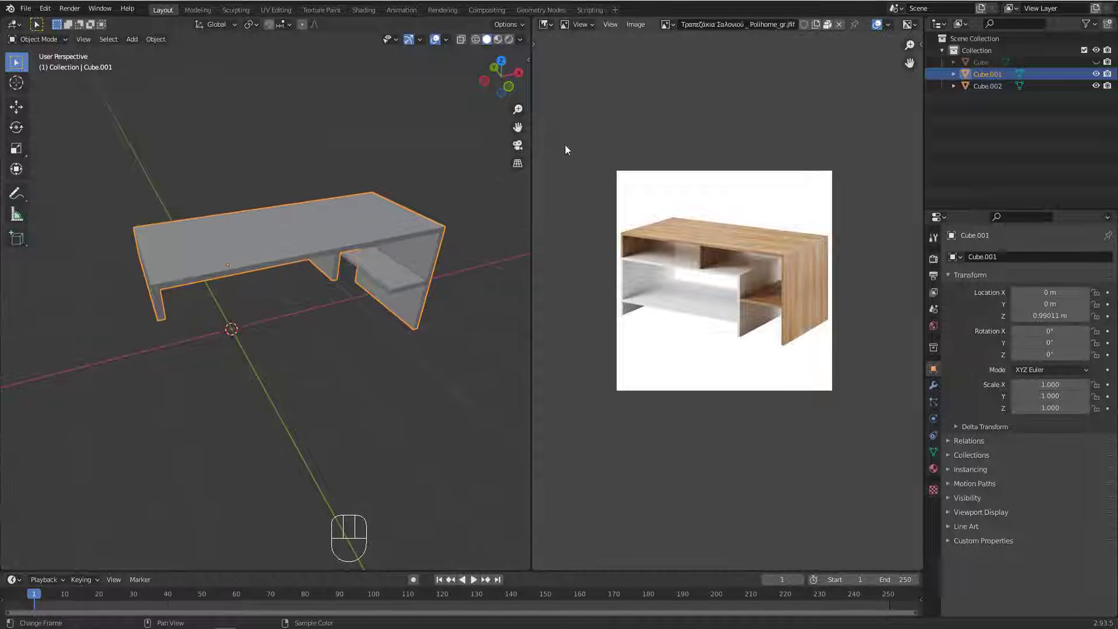
pyautogui.click(545, 26)
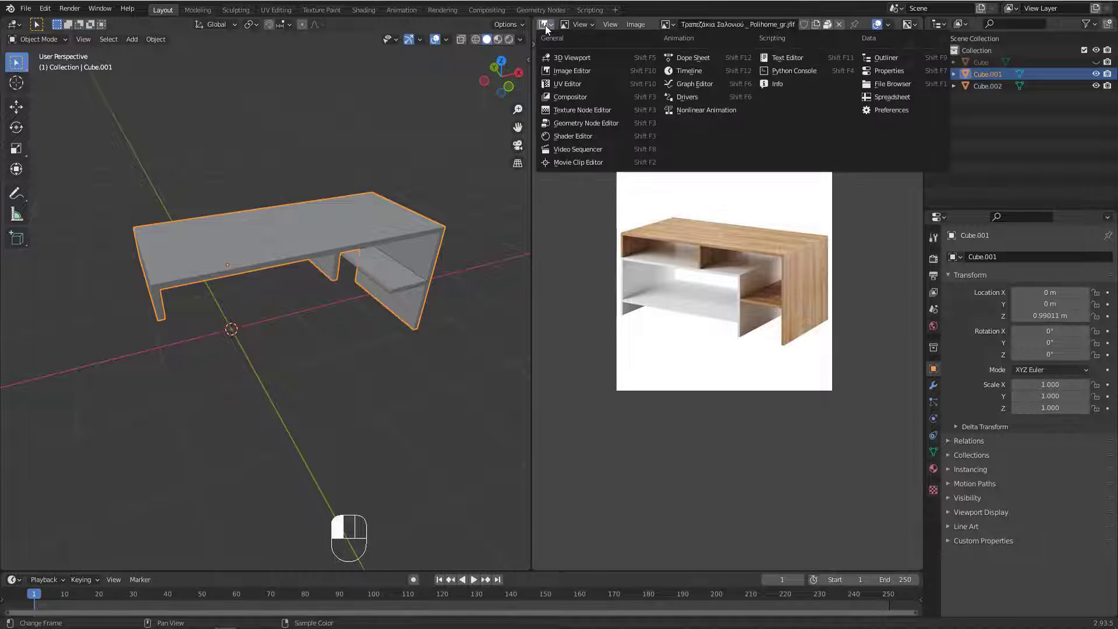
pyautogui.click(628, 76)
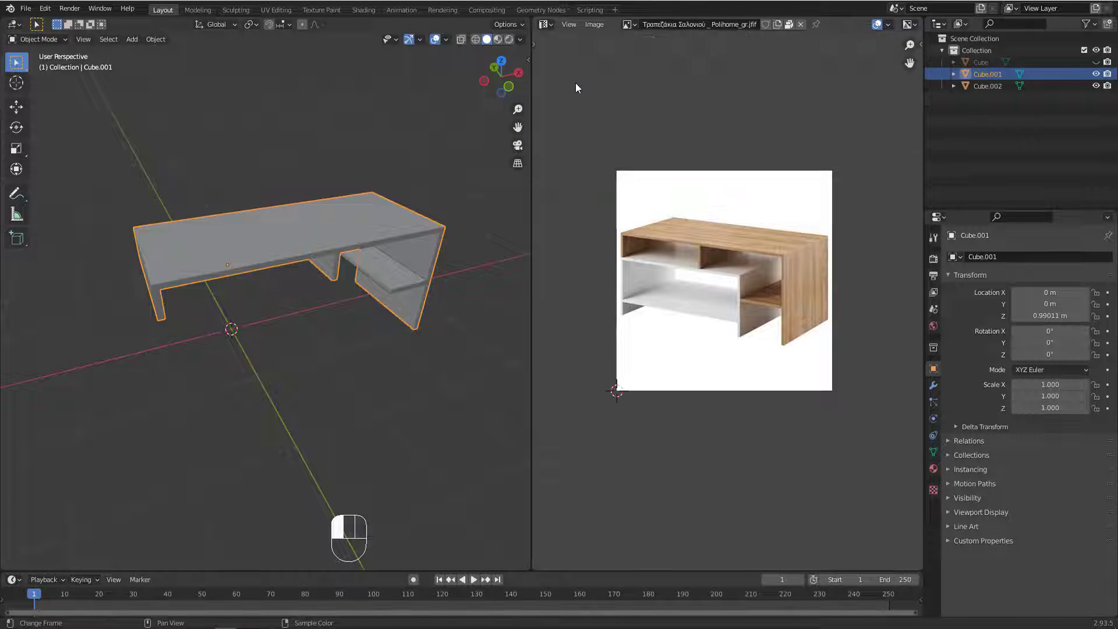
pyautogui.click(800, 25)
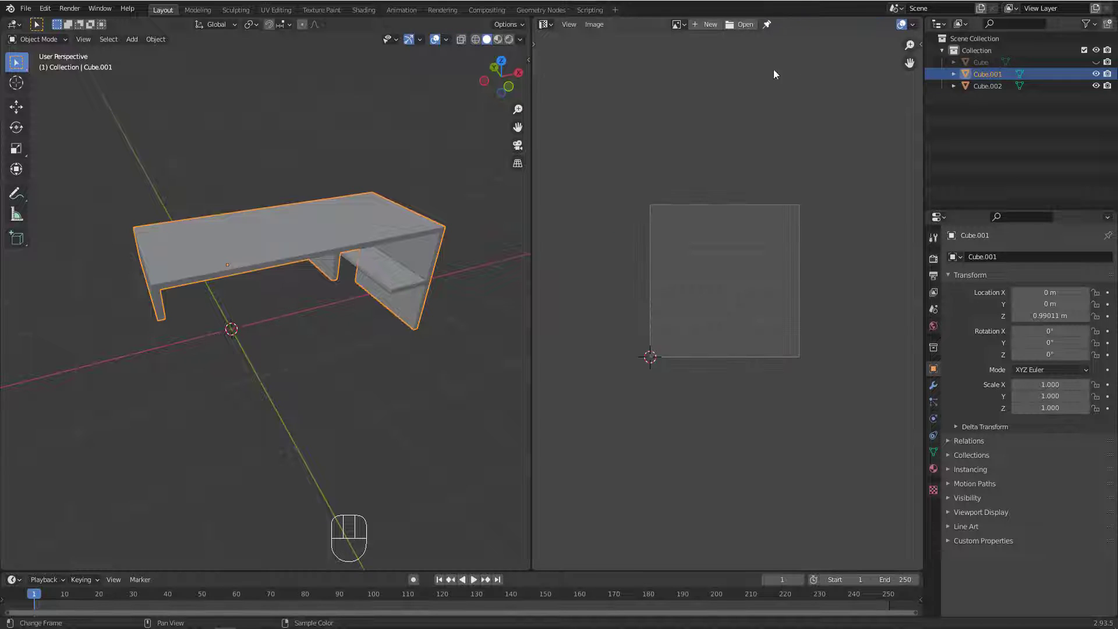
# Enter Edit Mode on the tabletop frame and switch to edge selection.
pyautogui.scroll(2, 701, 248)
pyautogui.moveTo(297, 256); pyautogui.dragTo(484, 294, button='middle')
pyautogui.press('Tab')
pyautogui.scroll(-4, 409, 284)
pyautogui.moveTo(410, 284); pyautogui.dragTo(266, 308, button='middle')
pyautogui.scroll(2, 266, 309)
pyautogui.moveTo(334, 300); pyautogui.dragTo(301, 316, button='middle')
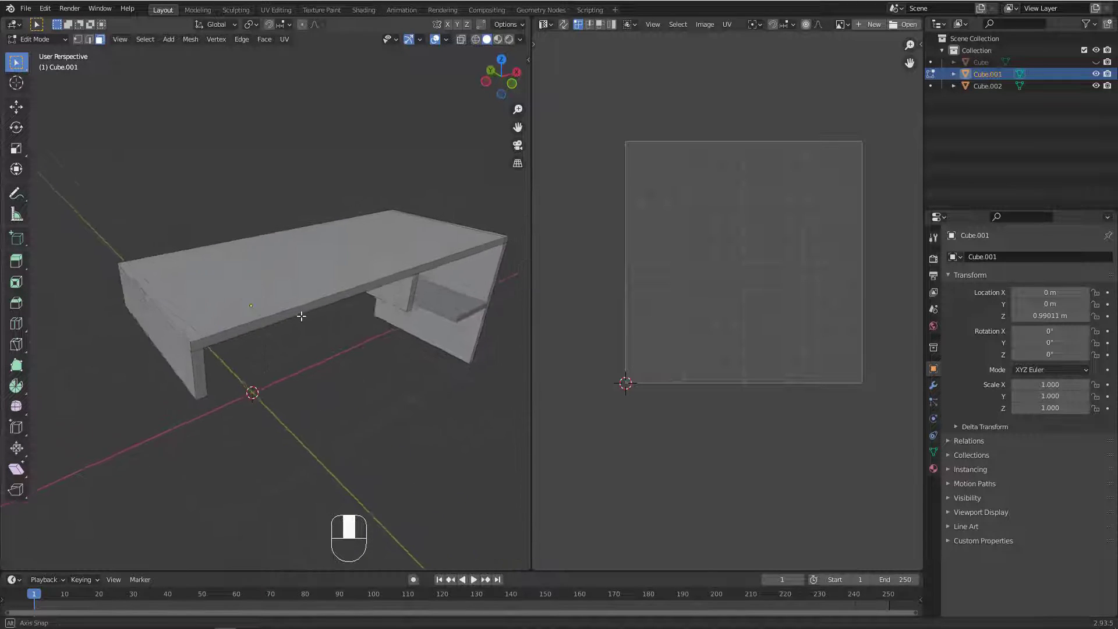
pyautogui.scroll(-4, 301, 316)
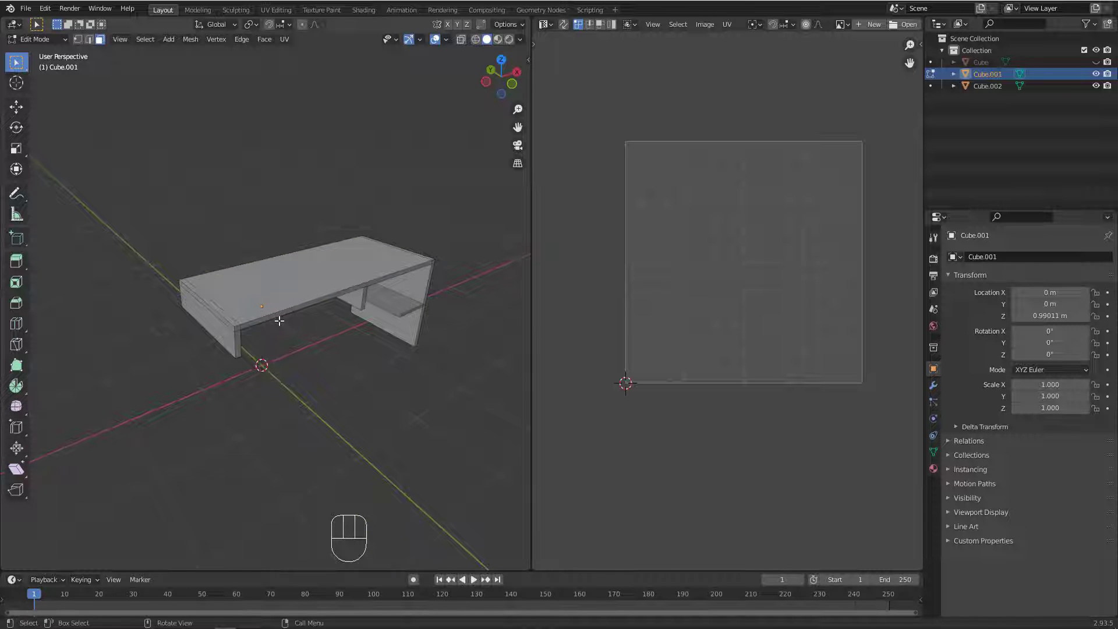
pyautogui.scroll(4, 224, 330)
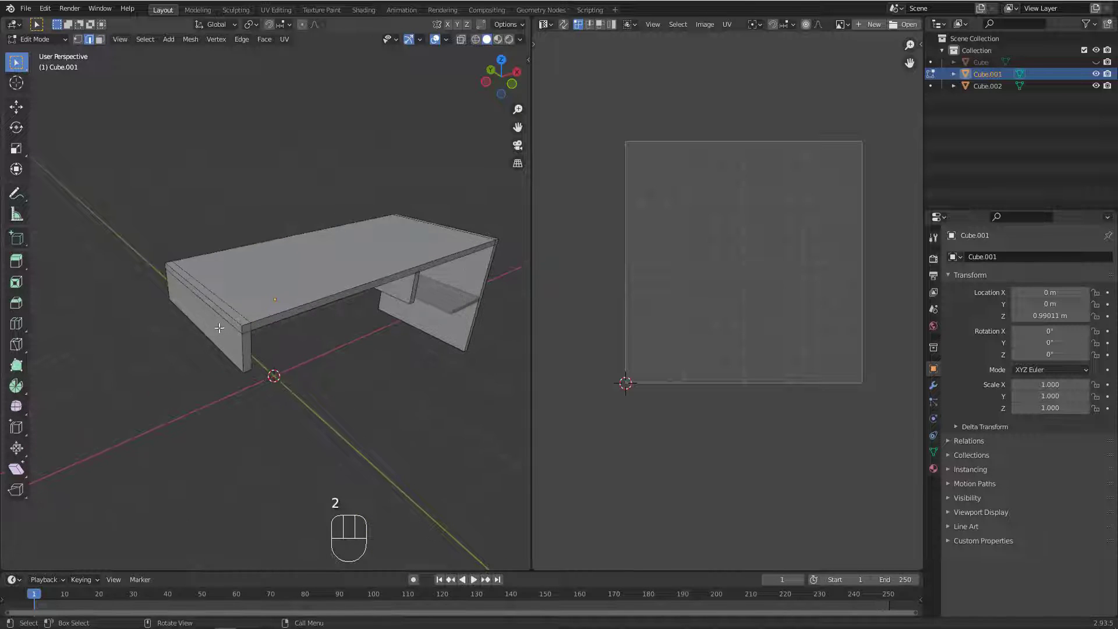
# Mark the short side panel's outer vertical front edge and its short bottom front edge as seams.
pyautogui.moveTo(250, 318); pyautogui.dragTo(277, 401, button='middle')
pyautogui.scroll(2, 266, 315)
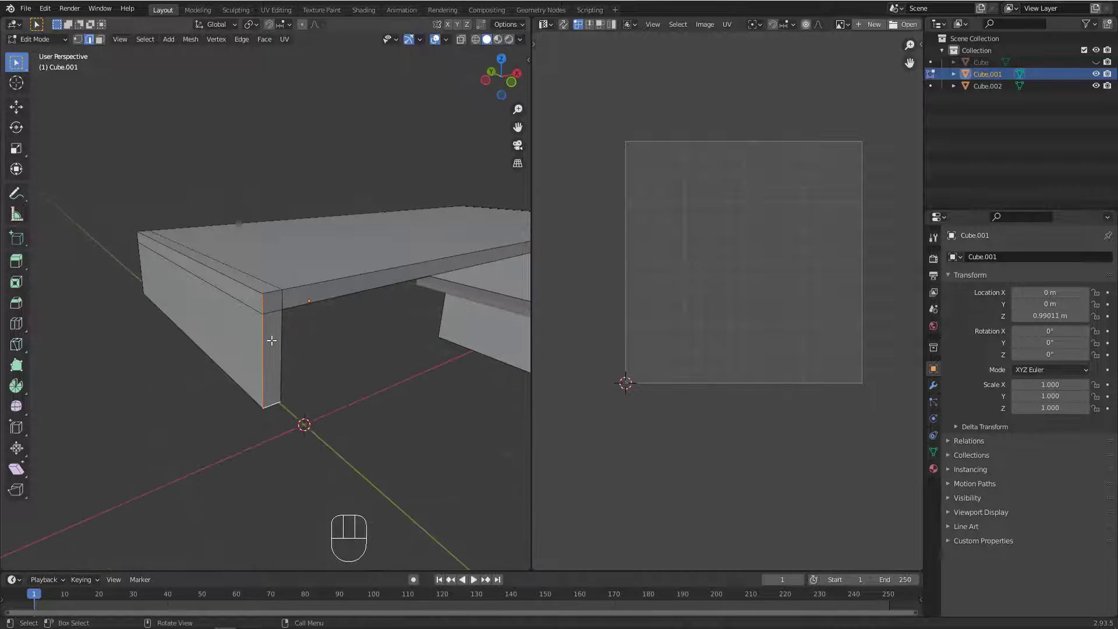
pyautogui.click(285, 40)
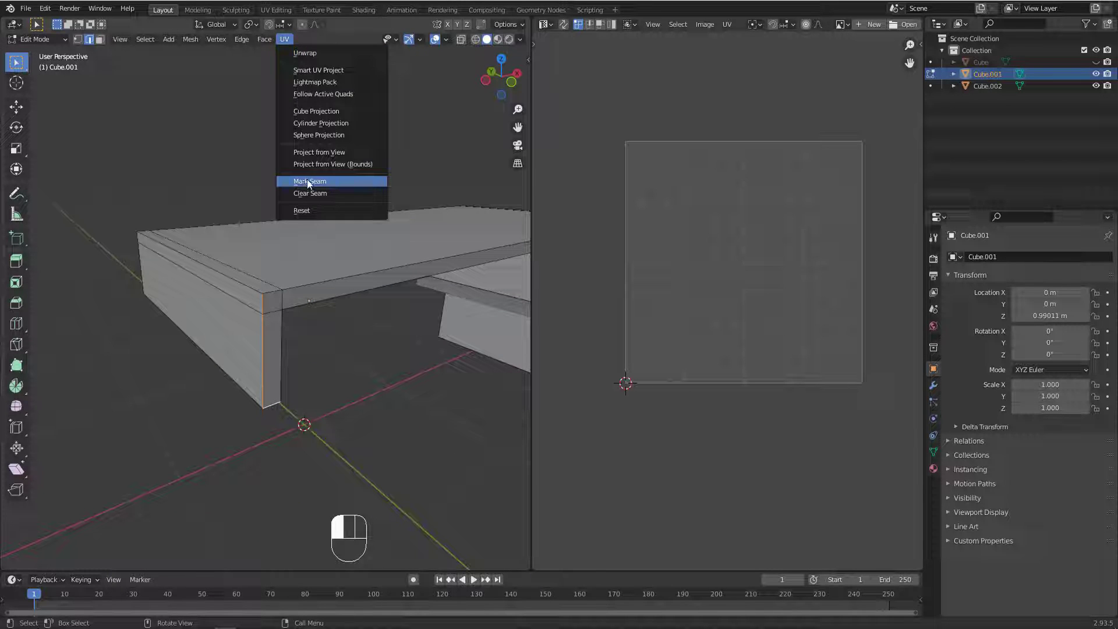
pyautogui.click(306, 179)
# Mark the short side panel's long inner bottom edge and its outer vertical and short bottom back edges as seams.
pyautogui.moveTo(308, 279); pyautogui.dragTo(260, 389, button='middle')
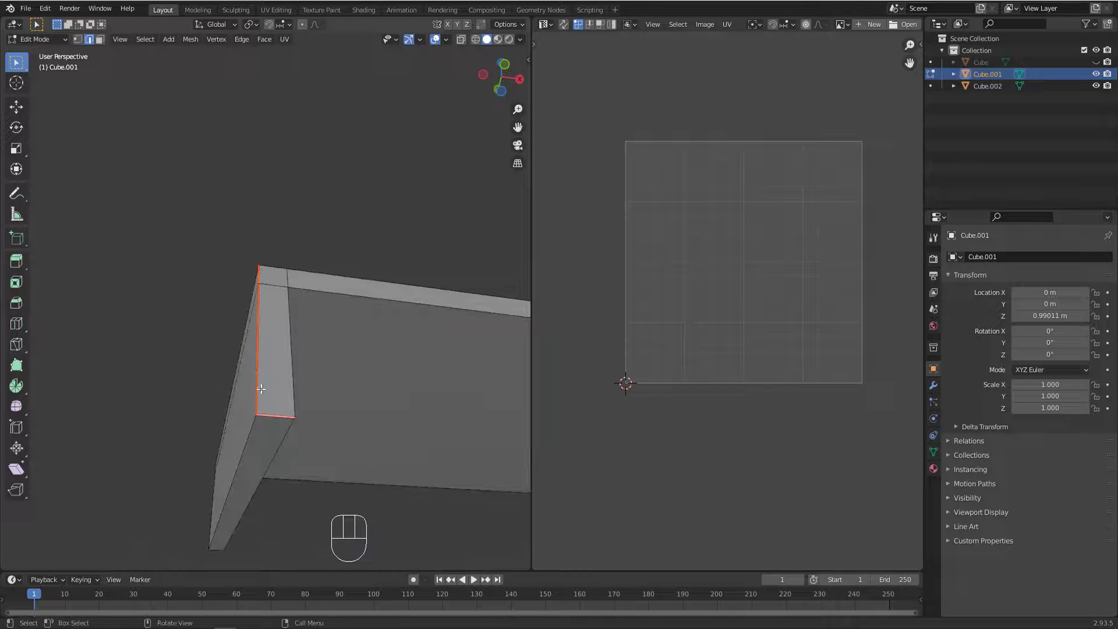
pyautogui.moveTo(283, 442); pyautogui.dragTo(205, 427, button='middle')
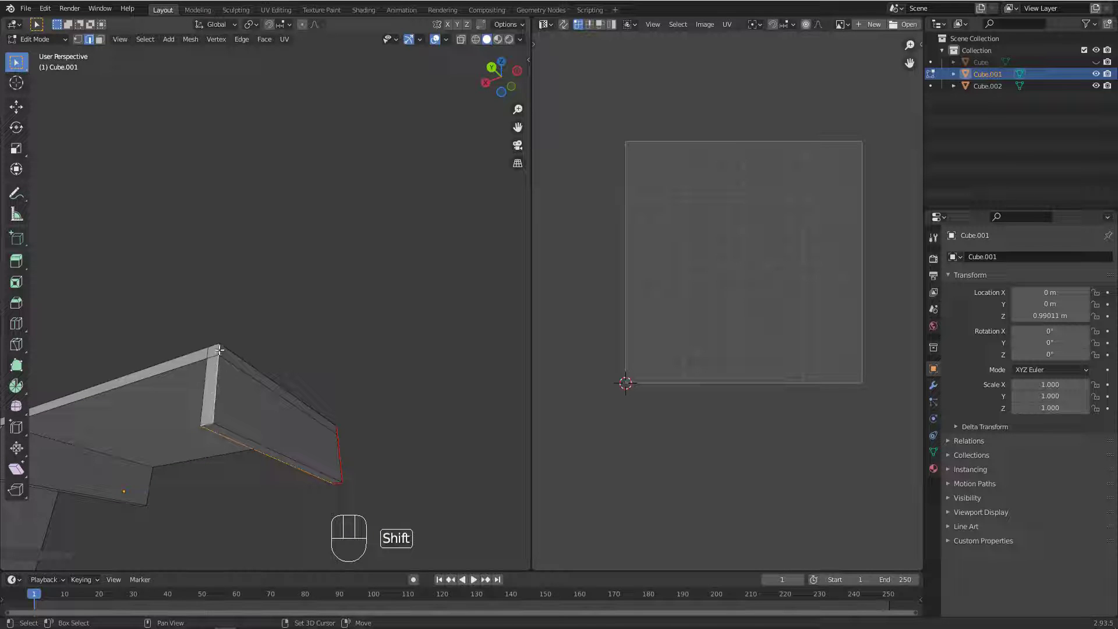
pyautogui.moveTo(218, 363); pyautogui.dragTo(289, 312, button='middle')
pyautogui.click(285, 41)
pyautogui.click(314, 182)
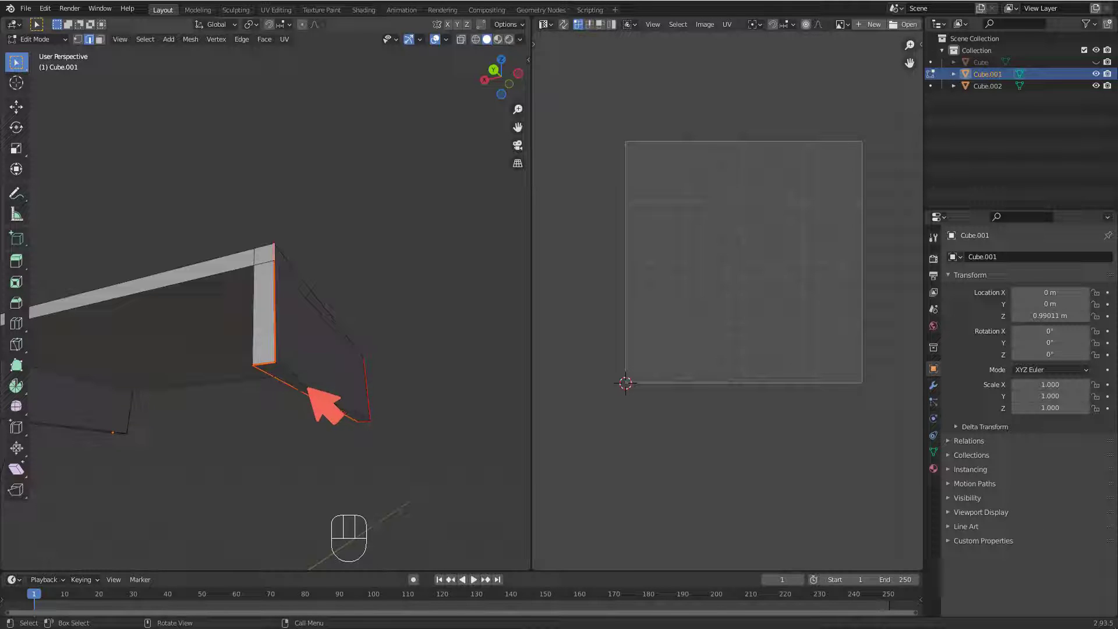
pyautogui.moveTo(281, 375)
pyautogui.mouseDown()
pyautogui.moveTo(285, 399)
pyautogui.moveTo(296, 386)
pyautogui.mouseUp()
pyautogui.moveTo(300, 336)
pyautogui.mouseDown()
pyautogui.moveTo(382, 272)
pyautogui.moveTo(381, 303)
pyautogui.mouseUp()
pyautogui.moveTo(276, 242)
pyautogui.mouseDown()
pyautogui.moveTo(375, 210)
pyautogui.moveTo(463, 333)
pyautogui.moveTo(366, 361)
pyautogui.mouseUp()
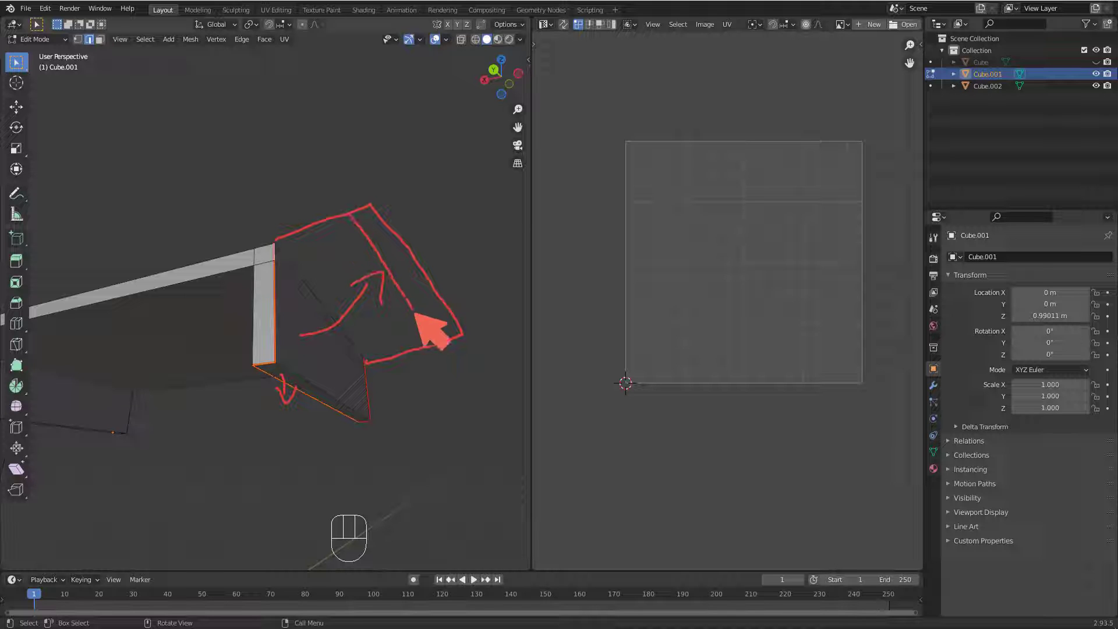
pyautogui.press('Escape')
# Mark the tabletop's long upper front and back edges and the tall side panel's outer vertical and bottom edges as seams.
pyautogui.moveTo(419, 371); pyautogui.dragTo(319, 376, button='middle')
pyautogui.scroll(-2, 302, 365)
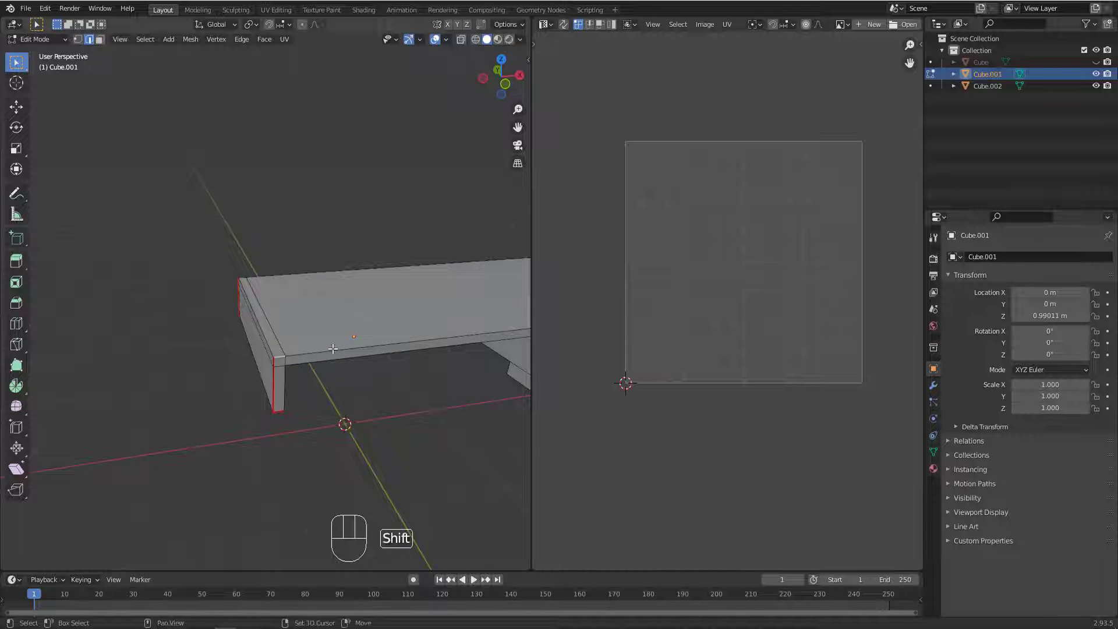
pyautogui.keyDown('shift'); pyautogui.click(333, 351); pyautogui.keyUp('shift')
pyautogui.scroll(-2, 361, 346)
pyautogui.moveTo(361, 346); pyautogui.dragTo(279, 349, button='middle')
pyautogui.keyDown('shift'); pyautogui.moveTo(278, 349); pyautogui.dragTo(170, 278, button='middle'); pyautogui.keyUp('shift')
pyautogui.scroll(3, 366, 312)
pyautogui.keyDown('shift'); pyautogui.click(373, 319); pyautogui.keyUp('shift')
pyautogui.moveTo(389, 379); pyautogui.dragTo(364, 382, button='middle')
pyautogui.scroll(-2, 371, 324)
pyautogui.keyDown('shift'); pyautogui.click(365, 381); pyautogui.keyUp('shift')
pyautogui.moveTo(374, 426); pyautogui.dragTo(220, 298, button='middle')
pyautogui.keyDown('ctrl'); pyautogui.click(241, 360); pyautogui.keyUp('ctrl')
pyautogui.scroll(-2, 221, 297)
pyautogui.moveTo(350, 314); pyautogui.dragTo(273, 316, button='middle')
pyautogui.keyDown('shift'); pyautogui.moveTo(378, 312); pyautogui.dragTo(225, 303, button='middle'); pyautogui.keyUp('shift')
pyautogui.moveTo(408, 294); pyautogui.dragTo(357, 314, button='middle')
pyautogui.scroll(1, 318, 396)
pyautogui.click(314, 405)
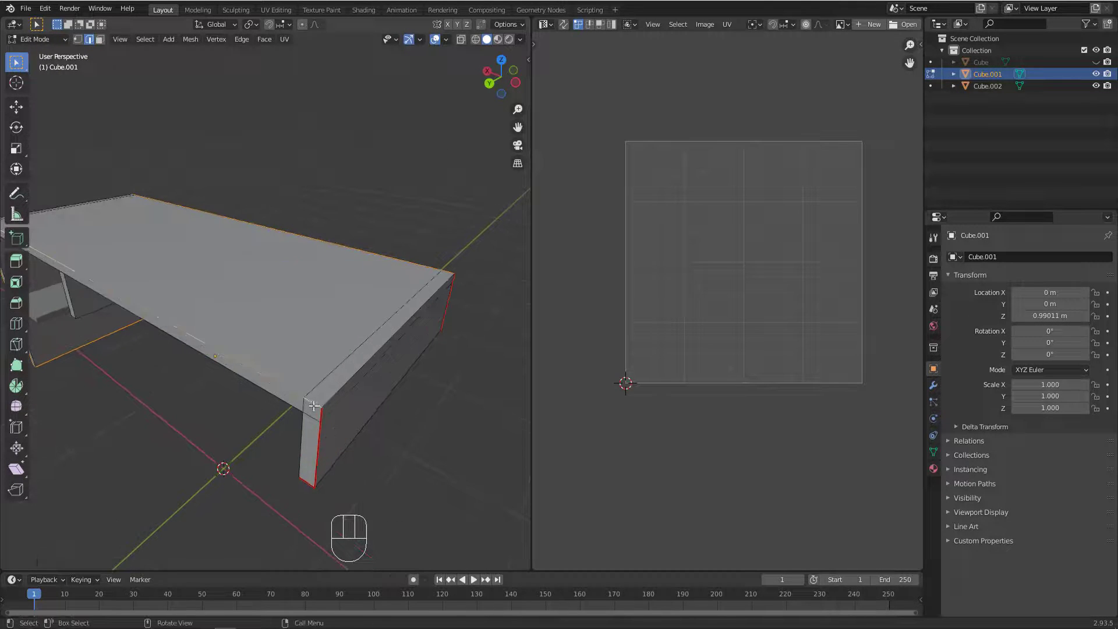
pyautogui.rightClick(315, 389)
pyautogui.click(292, 389)
# Mark the edges joining the middle divider to the underside of the tabletop as seams.
pyautogui.moveTo(407, 320); pyautogui.dragTo(337, 295, button='middle')
pyautogui.scroll(4, 349, 258)
pyautogui.scroll(3, 348, 249)
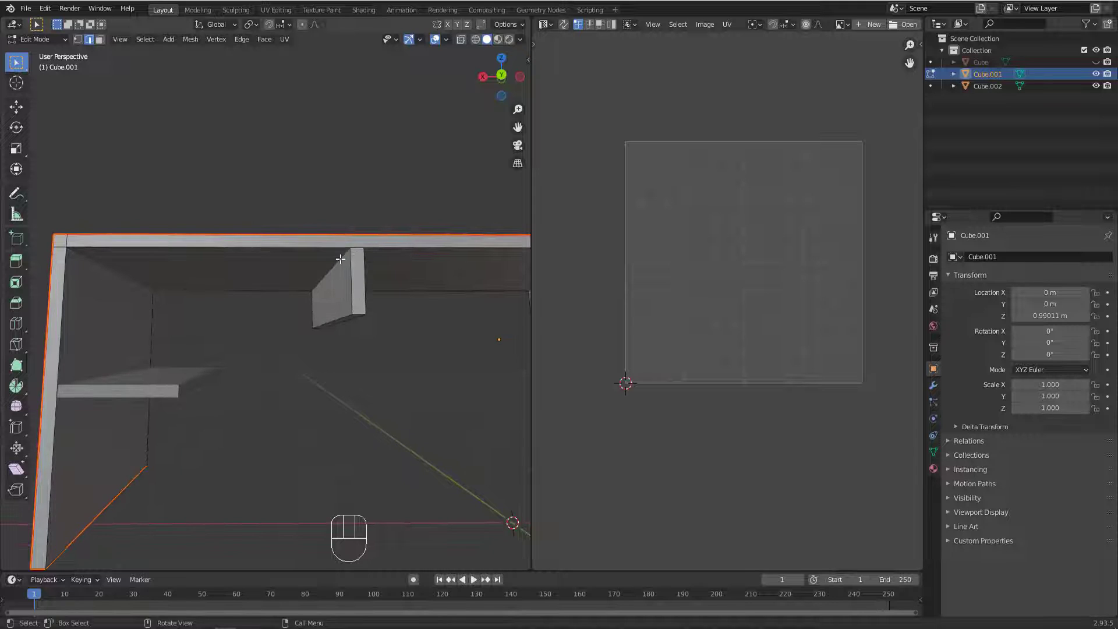
pyautogui.moveTo(407, 266); pyautogui.dragTo(217, 279, button='middle')
pyautogui.keyDown('shift'); pyautogui.click(322, 265); pyautogui.keyUp('shift')
pyautogui.scroll(-2, 217, 280)
pyautogui.keyDown('shift'); pyautogui.click(365, 203); pyautogui.keyUp('shift')
pyautogui.moveTo(365, 203); pyautogui.dragTo(247, 254, button='middle')
pyautogui.scroll(2, 236, 224)
pyautogui.rightClick(229, 231)
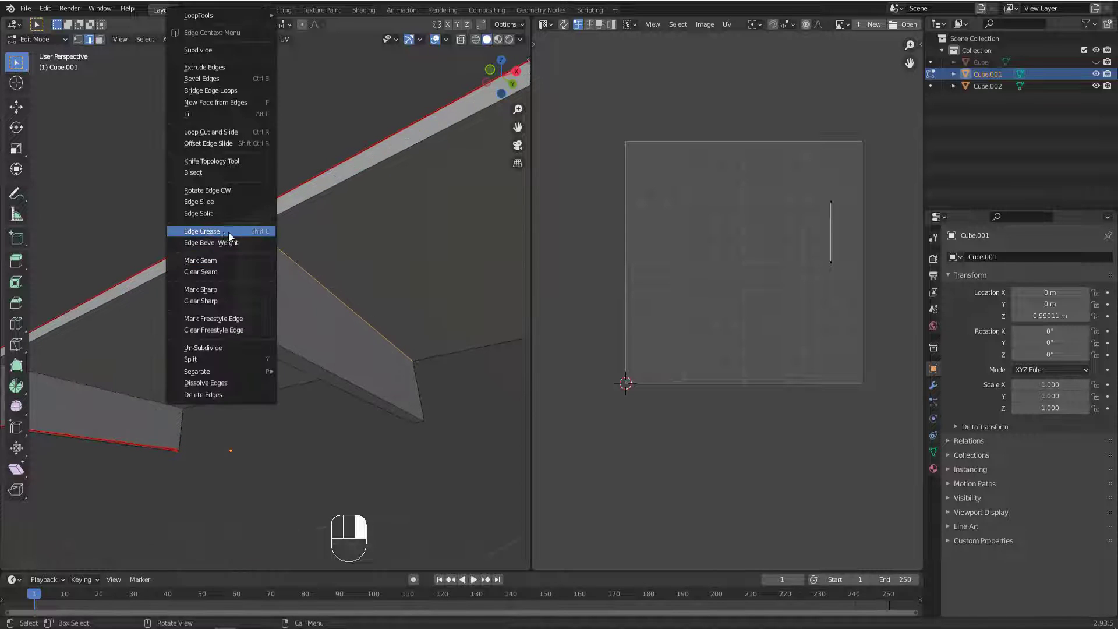
pyautogui.click(208, 261)
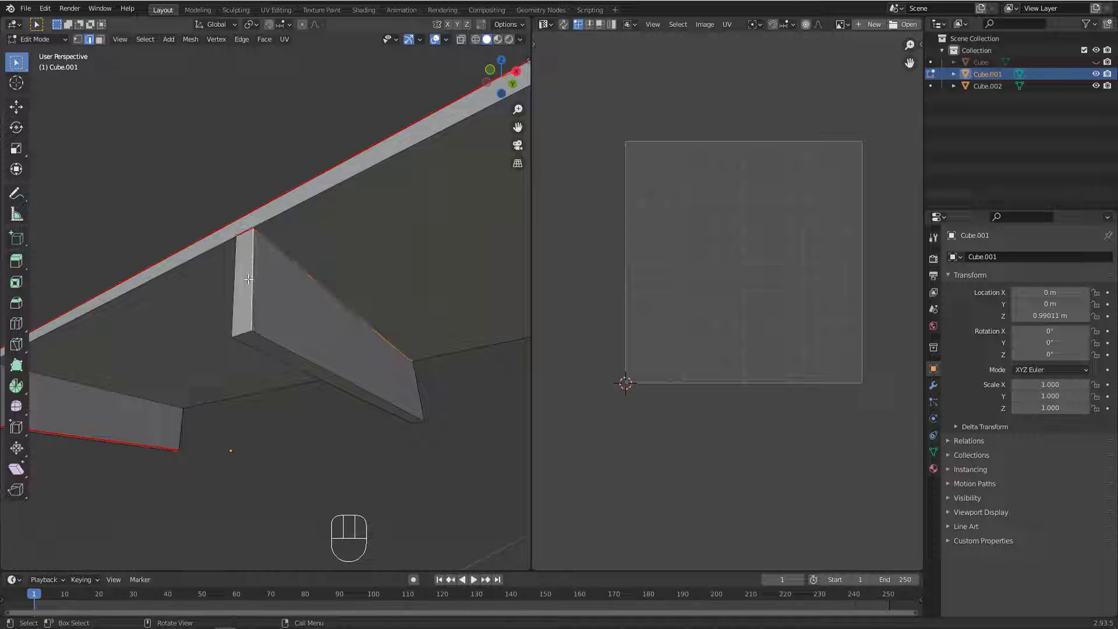
# Mark the edges around the middle divider's narrow end face as seams.
pyautogui.moveTo(323, 335); pyautogui.dragTo(323, 336, button='middle')
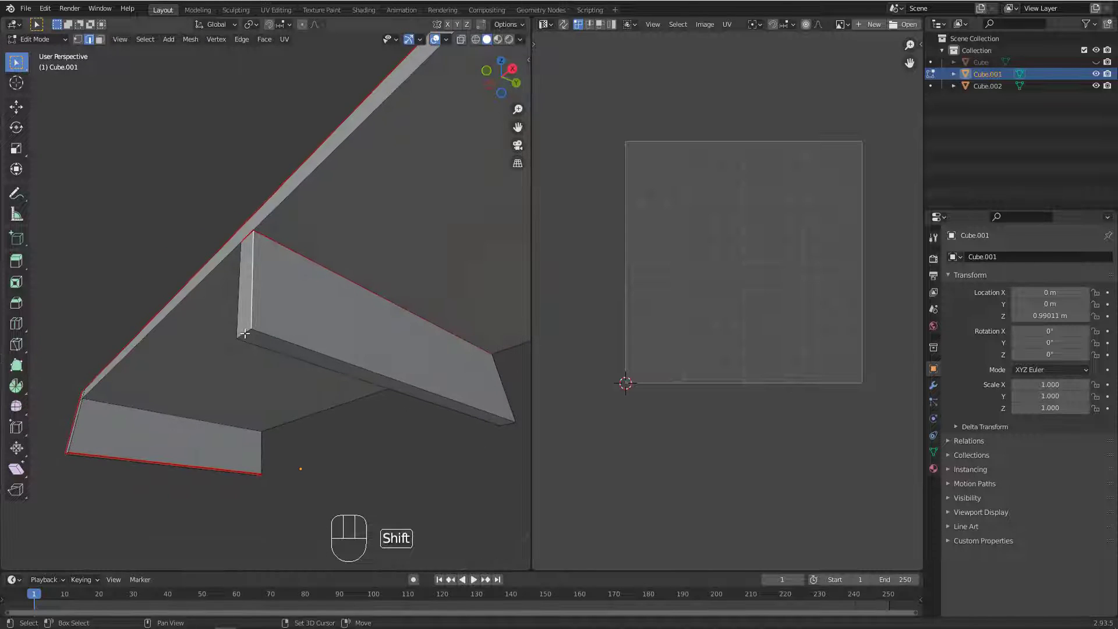
pyautogui.scroll(-2, 242, 332)
pyautogui.moveTo(242, 335); pyautogui.dragTo(344, 278, button='middle')
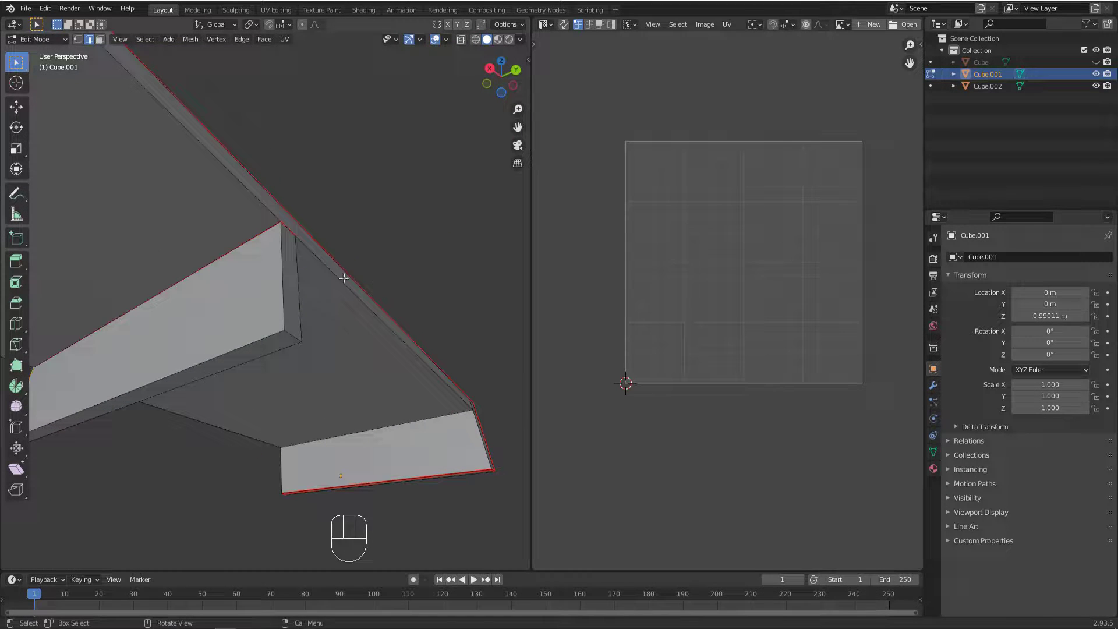
pyautogui.rightClick(285, 311)
pyautogui.moveTo(286, 310); pyautogui.dragTo(402, 286, button='middle')
pyautogui.scroll(3, 312, 332)
pyautogui.keyDown('shift'); pyautogui.moveTo(161, 283); pyautogui.dragTo(217, 284, button='middle'); pyautogui.keyUp('shift')
pyautogui.click(214, 278)
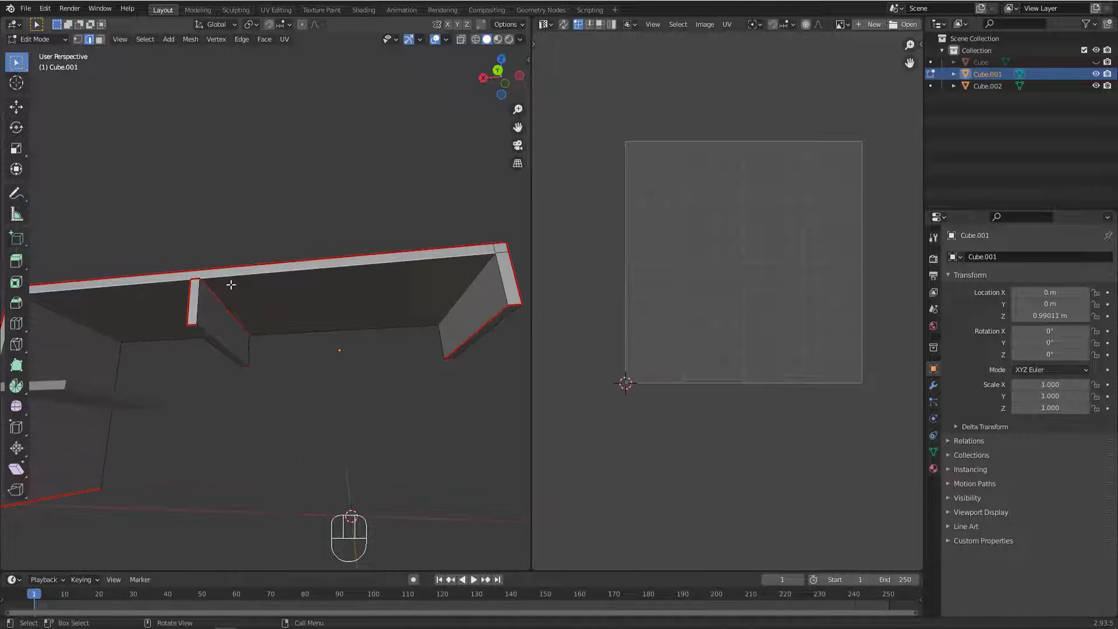
# Select the whole tabletop frame mesh and unwrap its UVs along the marked seams.
pyautogui.scroll(-2, 247, 290)
pyautogui.moveTo(305, 300); pyautogui.dragTo(309, 294, button='middle')
pyautogui.scroll(2, 394, 282)
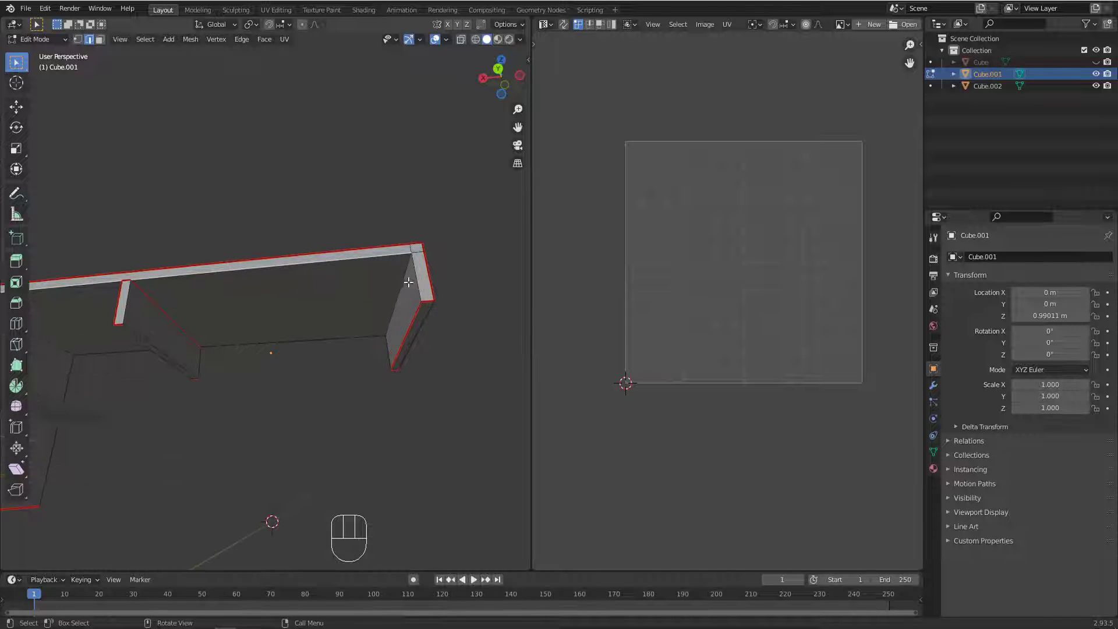
pyautogui.moveTo(417, 269)
pyautogui.mouseDown(button='middle')
pyautogui.moveTo(399, 285)
pyautogui.moveTo(412, 265)
pyautogui.moveTo(408, 278)
pyautogui.mouseUp(button='middle')
pyautogui.keyDown('shift'); pyautogui.moveTo(114, 344); pyautogui.dragTo(365, 287, button='middle'); pyautogui.keyUp('shift')
pyautogui.press('a')
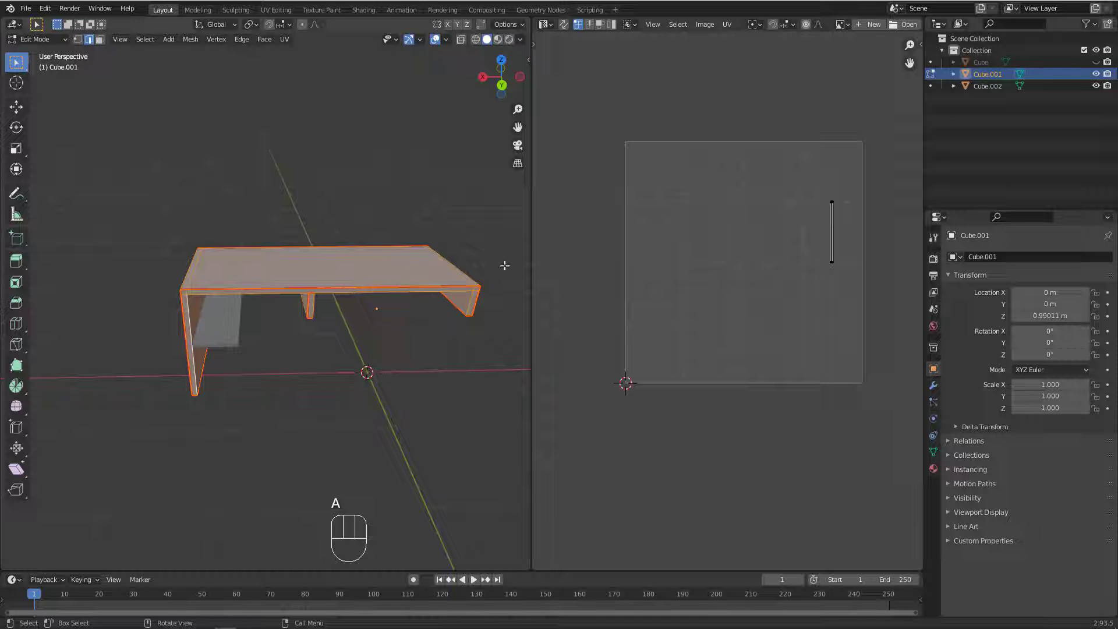
pyautogui.moveTo(732, 215); pyautogui.dragTo(699, 237, button='middle')
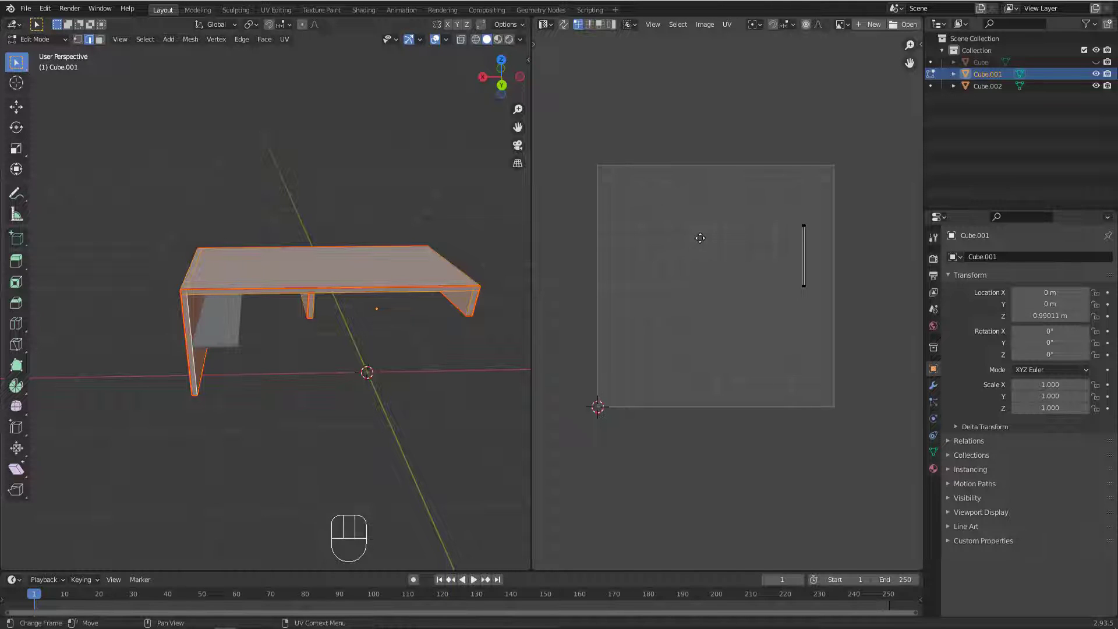
pyautogui.press('u')
pyautogui.click(700, 237)
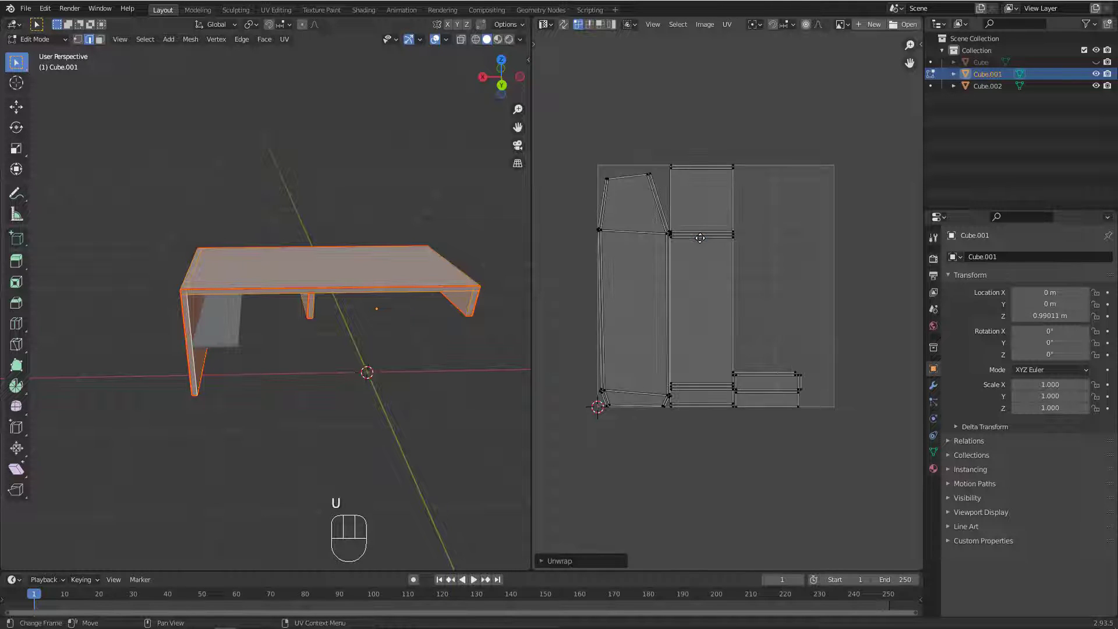
# Change the unwrap method to Conformal.
pyautogui.click(571, 559)
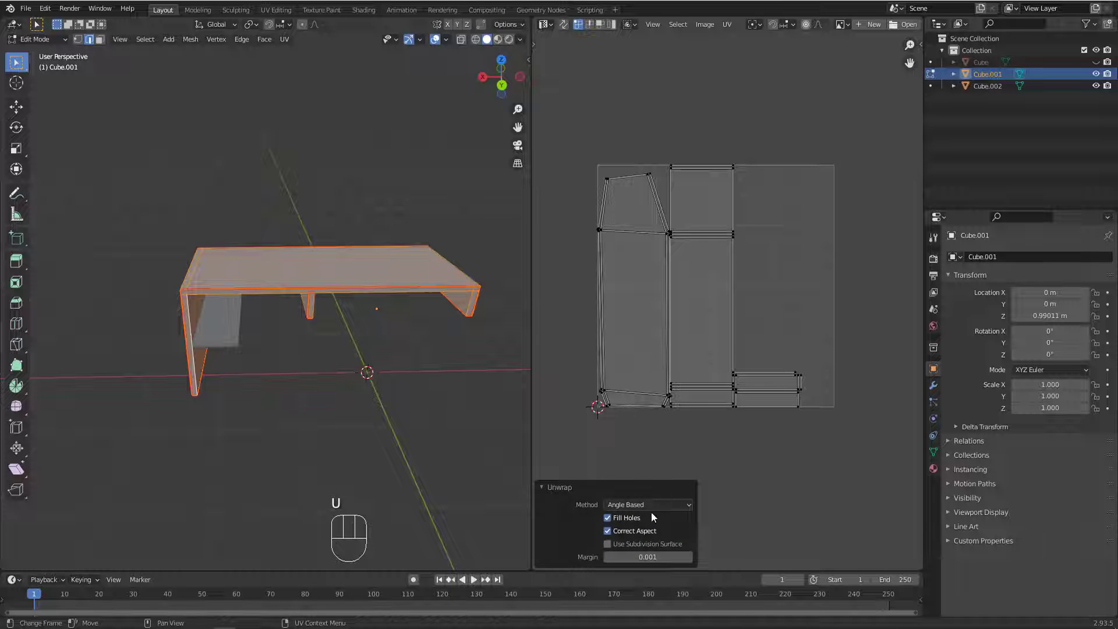
pyautogui.click(630, 505)
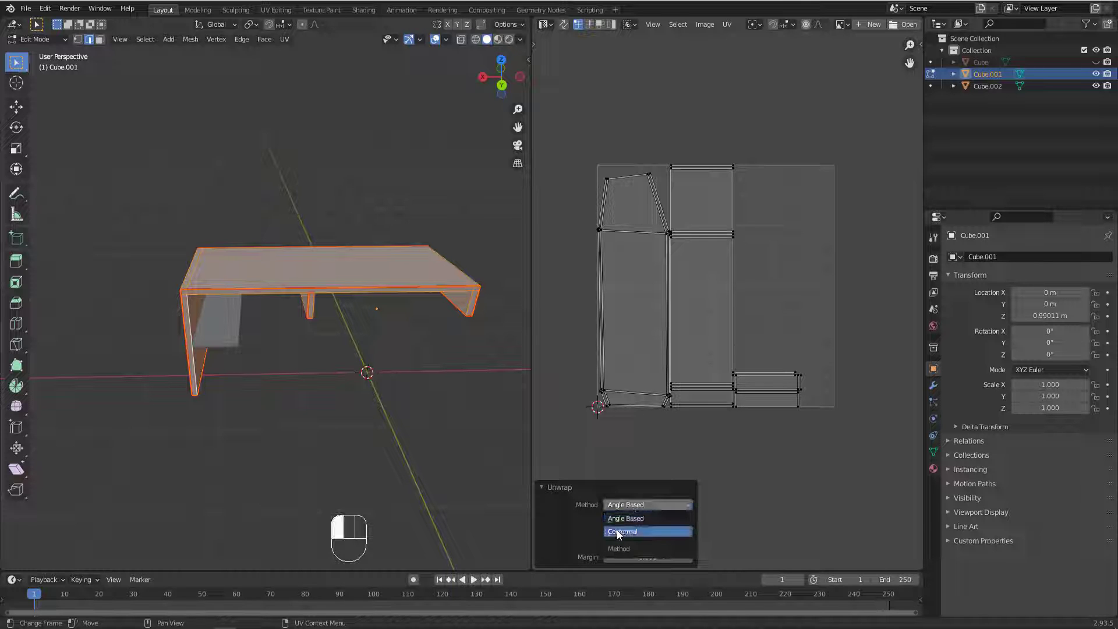
pyautogui.click(624, 530)
# Examine the tabletop frame's conformal UV layout, checking the islands and their corners for distortion against the 3D model.
pyautogui.scroll(10, 715, 397)
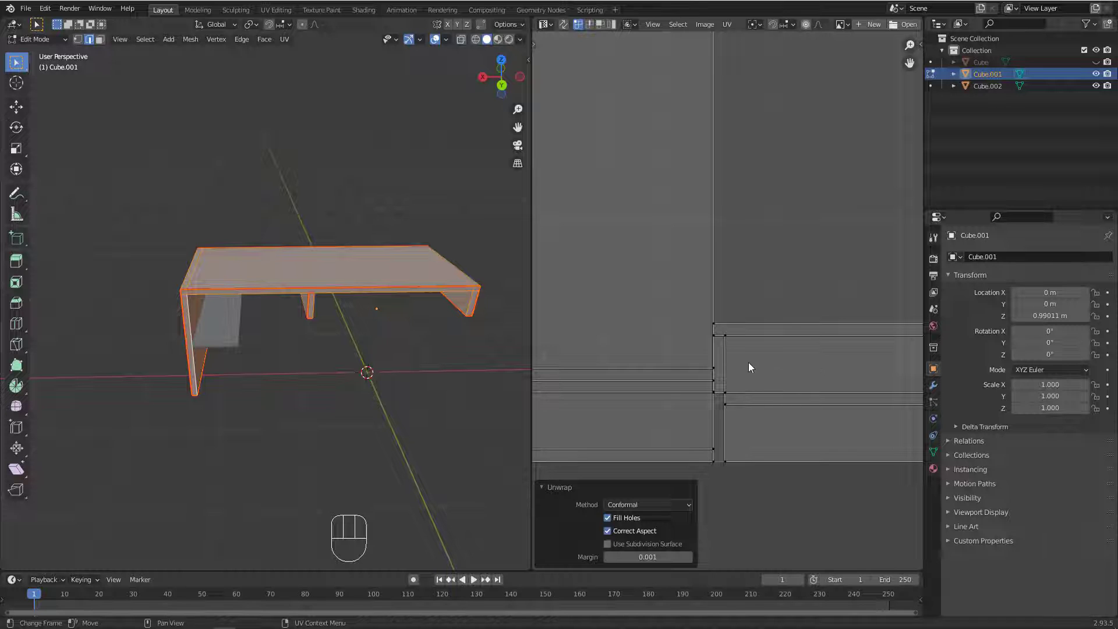
pyautogui.scroll(-5, 725, 337)
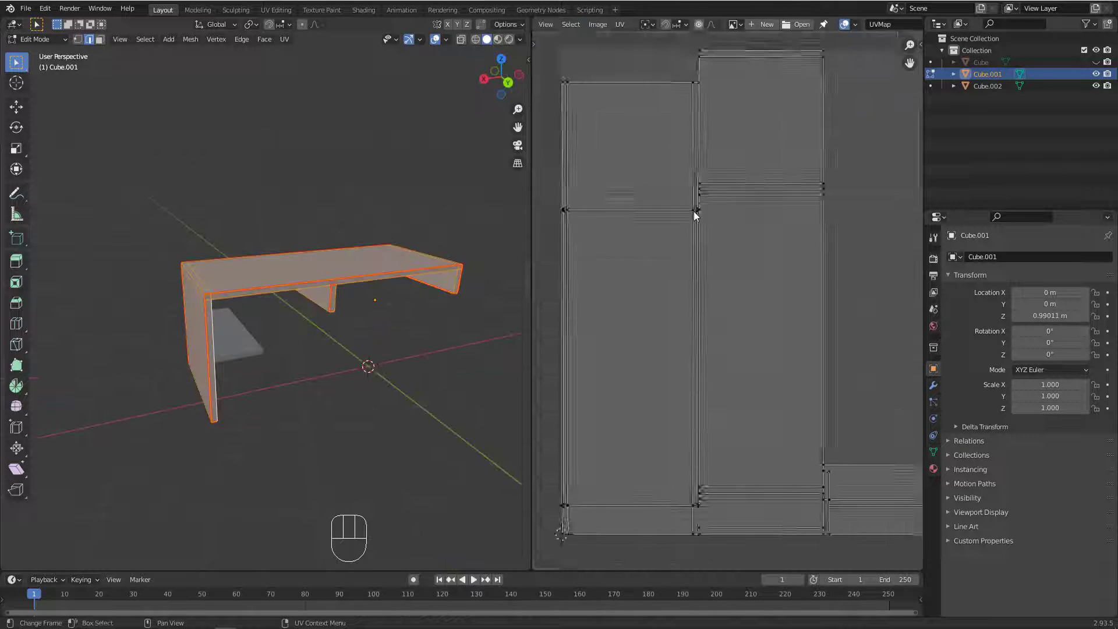
pyautogui.scroll(4, 699, 210)
pyautogui.scroll(-7, 704, 214)
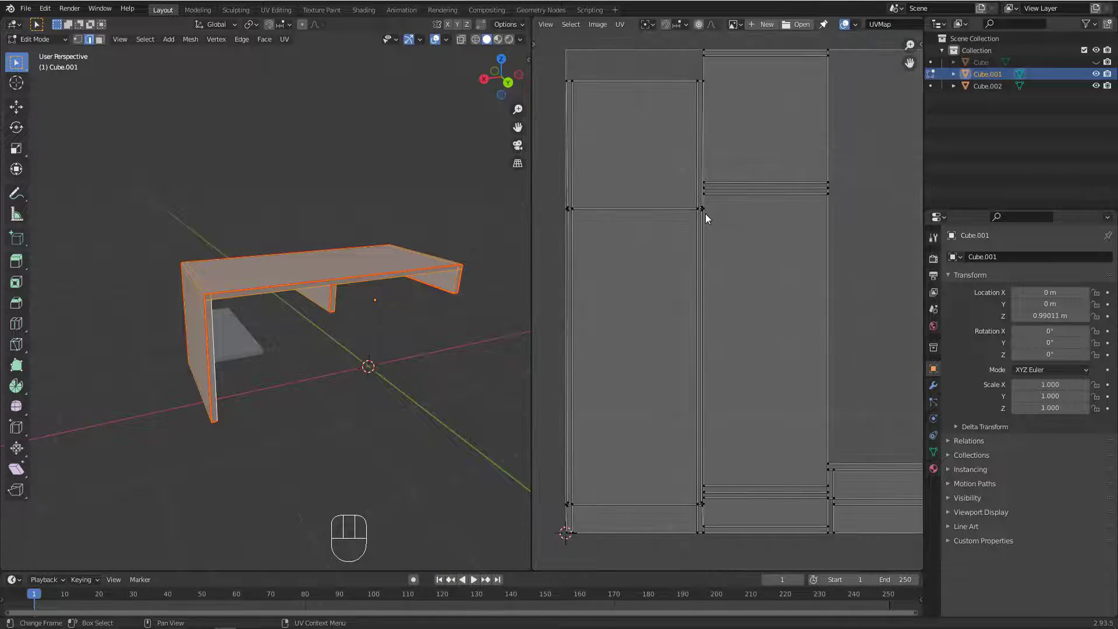
pyautogui.scroll(8, 621, 207)
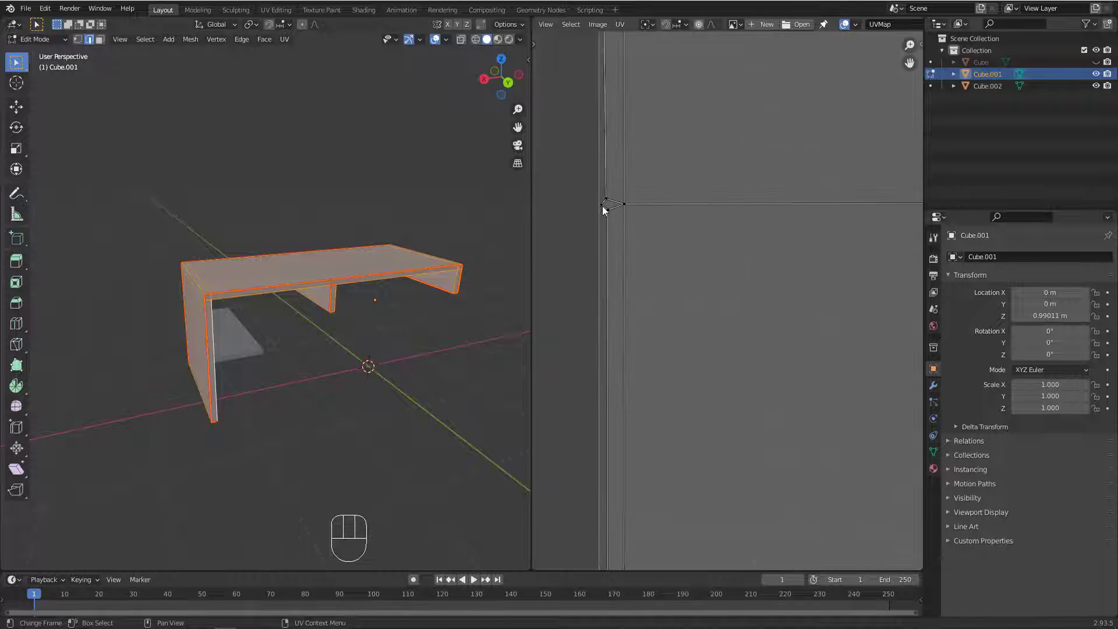
pyautogui.scroll(-6, 602, 207)
pyautogui.scroll(-3, 611, 244)
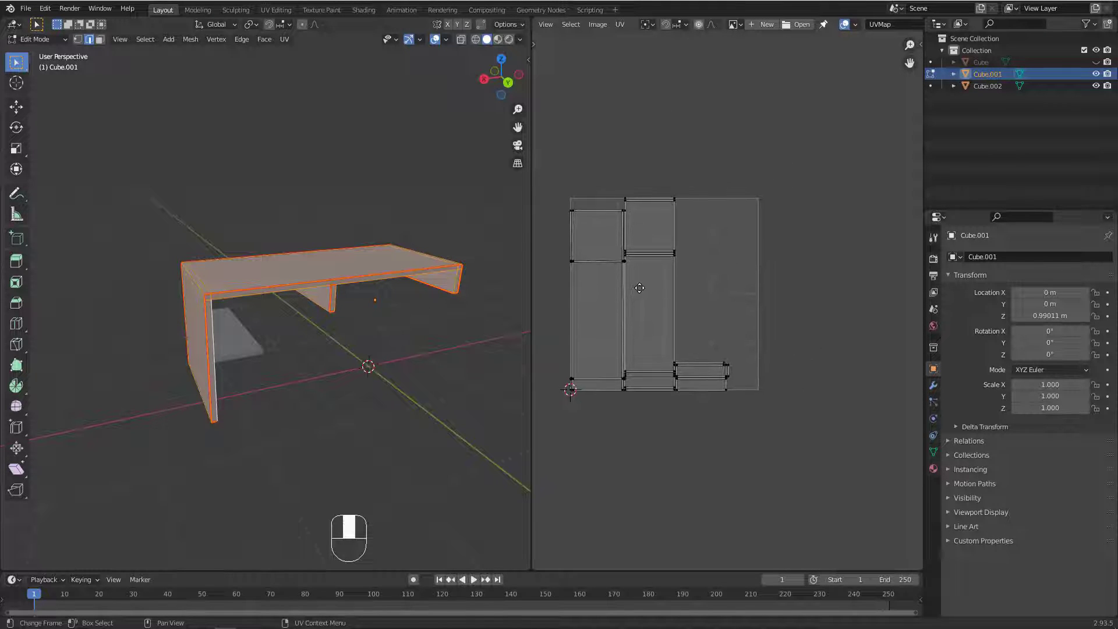
pyautogui.scroll(3, 679, 243)
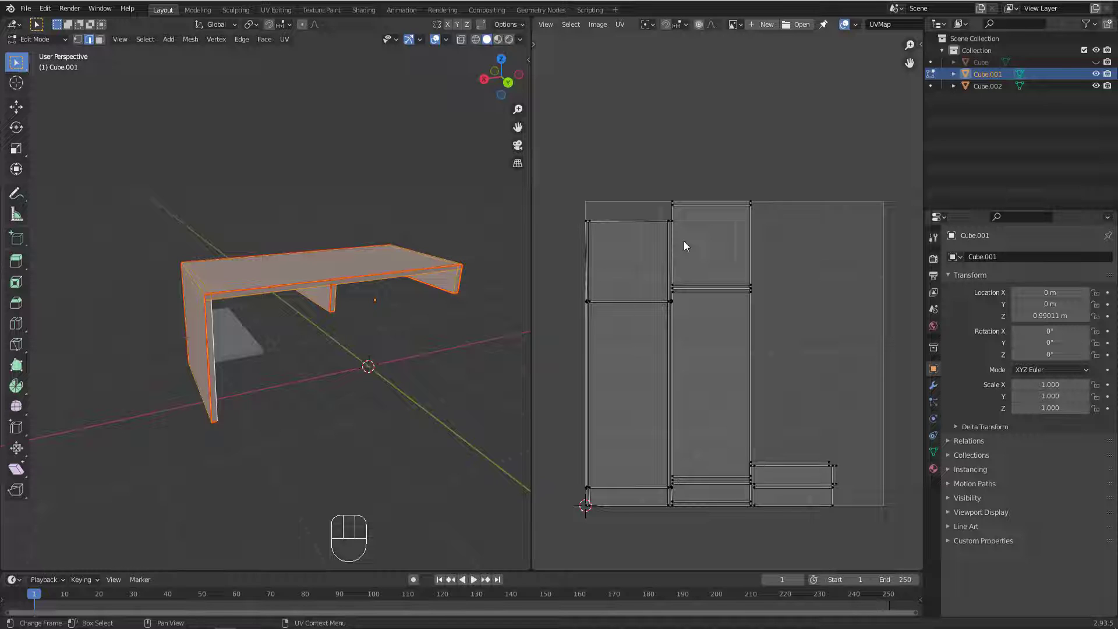
pyautogui.moveTo(256, 309); pyautogui.dragTo(267, 332, button='middle')
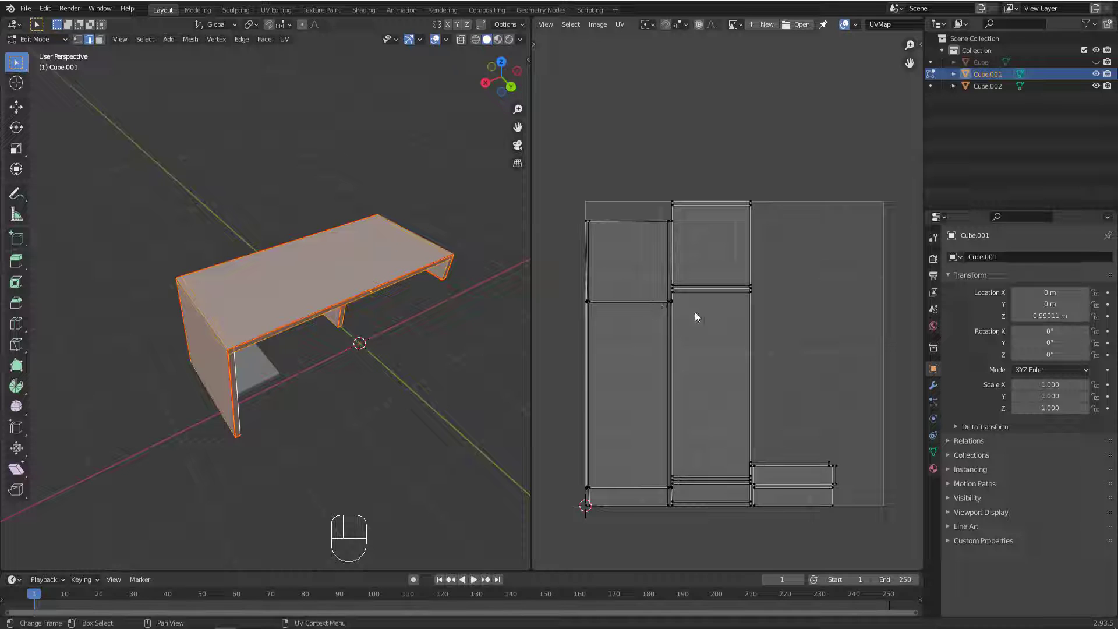
pyautogui.moveTo(375, 287); pyautogui.dragTo(379, 278, button='middle')
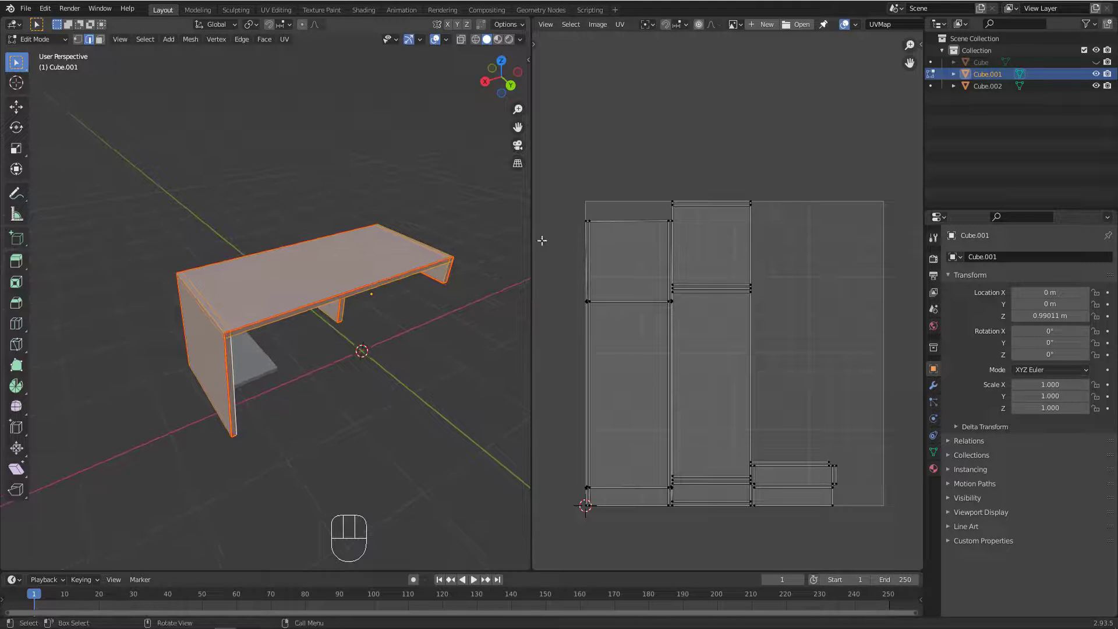
# Create a new blank 1024 × 1024 px image with the default settings behind the UV layout.
pyautogui.click(760, 25)
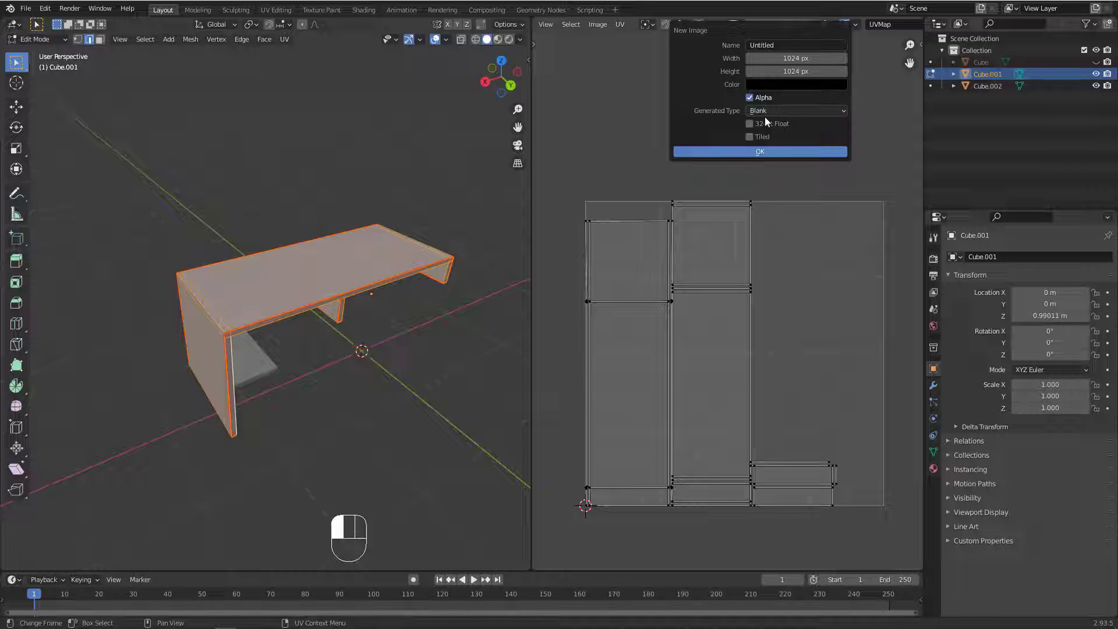
pyautogui.click(762, 152)
pyautogui.scroll(-5, 751, 155)
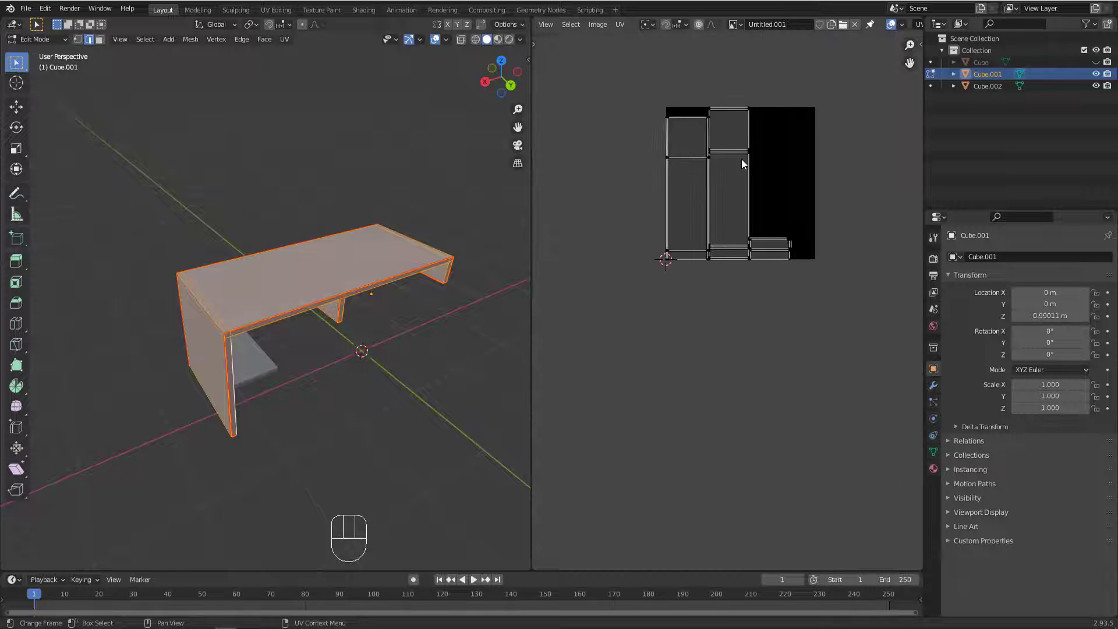
pyautogui.scroll(-3, 757, 160)
pyautogui.scroll(5, 768, 145)
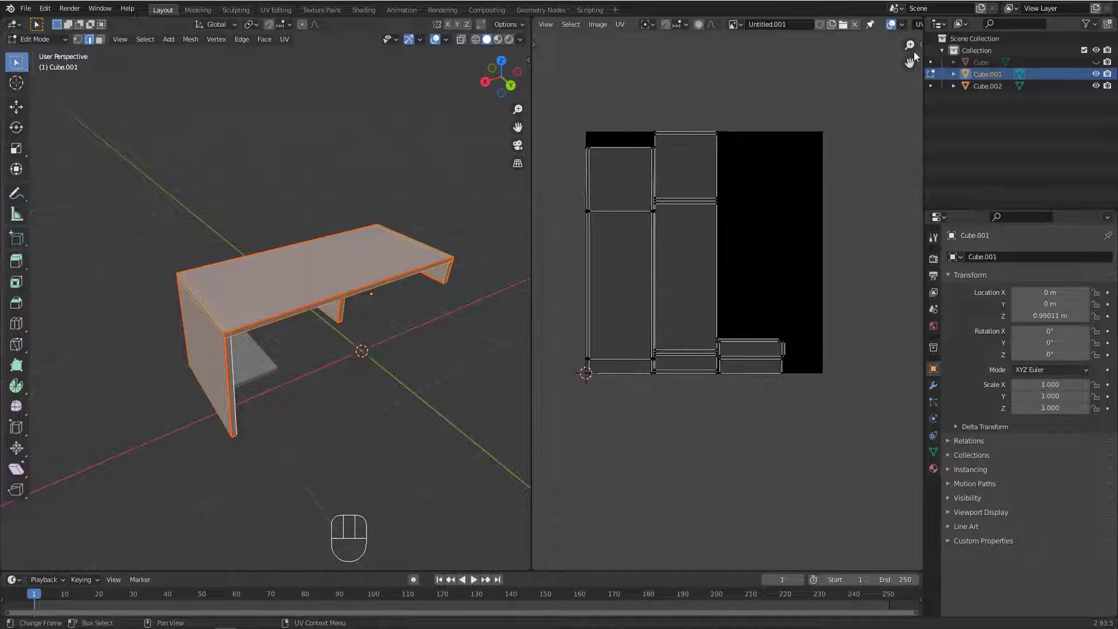
# Show the image's properties, keep its source as Generated, and set the generated type to UV Grid.
pyautogui.press('n')
pyautogui.click(876, 132)
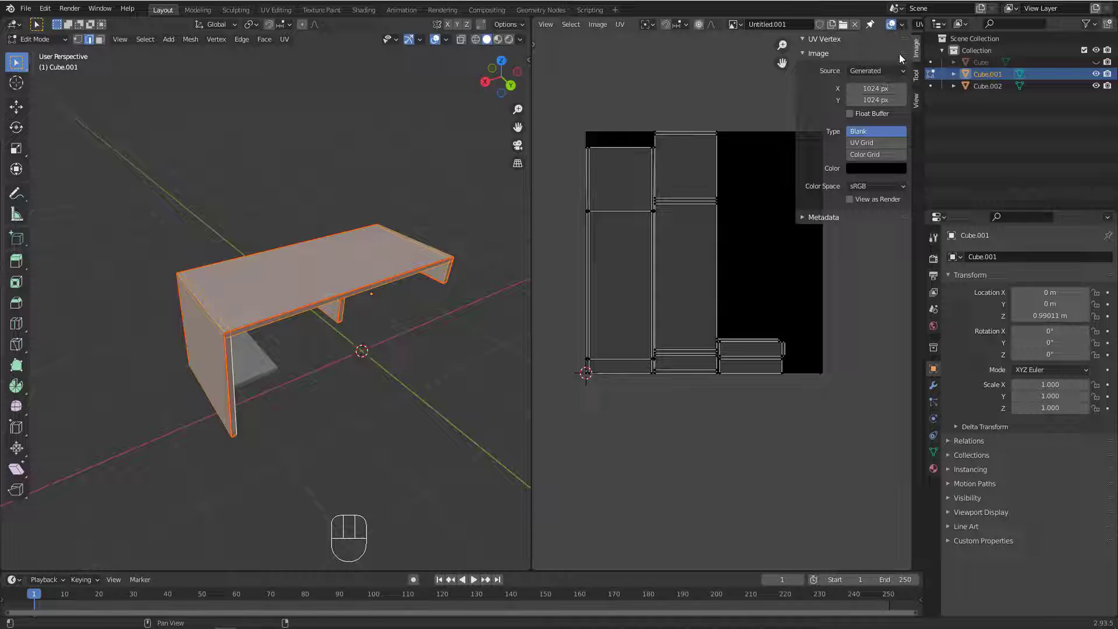
pyautogui.click(867, 72)
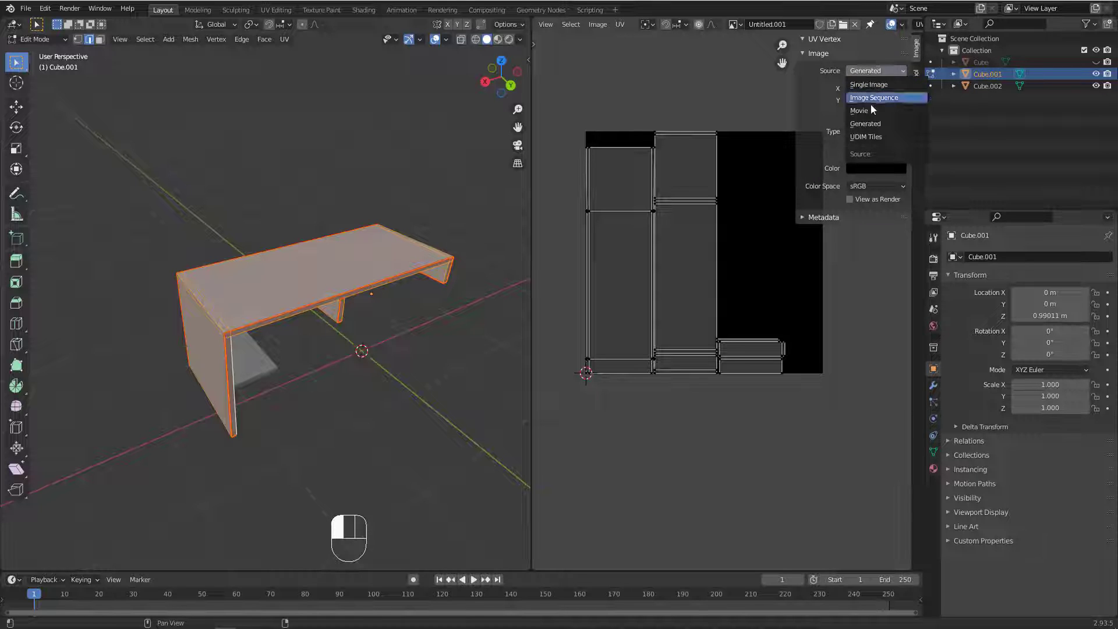
pyautogui.click(868, 123)
pyautogui.click(869, 127)
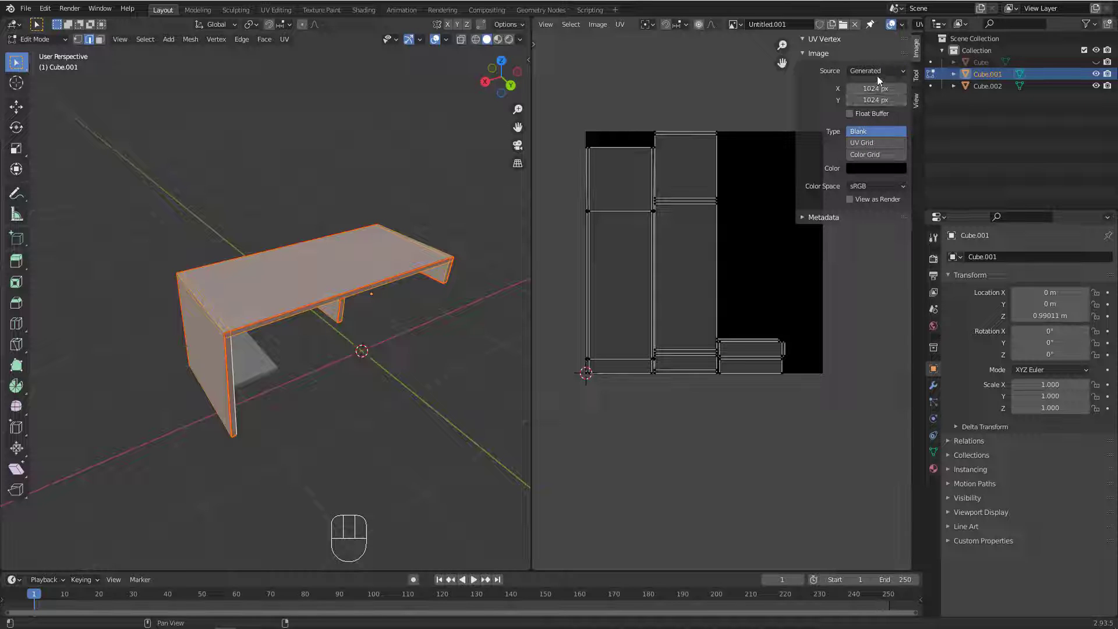
pyautogui.click(872, 142)
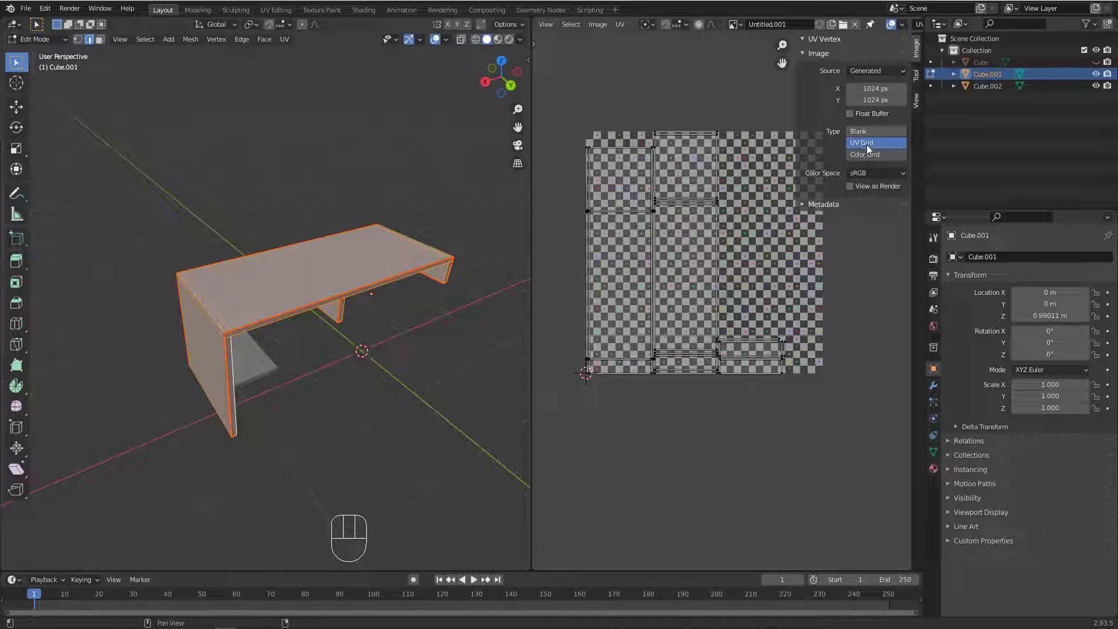
# Compare the Blank and Color Grid patterns on the image and return it to UV Grid.
pyautogui.click(864, 133)
pyautogui.click(867, 143)
pyautogui.click(864, 152)
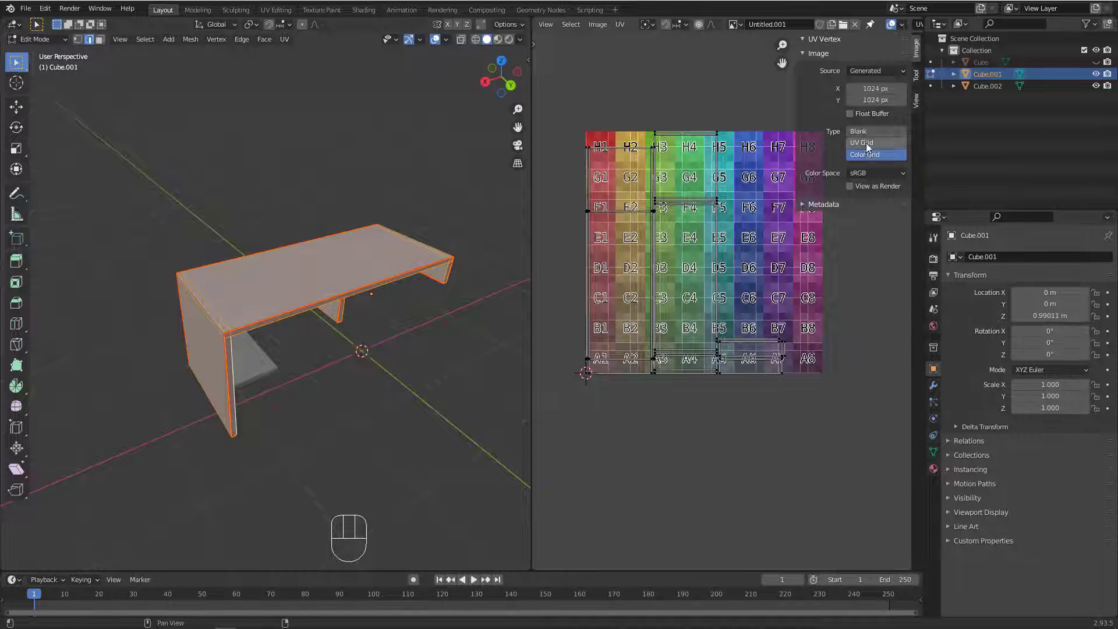
pyautogui.click(866, 142)
pyautogui.scroll(6, 681, 194)
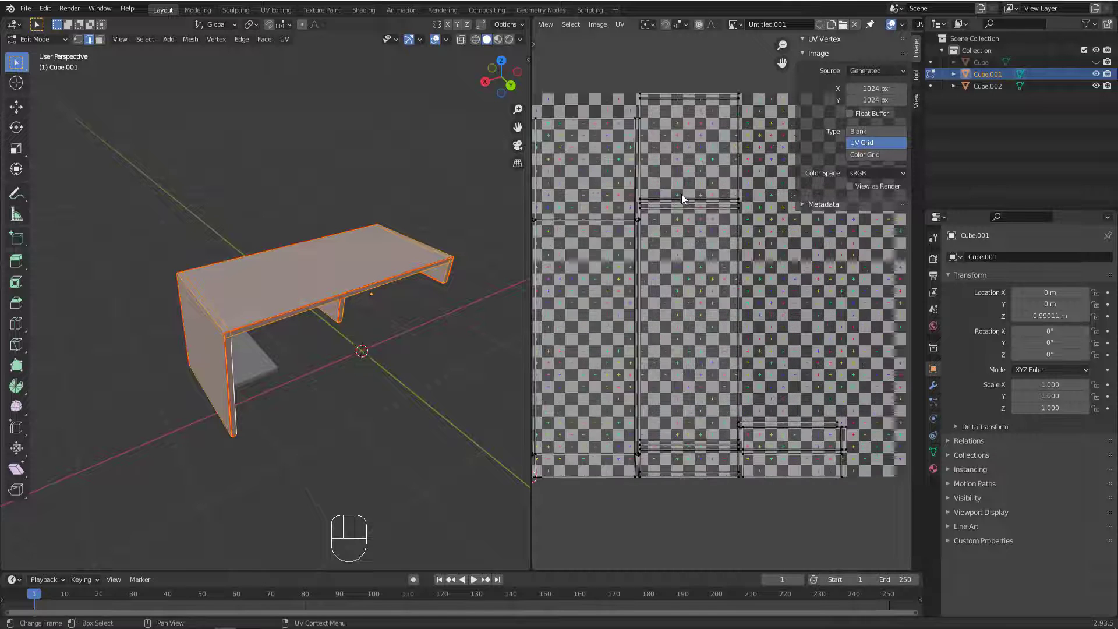
pyautogui.scroll(-7, 728, 215)
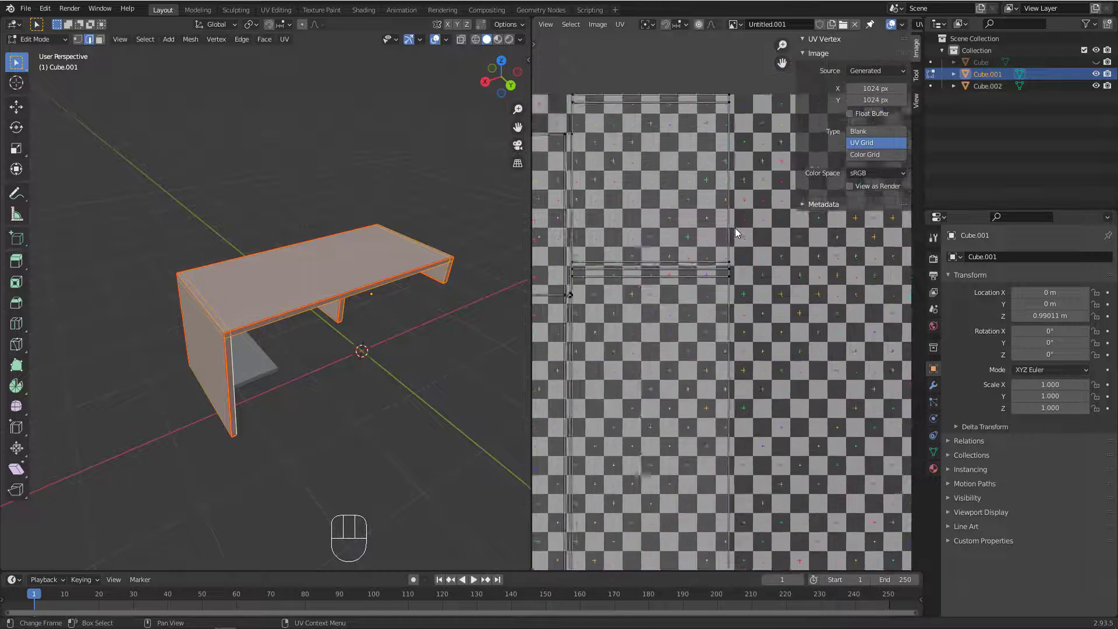
pyautogui.moveTo(735, 225); pyautogui.dragTo(708, 195, button='middle')
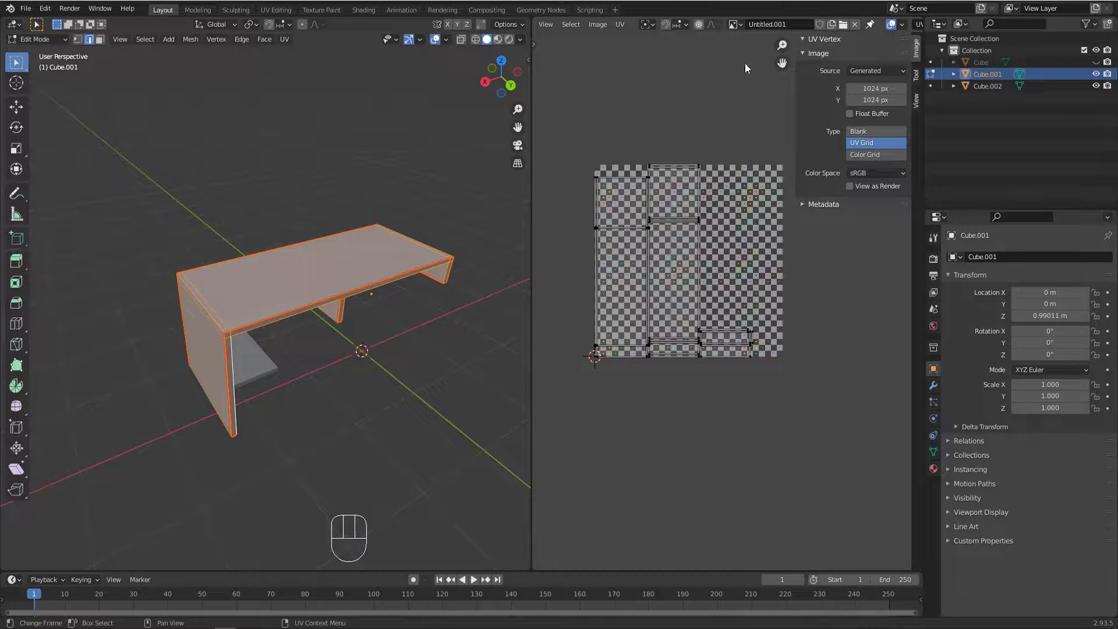
# Rename the grid image as UV.
pyautogui.click(781, 24)
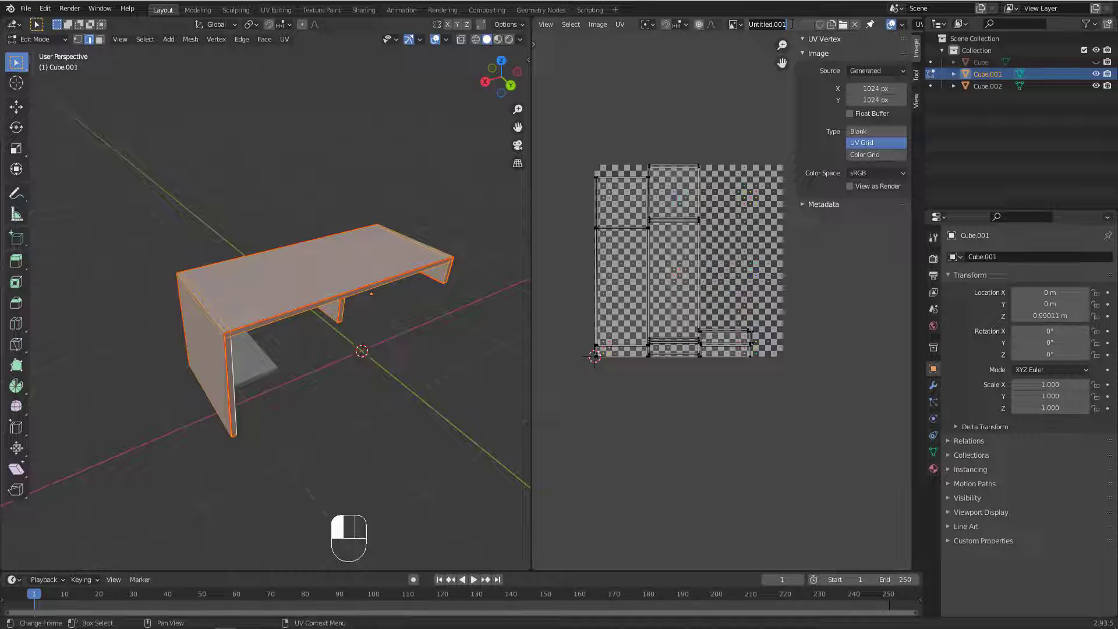
pyautogui.hotkey('shift', 'Home')
pyautogui.press('BackSpace')
pyautogui.press('BackSpace')
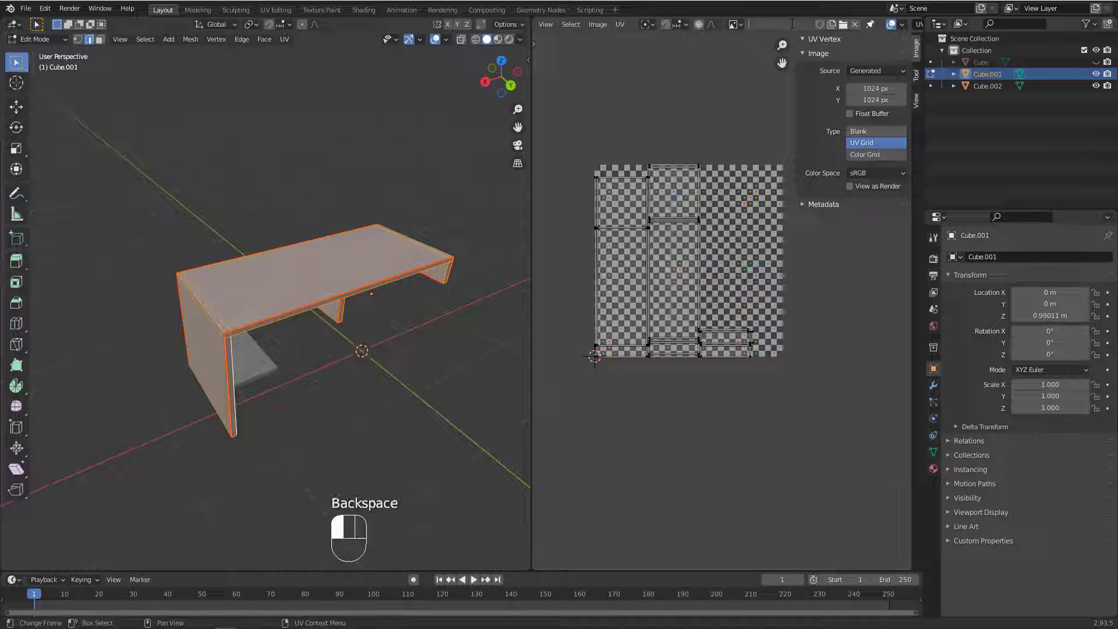
pyautogui.write('UV')
pyautogui.press('Return')
# Switch the 3D viewport to Material Preview shading and look over the tabletop frame.
pyautogui.scroll(5, 687, 192)
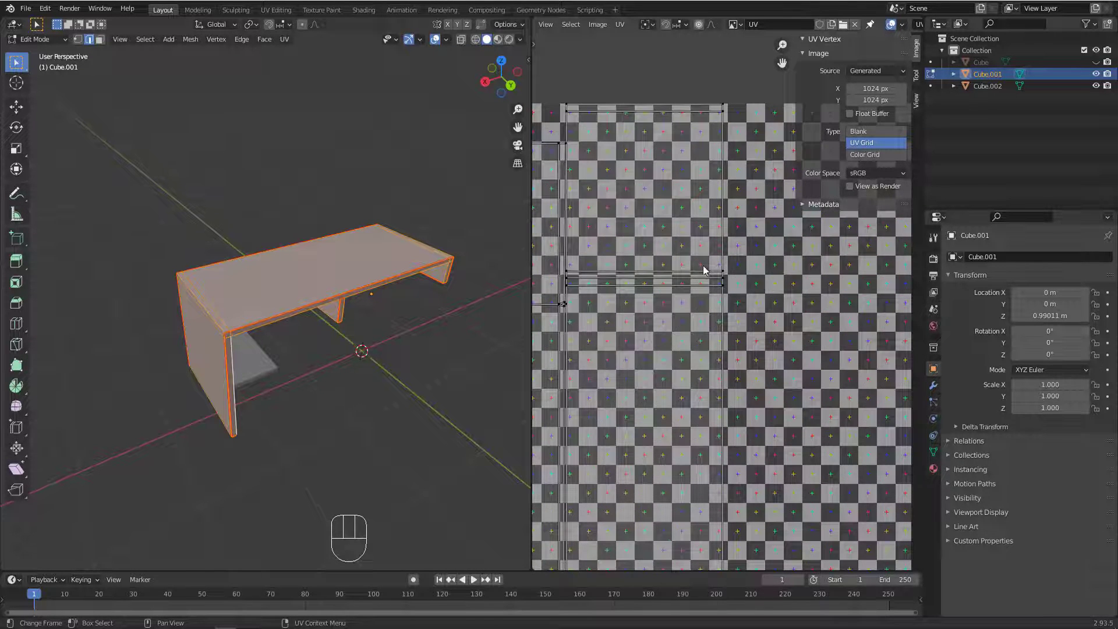
pyautogui.scroll(3, 695, 270)
pyautogui.moveTo(373, 291); pyautogui.dragTo(303, 294, button='middle')
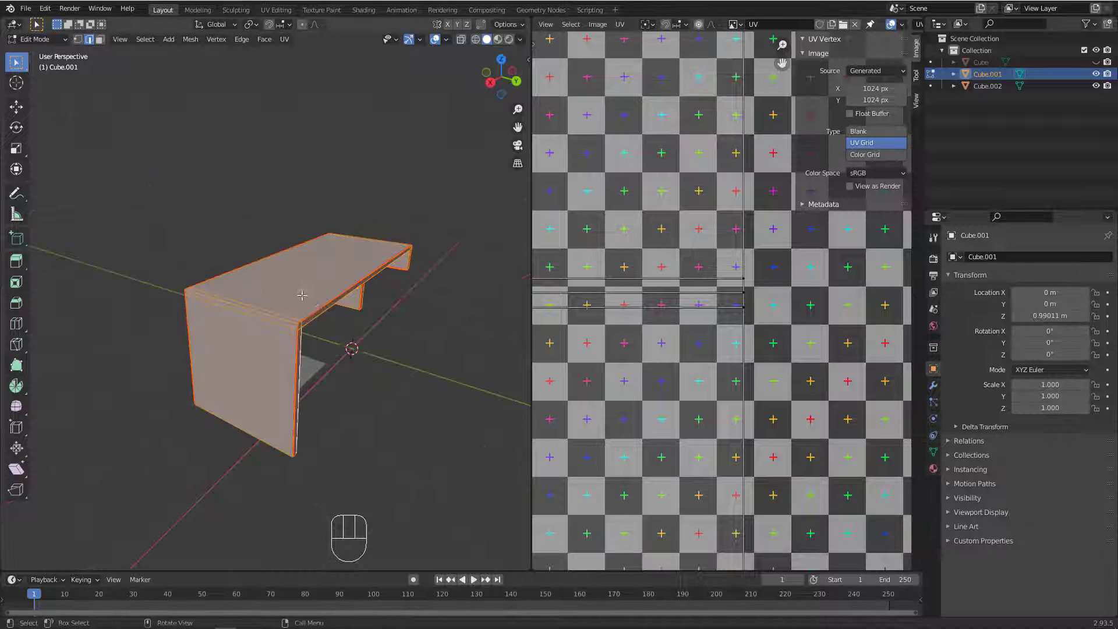
pyautogui.click(497, 40)
pyautogui.moveTo(442, 186); pyautogui.dragTo(487, 193, button='middle')
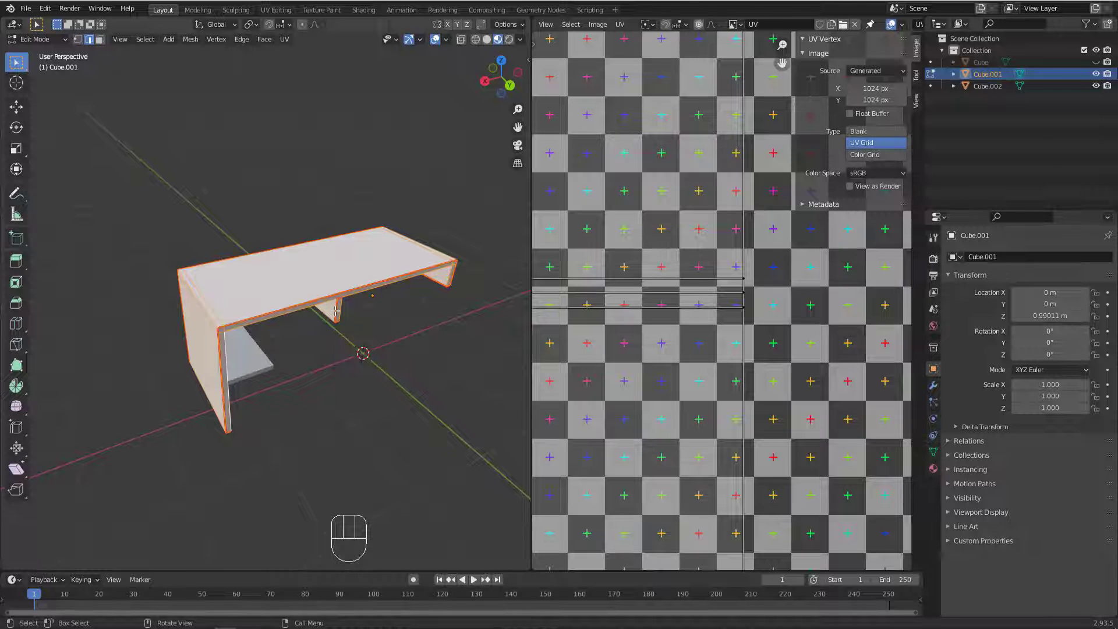
pyautogui.scroll(-3, 664, 271)
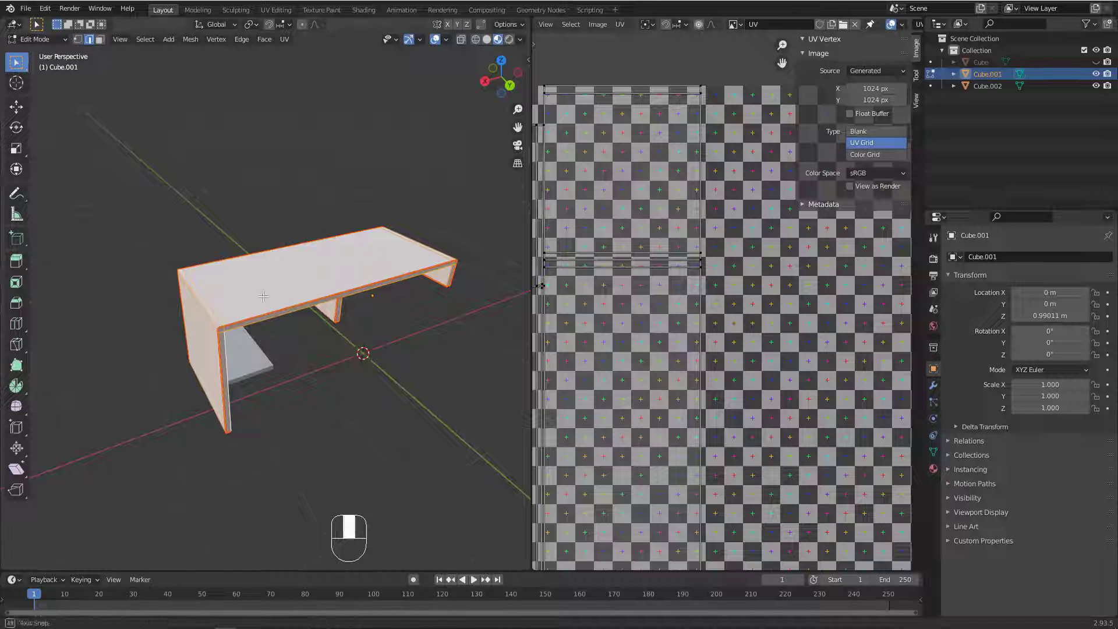
pyautogui.scroll(1, 305, 334)
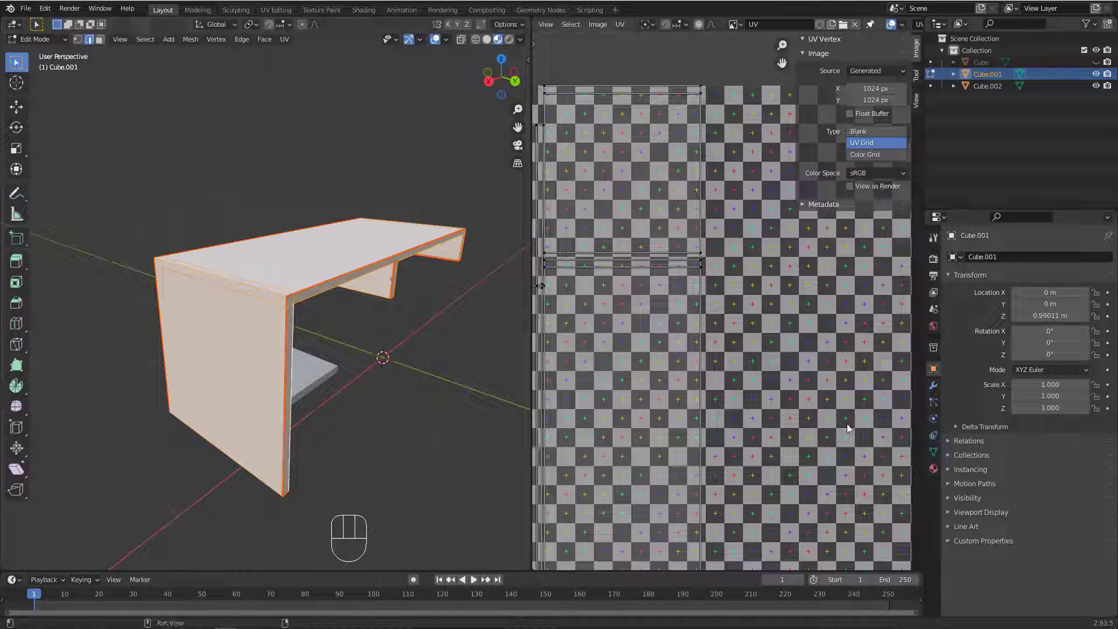
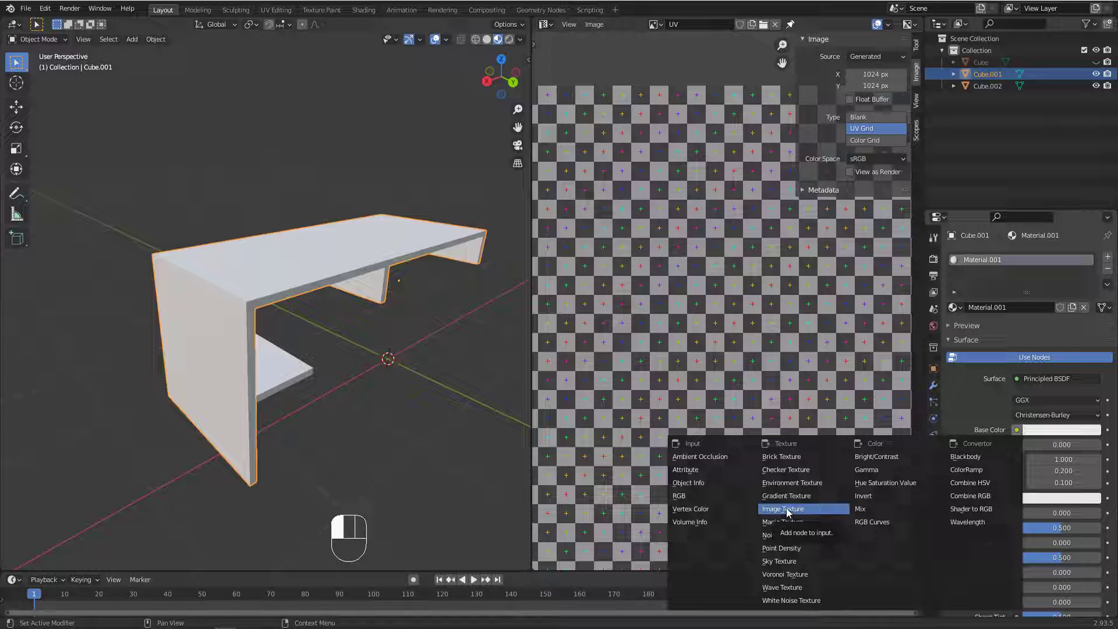
# Assign an Image Texture to the Base Color of the tabletop frame's material.
pyautogui.click(787, 509)
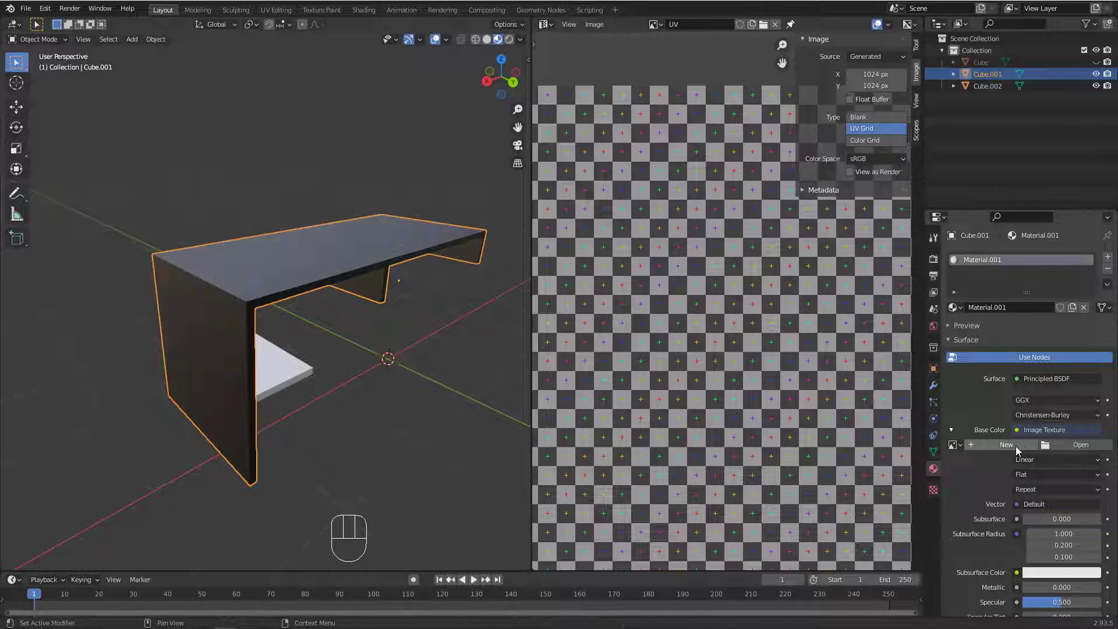
pyautogui.click(953, 445)
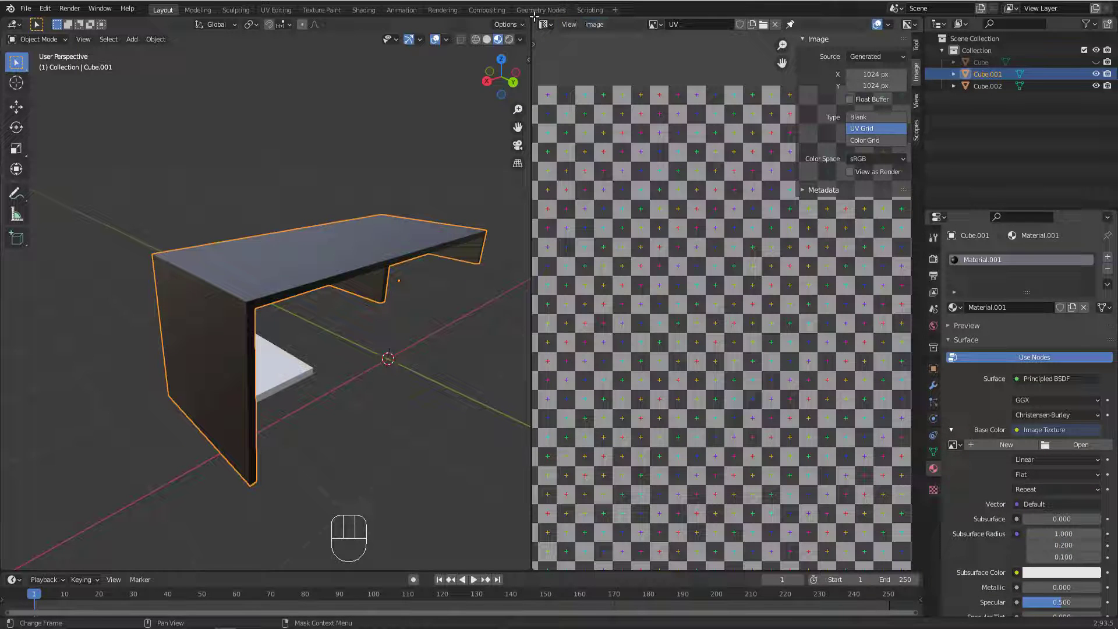
# Split the image editor into two stacked areas and turn the upper one into a Shader Editor.
pyautogui.moveTo(534, 18); pyautogui.dragTo(558, 336)
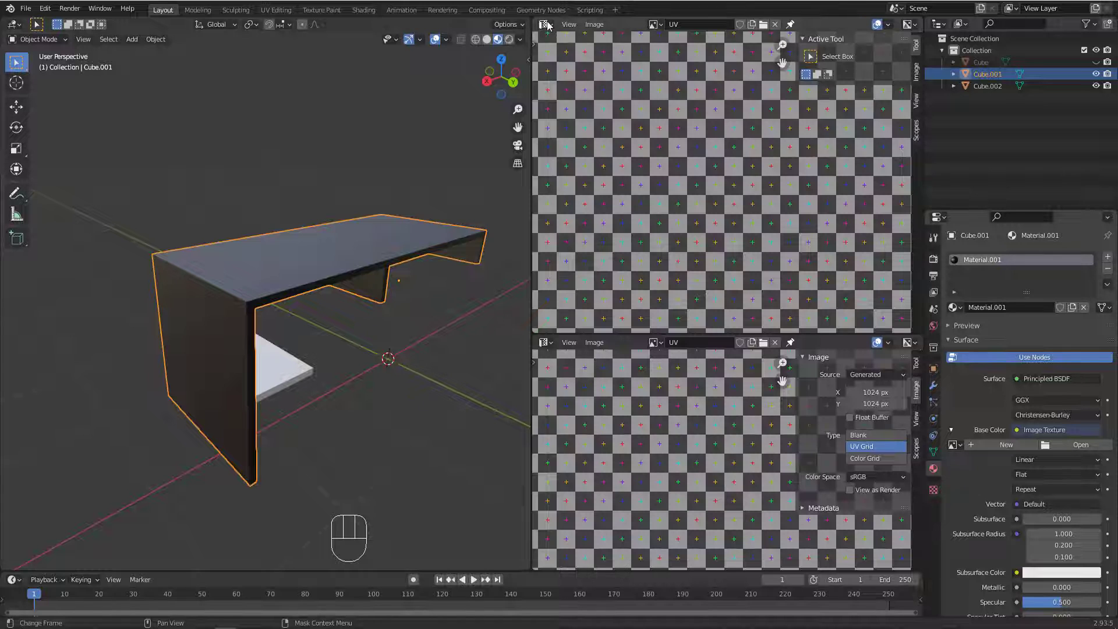
pyautogui.click(545, 25)
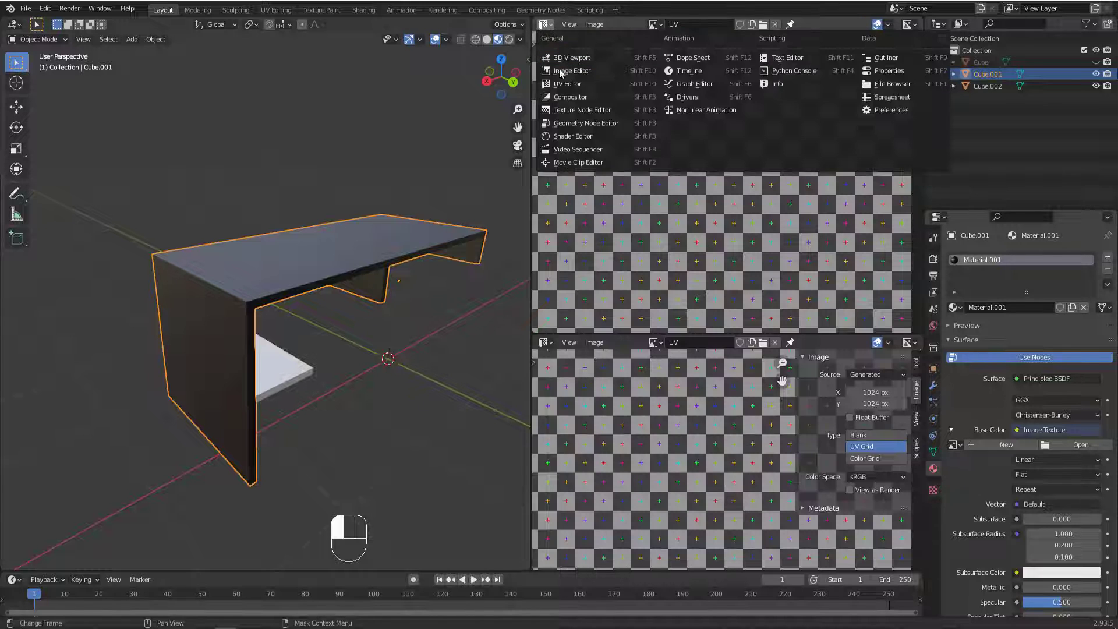
pyautogui.click(570, 134)
pyautogui.moveTo(638, 138); pyautogui.dragTo(659, 126, button='middle')
pyautogui.moveTo(629, 125); pyautogui.dragTo(596, 204)
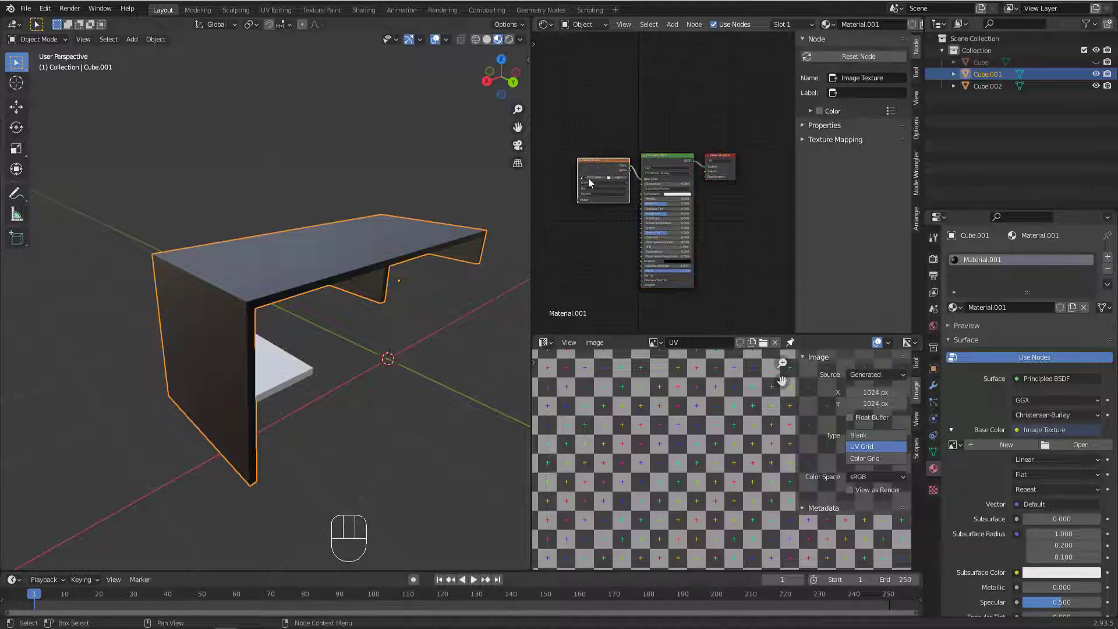
# Hide the Shader Editor's sidebar and delete the empty Image Texture node from the material.
pyautogui.scroll(1, 588, 177)
pyautogui.moveTo(606, 174); pyautogui.dragTo(670, 159, button='middle')
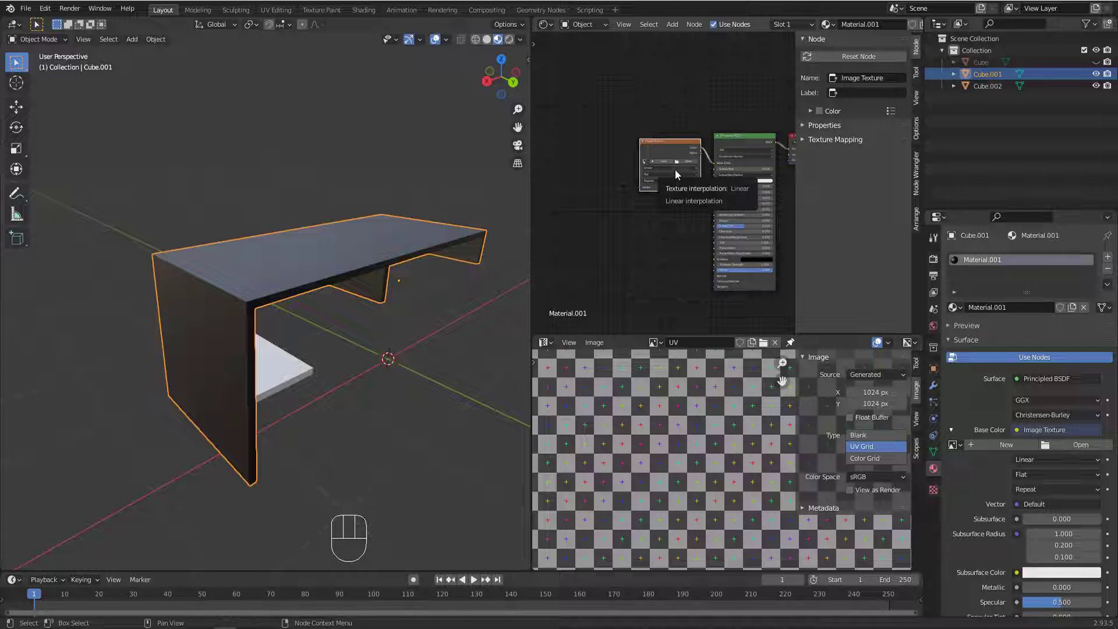
pyautogui.press('n')
pyautogui.scroll(1, 720, 157)
pyautogui.moveTo(703, 106); pyautogui.dragTo(652, 209)
pyautogui.press('Delete')
pyautogui.press('Return')
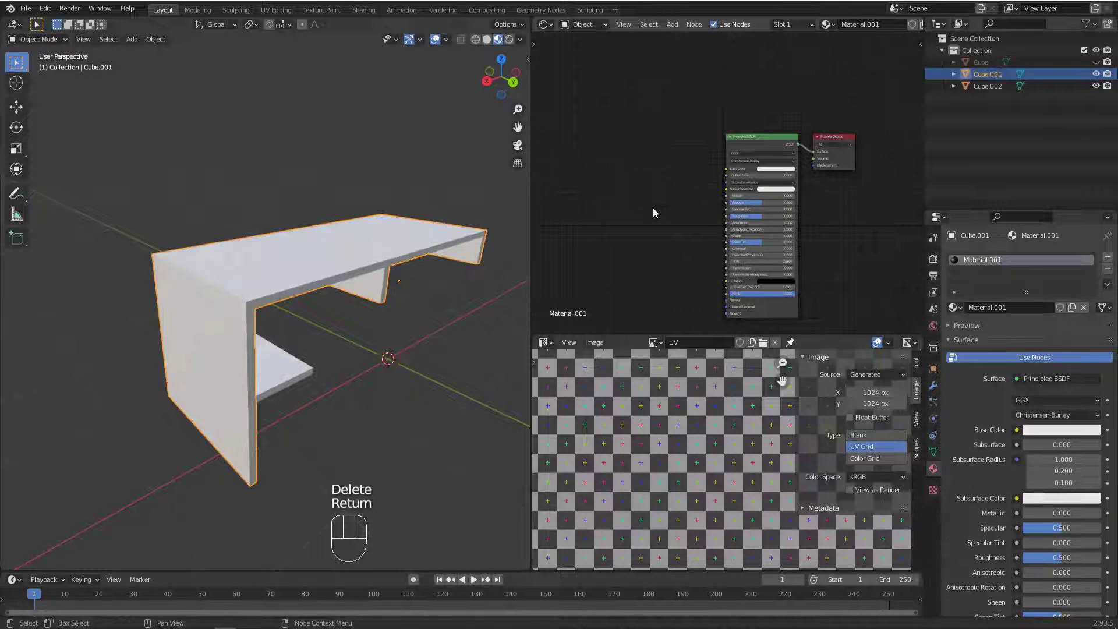
# Add a new Image Texture node beside the Principled BSDF node.
pyautogui.scroll(1, 676, 191)
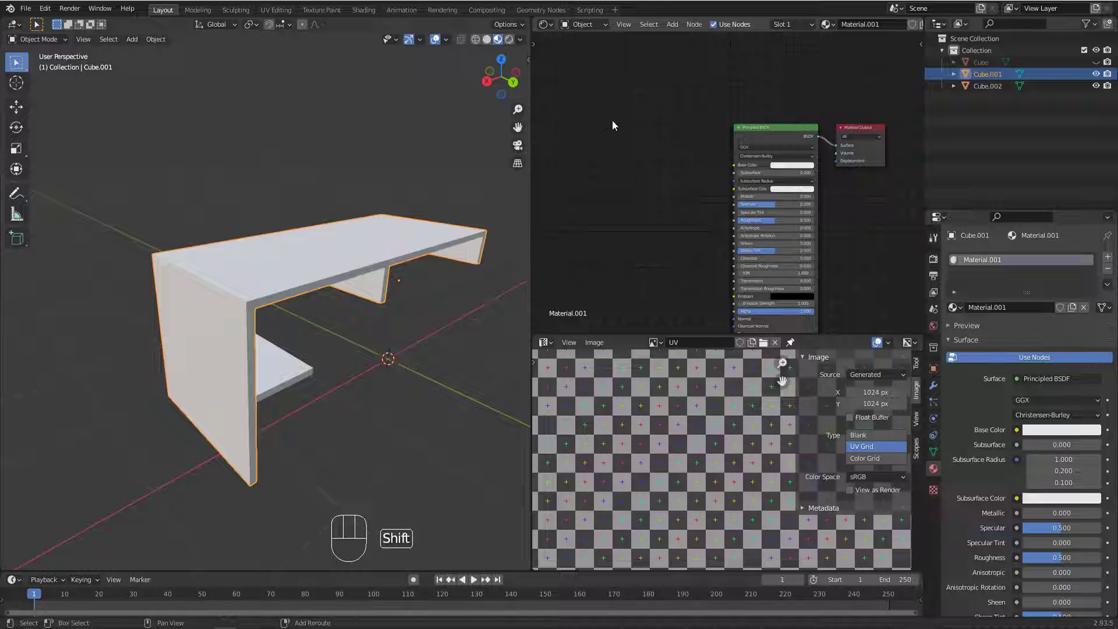
pyautogui.hotkey('shift', 'a')
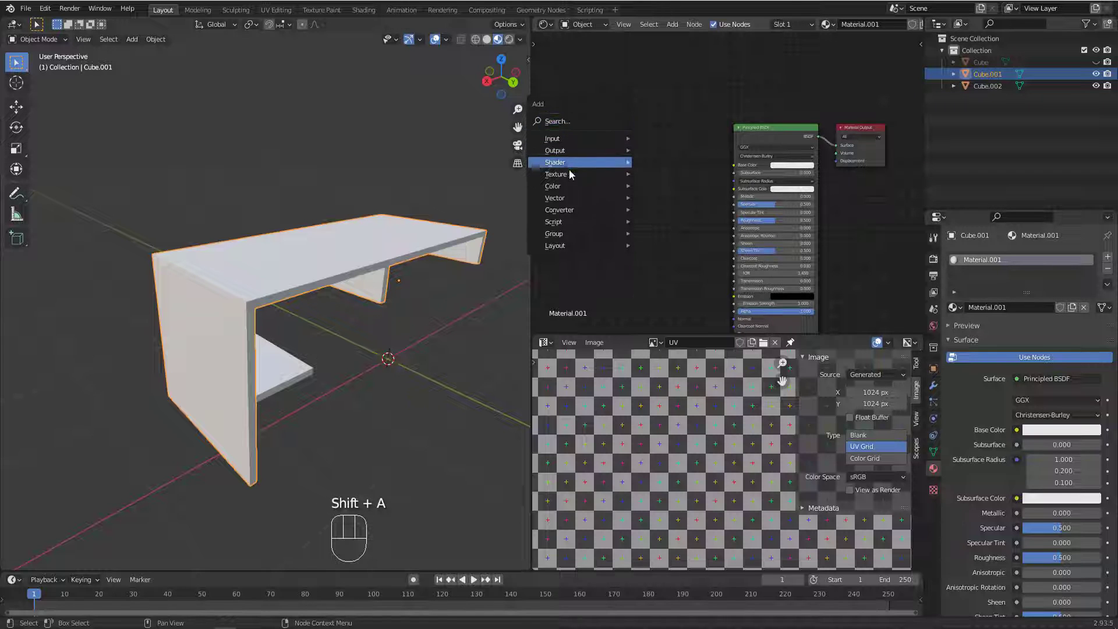
pyautogui.moveTo(567, 175)
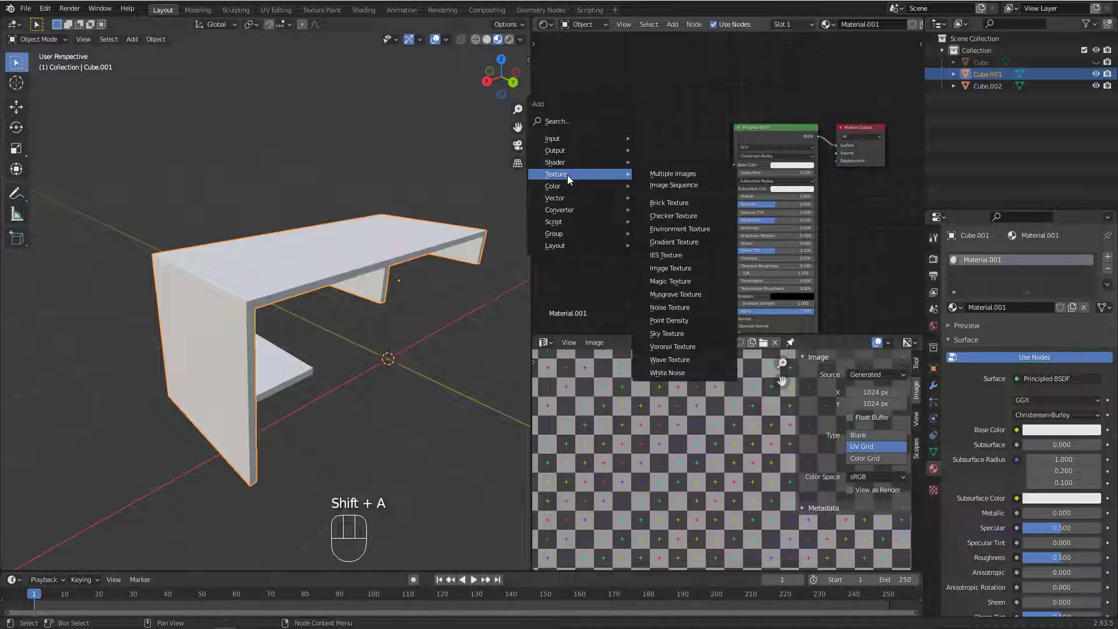
pyautogui.click(677, 269)
pyautogui.click(666, 162)
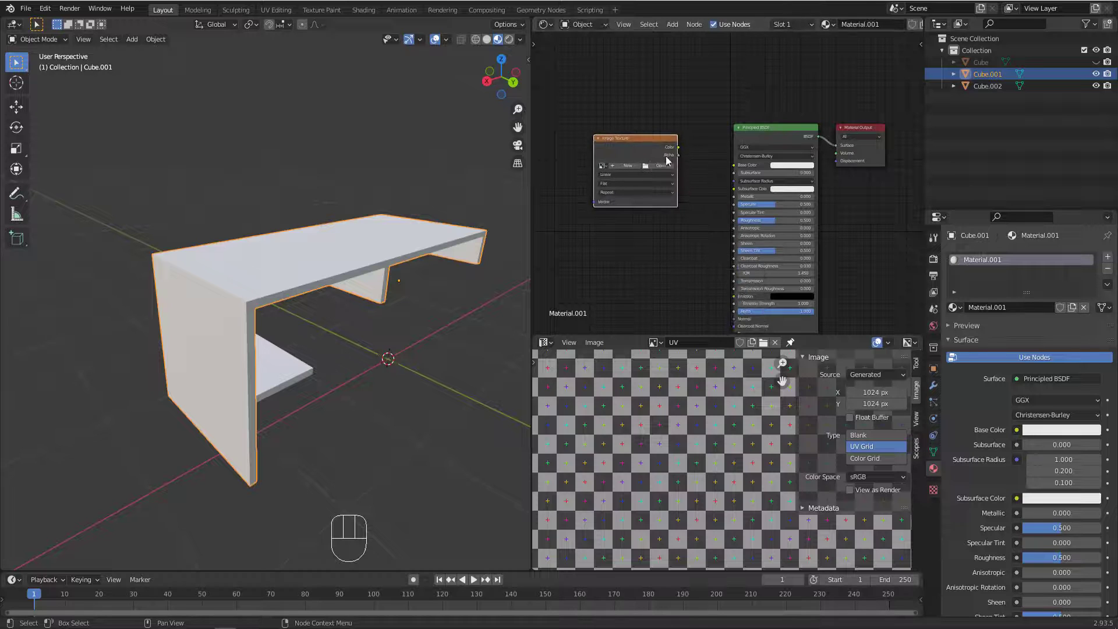
# Load the UV image in the Image Texture node and connect its Color output to the Principled BSDF's Base Color.
pyautogui.scroll(2, 659, 169)
pyautogui.click(584, 168)
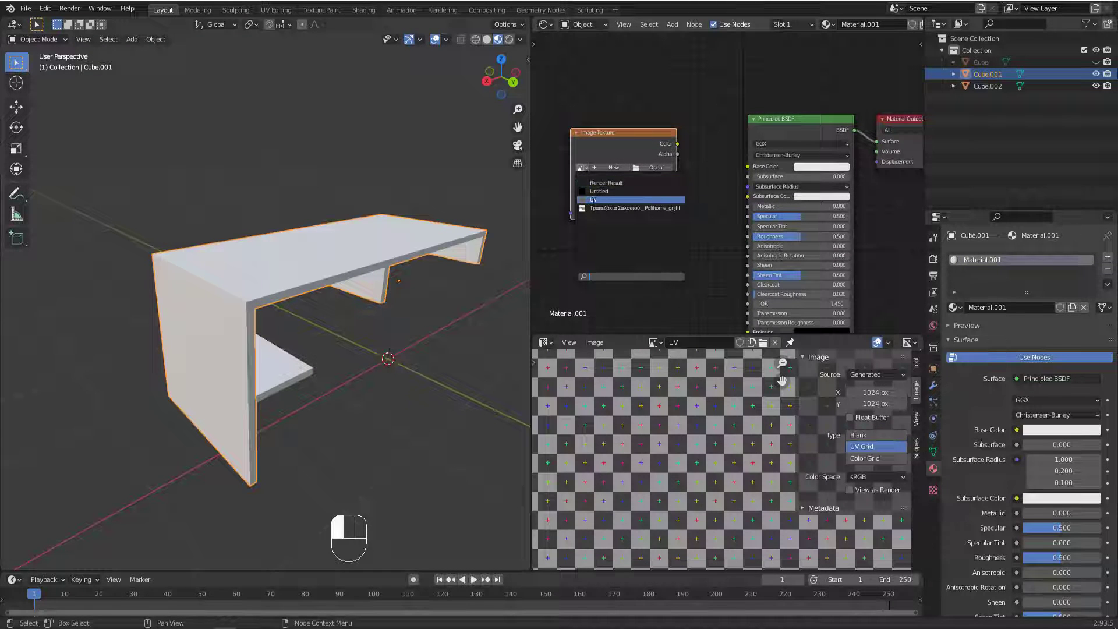
pyautogui.click(596, 200)
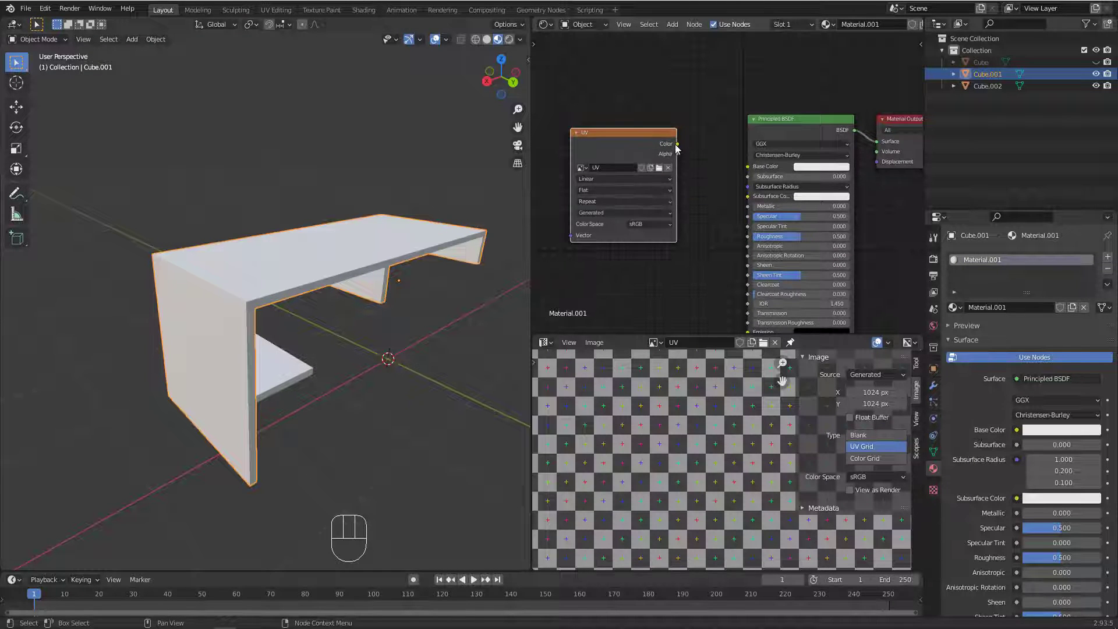
pyautogui.moveTo(676, 145); pyautogui.dragTo(749, 166)
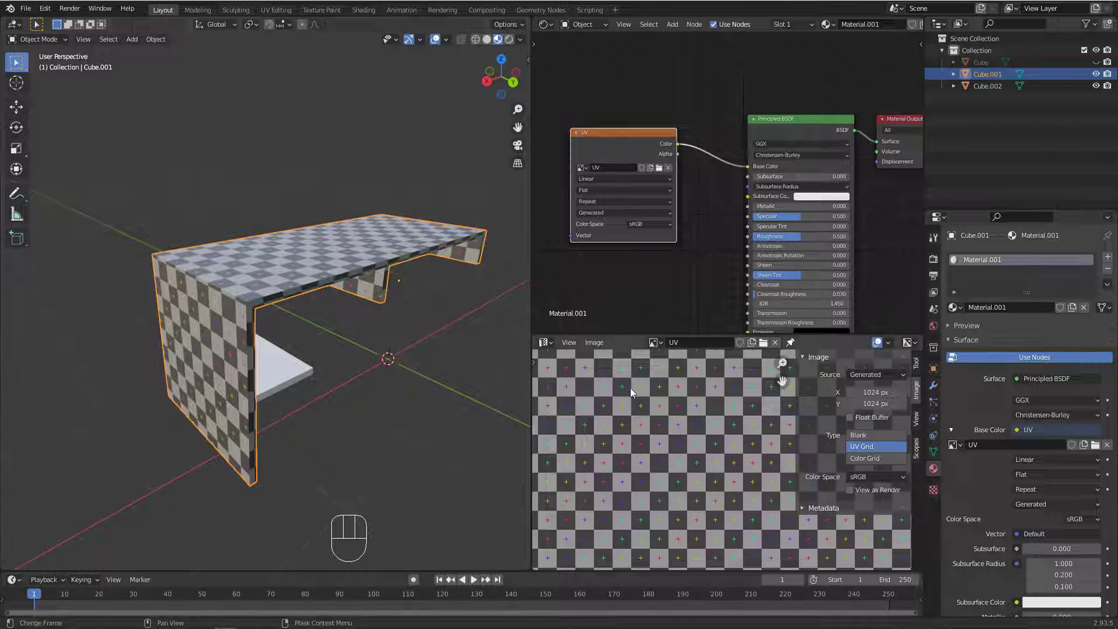
# Enlarge the image editor area upward and look over the grid pattern on the tabletop frame.
pyautogui.scroll(-3, 630, 386)
pyautogui.moveTo(635, 333); pyautogui.dragTo(644, 161)
pyautogui.moveTo(653, 379); pyautogui.dragTo(735, 365, button='middle')
pyautogui.moveTo(358, 300); pyautogui.dragTo(262, 232, button='middle')
pyautogui.scroll(3, 262, 231)
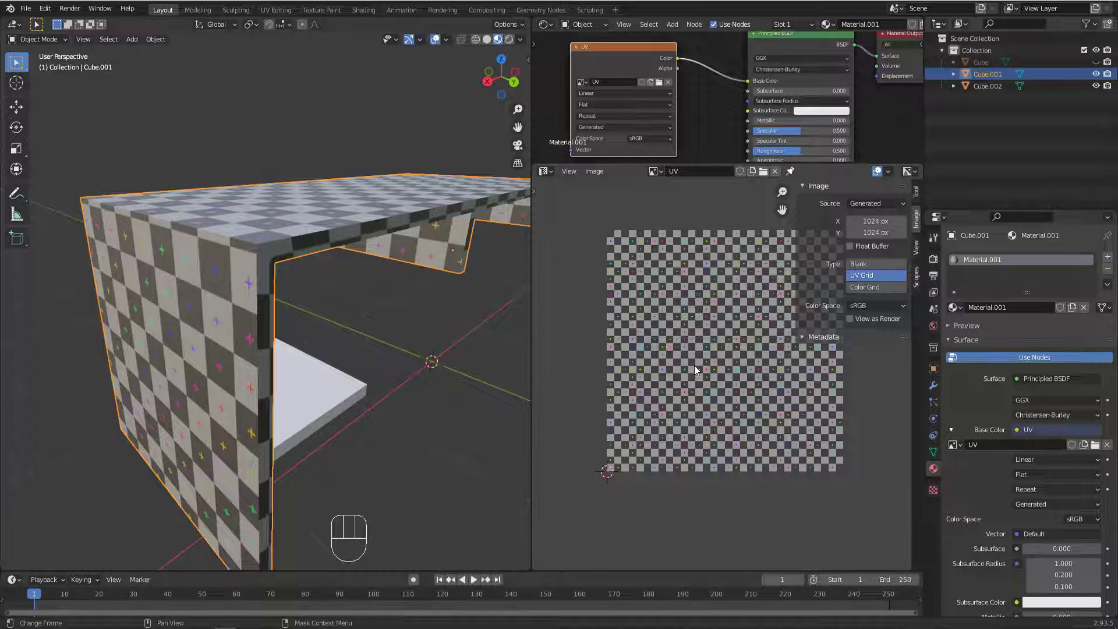
pyautogui.moveTo(722, 332); pyautogui.dragTo(705, 330, button='middle')
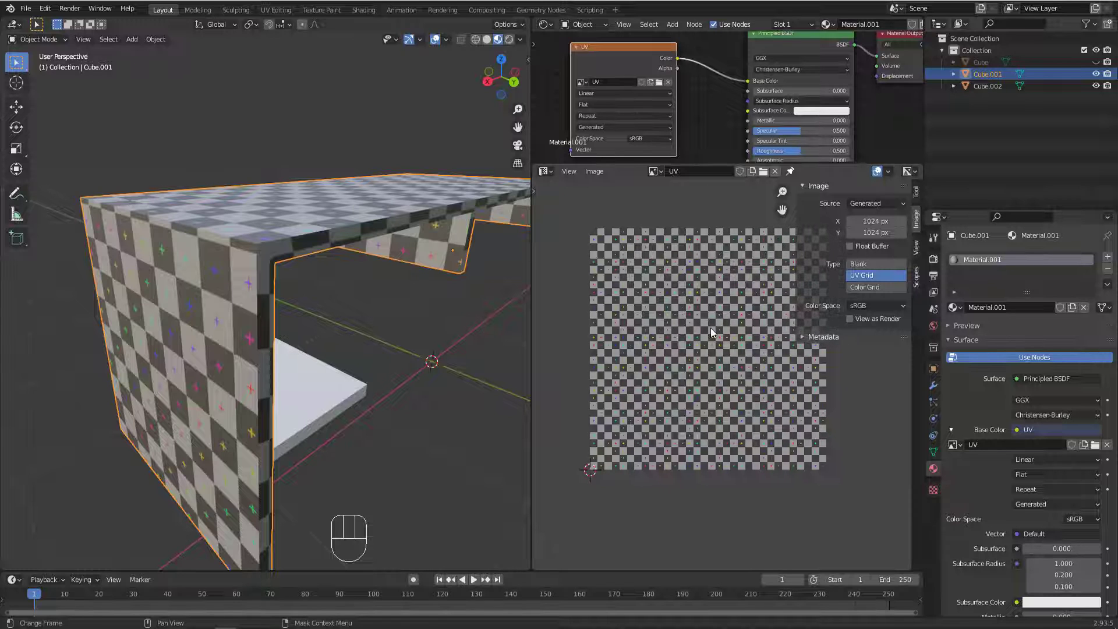
# Enter Edit Mode on the frame, hide the UV editor's sidebar, and scale all UV islands up by about 3.69.
pyautogui.press('Tab')
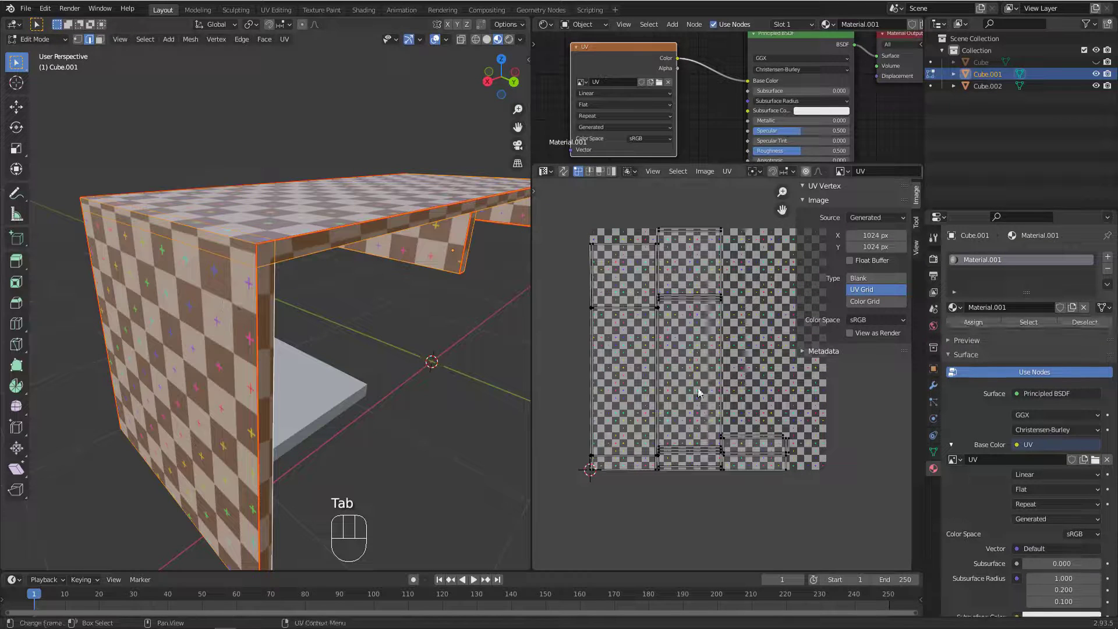
pyautogui.press('n')
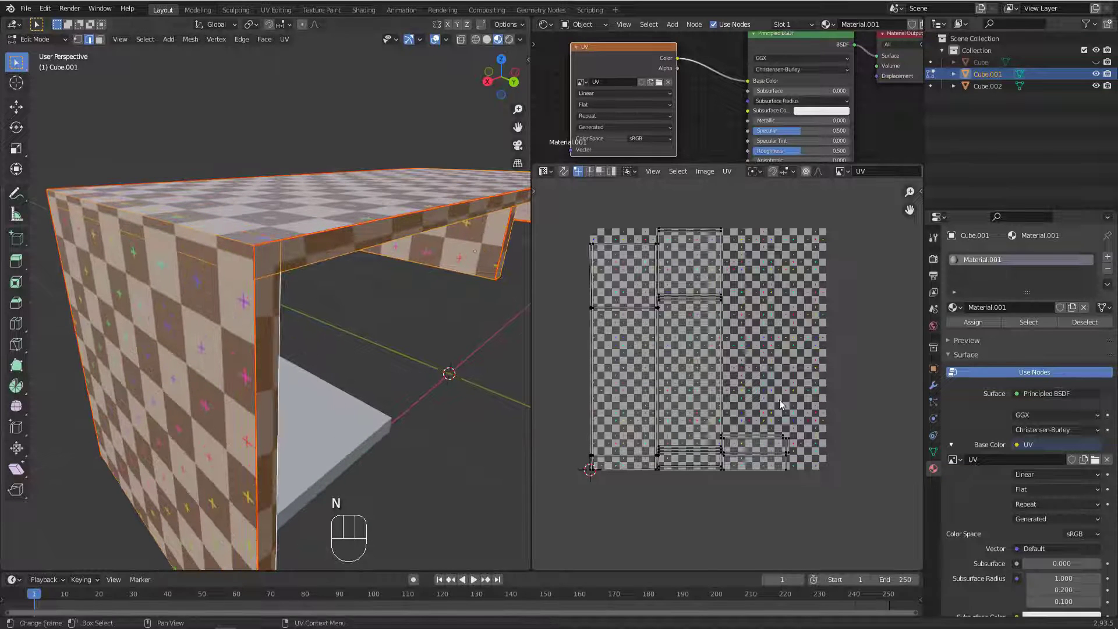
pyautogui.press('a')
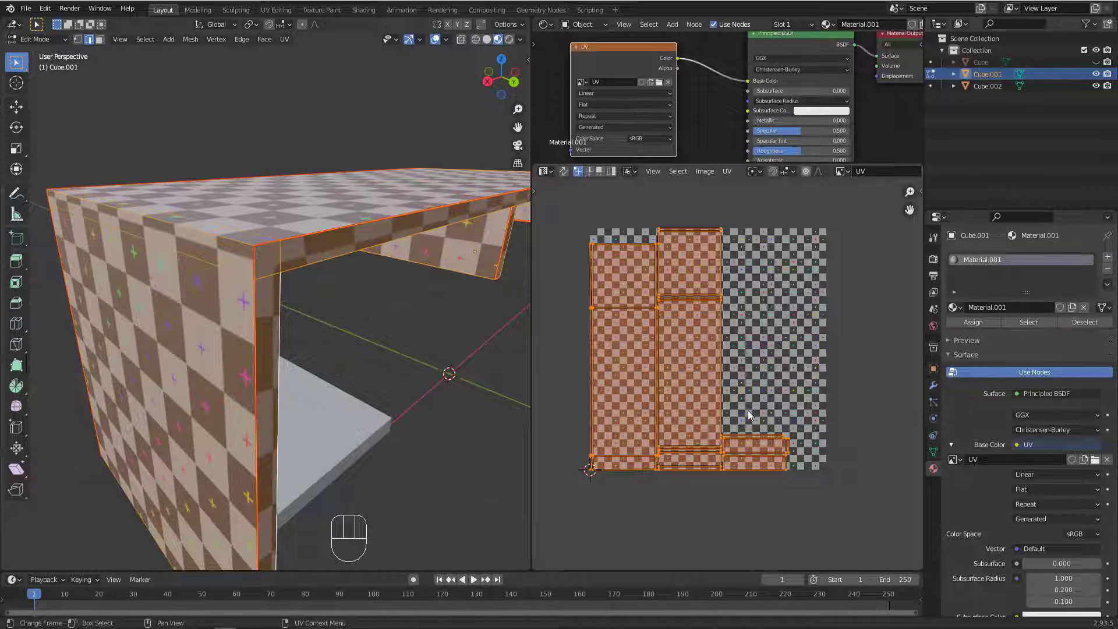
pyautogui.press('s')
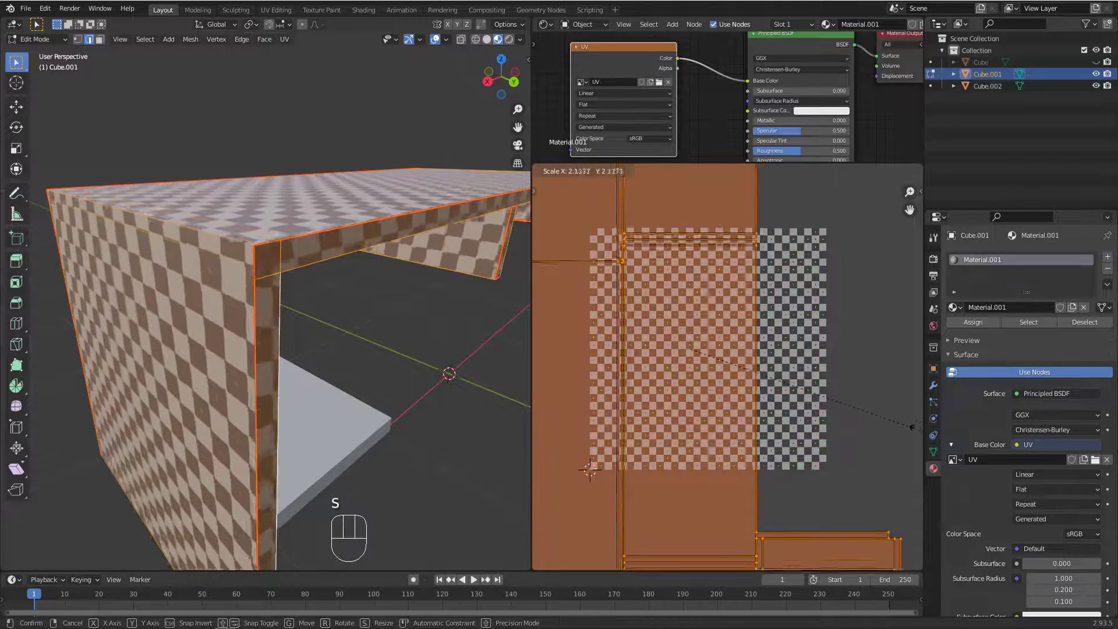
pyautogui.click(711, 418)
# Examine the grid pattern where the frame's front edge meets the legs for distortion and direction.
pyautogui.moveTo(367, 287); pyautogui.dragTo(229, 243, button='middle')
pyautogui.scroll(1, 229, 243)
pyautogui.moveTo(214, 191)
pyautogui.mouseDown()
pyautogui.moveTo(204, 190)
pyautogui.moveTo(183, 272)
pyautogui.moveTo(256, 239)
pyautogui.mouseUp()
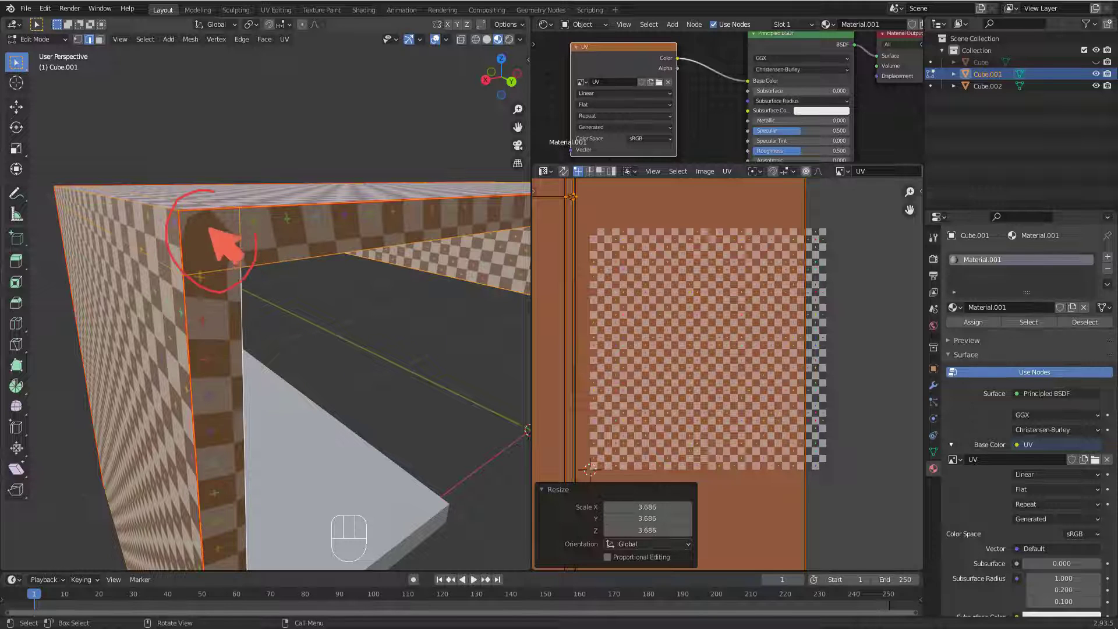
pyautogui.moveTo(189, 224); pyautogui.dragTo(236, 265)
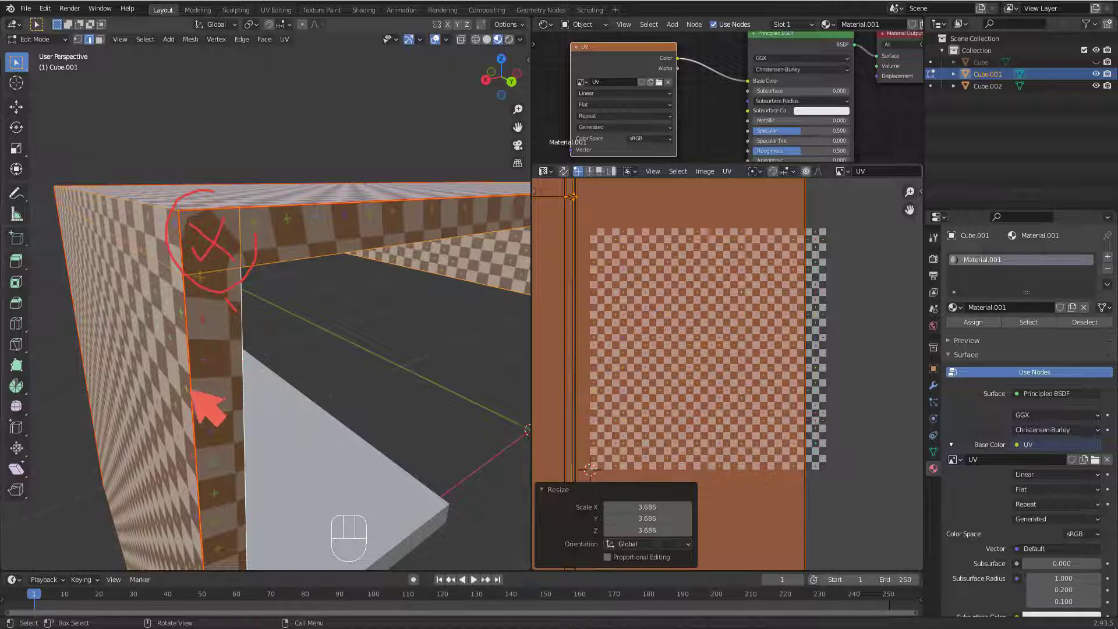
pyautogui.press('Escape')
pyautogui.moveTo(267, 250); pyautogui.dragTo(300, 205, button='middle')
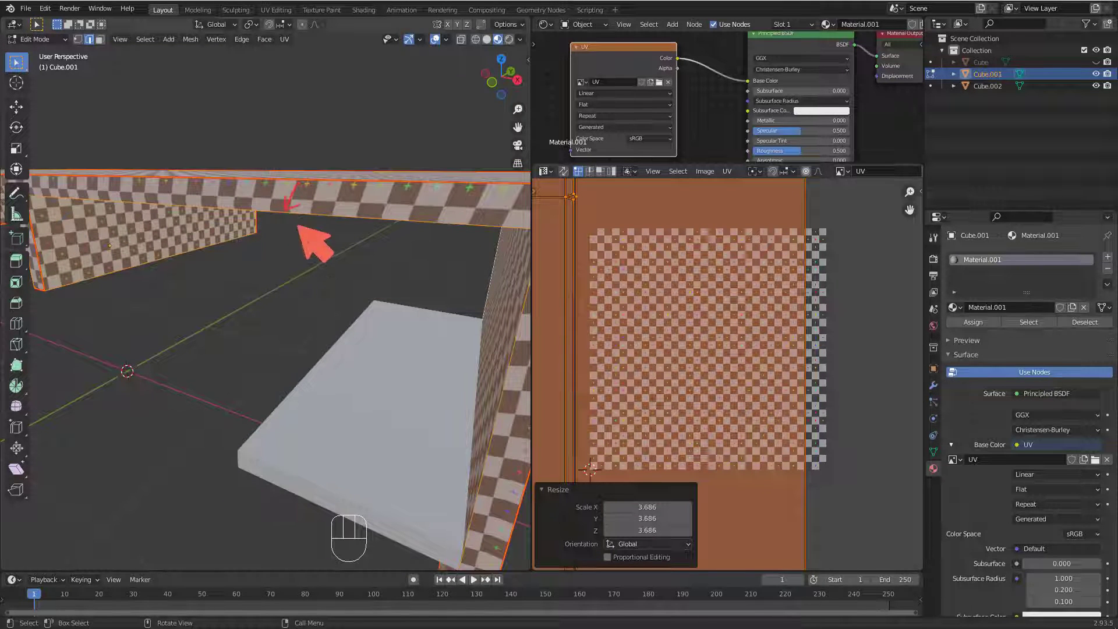
pyautogui.scroll(-2, 382, 252)
pyautogui.moveTo(350, 273); pyautogui.dragTo(315, 289, button='middle')
# Deselect the mesh, switch to Solid shading, and mark seams on the short edges joining the tabletop corners to the nearby leg fronts.
pyautogui.click(315, 289)
pyautogui.moveTo(364, 228); pyautogui.dragTo(353, 239, button='middle')
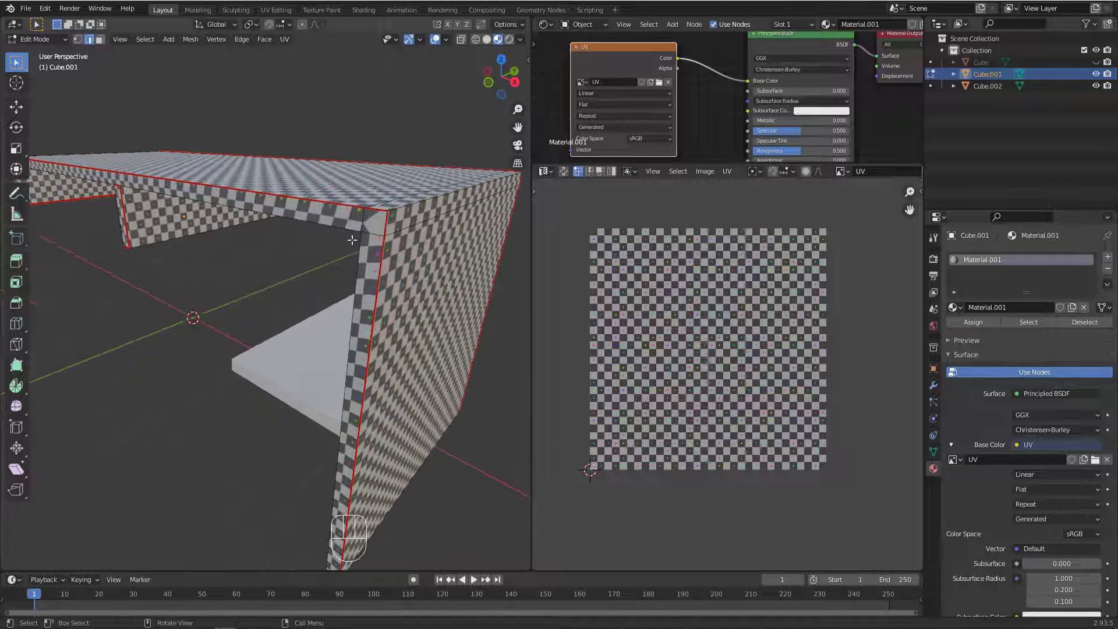
pyautogui.click(487, 39)
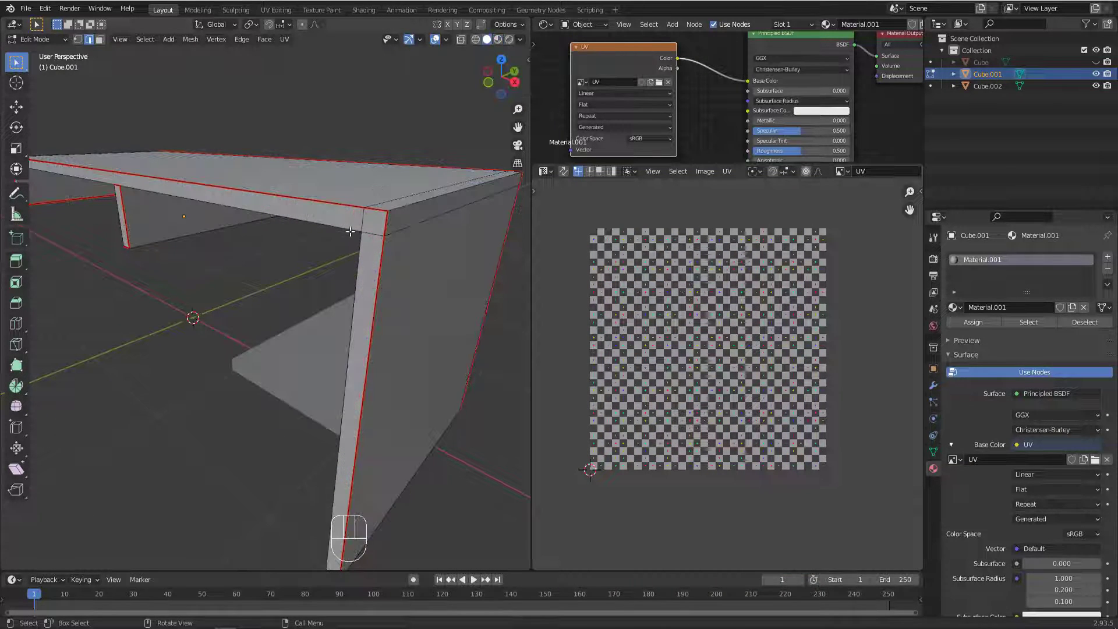
pyautogui.scroll(2, 365, 217)
pyautogui.moveTo(370, 212); pyautogui.dragTo(329, 279, button='middle')
pyautogui.rightClick(347, 280)
pyautogui.click(347, 278)
pyautogui.scroll(3, 330, 277)
pyautogui.rightClick(330, 274)
pyautogui.click(315, 274)
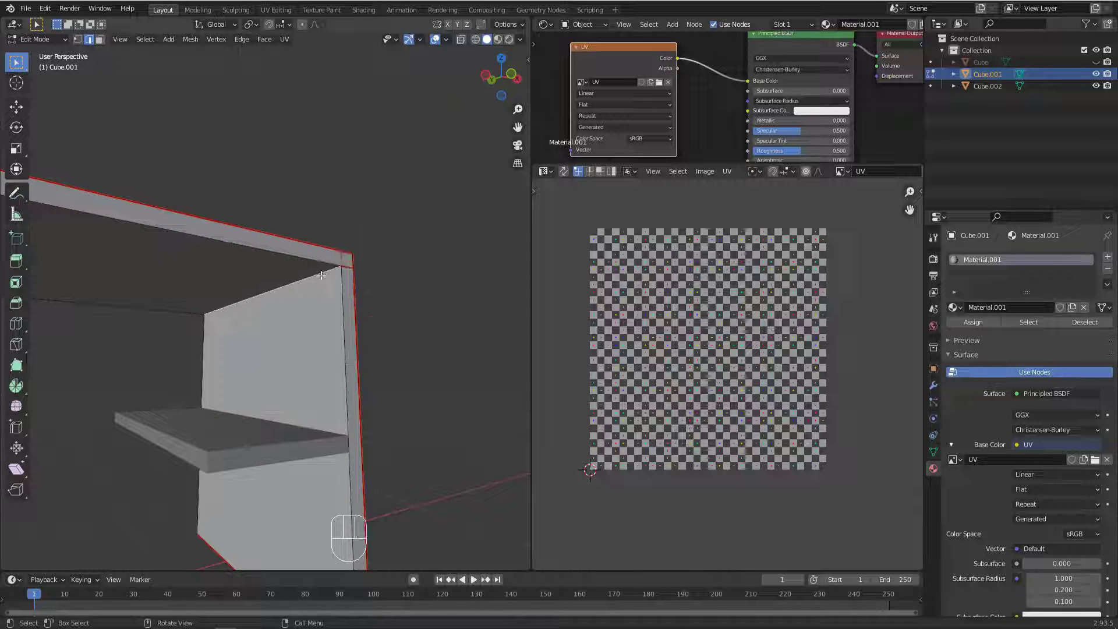
# Mark seams on the matching short corner edges at the frame's remaining short leg.
pyautogui.scroll(-6, 342, 281)
pyautogui.keyDown('shift'); pyautogui.moveTo(192, 312); pyautogui.dragTo(251, 314, button='middle'); pyautogui.keyUp('shift')
pyautogui.scroll(6, 269, 287)
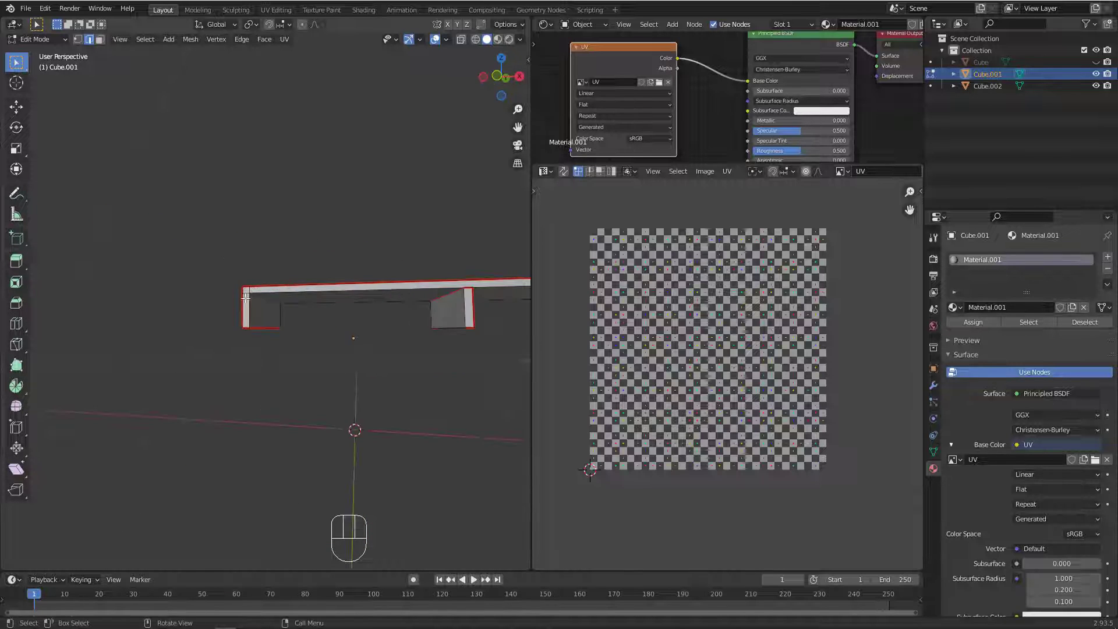
pyautogui.click(246, 290)
pyautogui.keyDown('shift'); pyautogui.click(258, 292); pyautogui.keyUp('shift')
pyautogui.moveTo(320, 303); pyautogui.dragTo(361, 266, button='middle')
pyautogui.rightClick(373, 259)
pyautogui.click(379, 260)
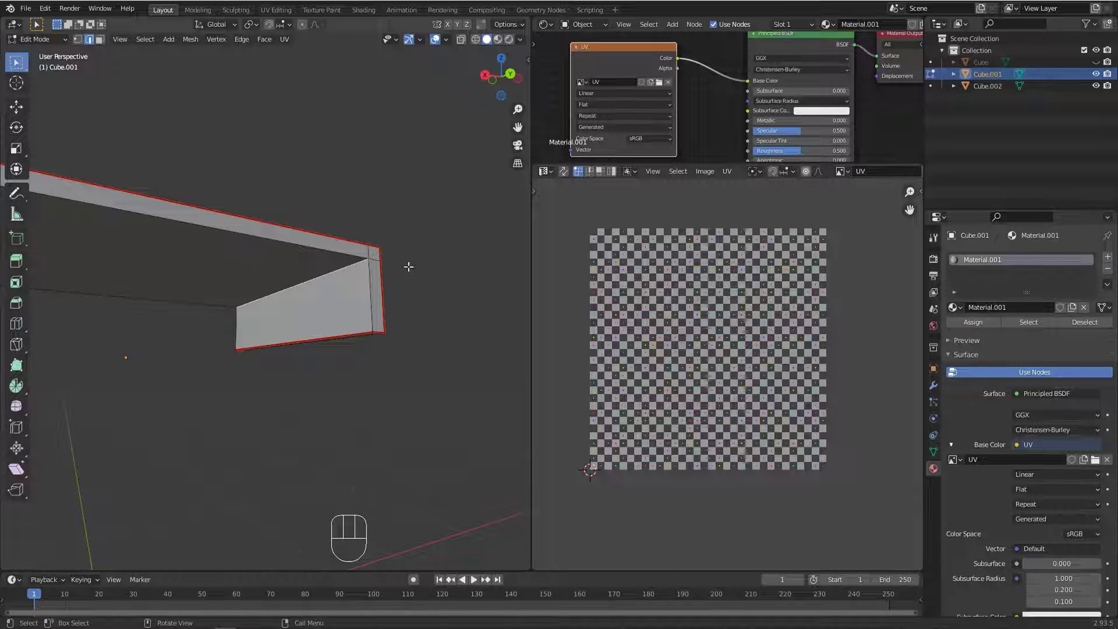
pyautogui.rightClick(400, 260)
pyautogui.click(403, 260)
# Select the whole frame mesh and unwrap it again with the added seams.
pyautogui.moveTo(407, 277); pyautogui.dragTo(380, 289, button='middle')
pyautogui.press('a')
pyautogui.scroll(-4, 383, 326)
pyautogui.moveTo(617, 285); pyautogui.dragTo(701, 307, button='middle')
pyautogui.press('u')
pyautogui.press('u')
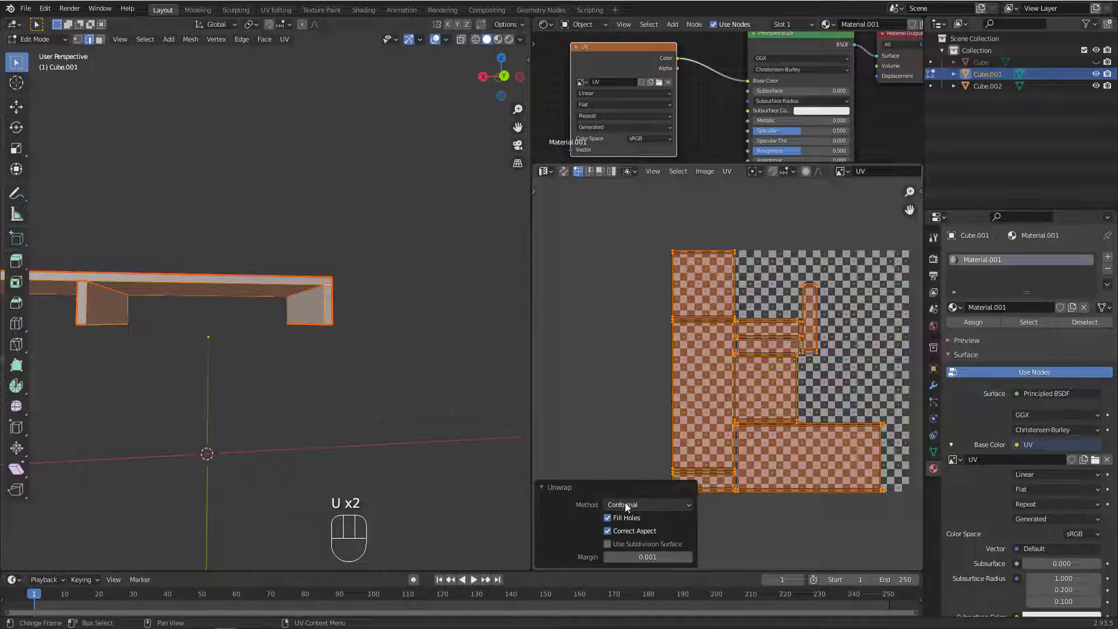
# Scale all the newly unwrapped UV islands up by about 4.15.
pyautogui.moveTo(348, 282); pyautogui.dragTo(347, 290, button='middle')
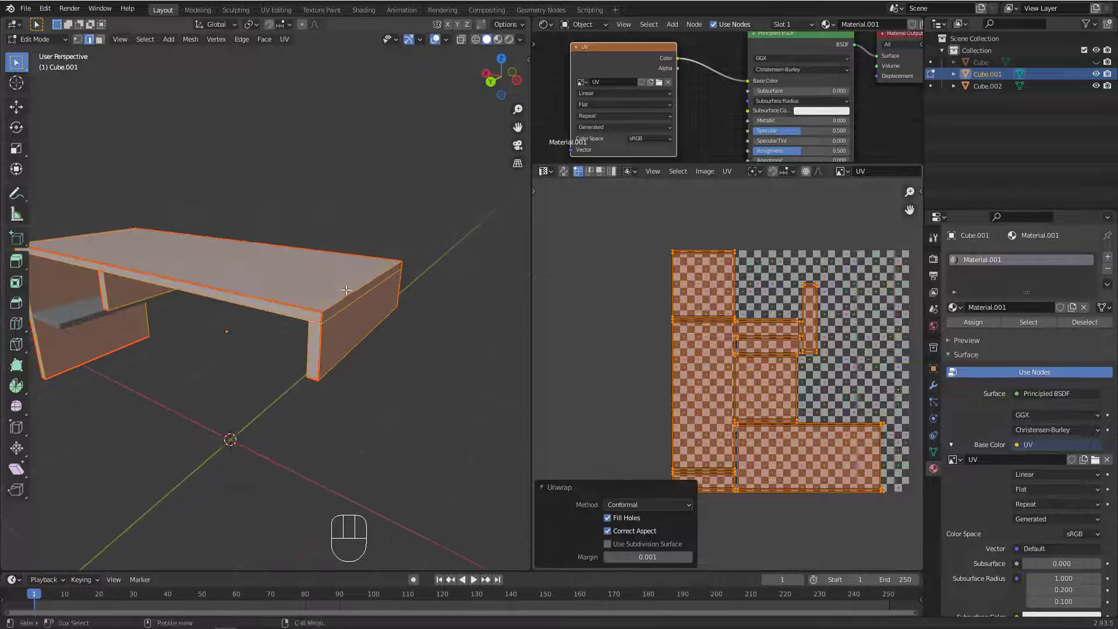
pyautogui.scroll(-3, 652, 349)
pyautogui.press('s')
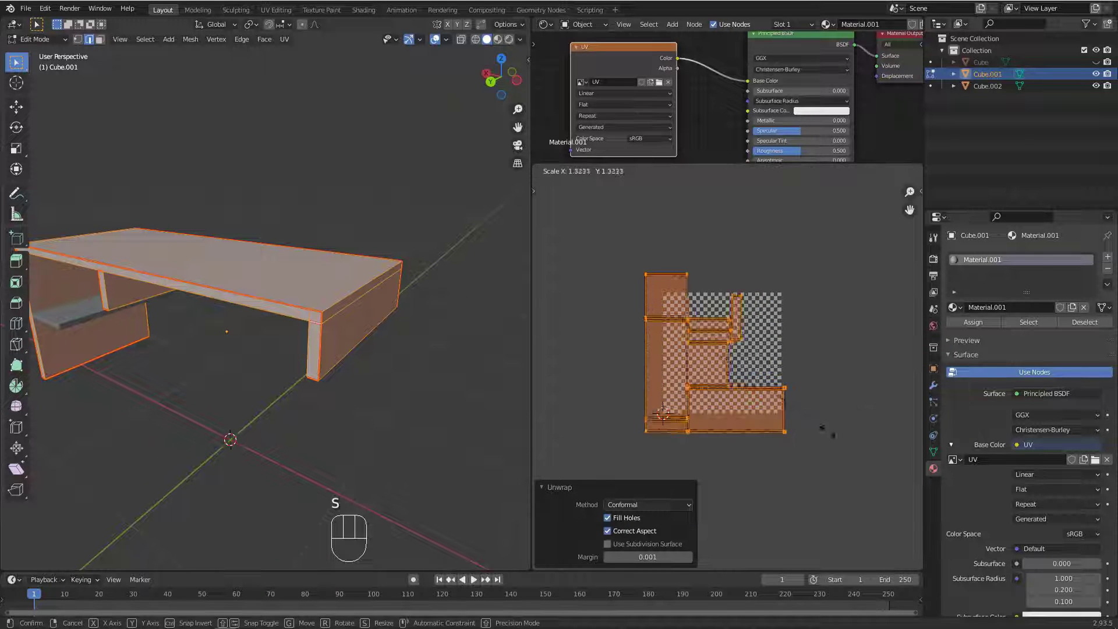
pyautogui.click(718, 481)
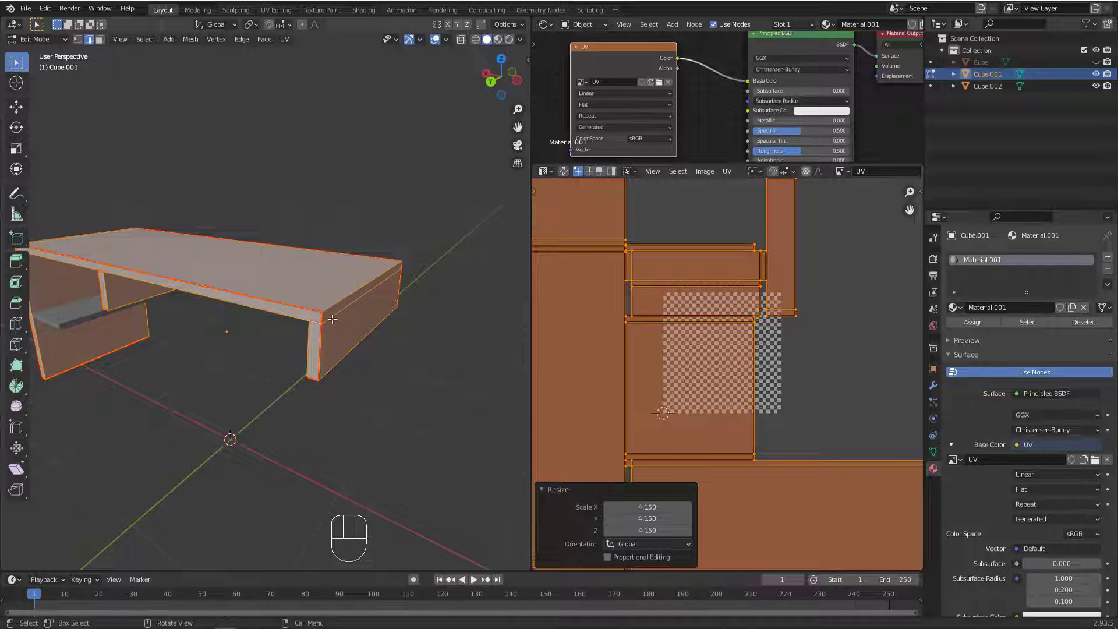
# Switch the viewport back to Material Preview shading and examine the grid pattern at the frame's corners and long edges.
pyautogui.click(497, 39)
pyautogui.scroll(6, 316, 333)
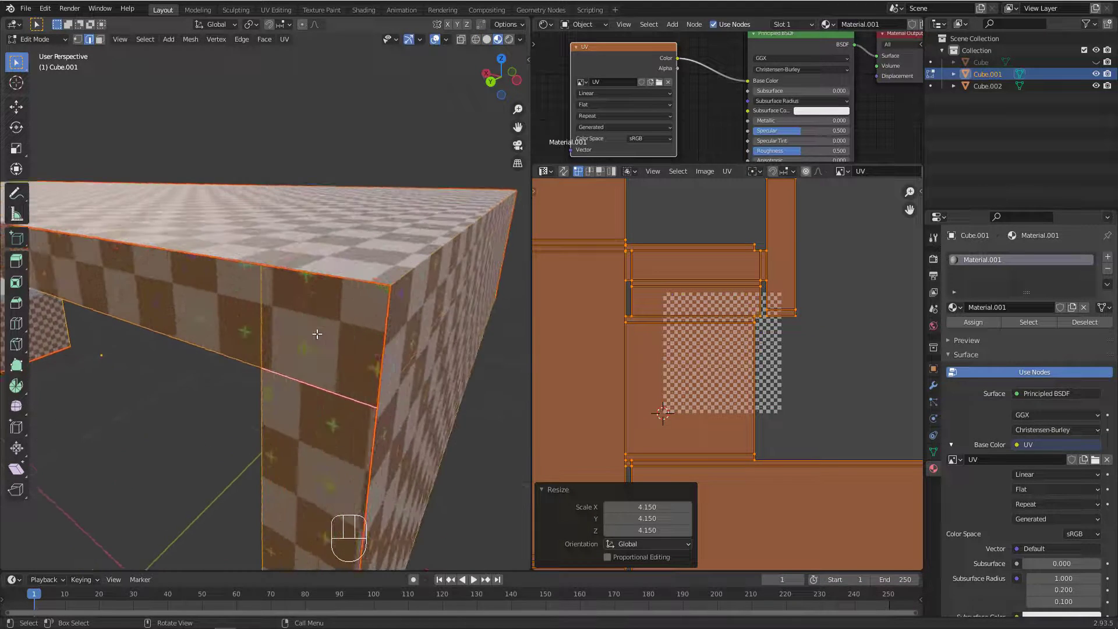
pyautogui.moveTo(316, 333); pyautogui.dragTo(125, 320, button='middle')
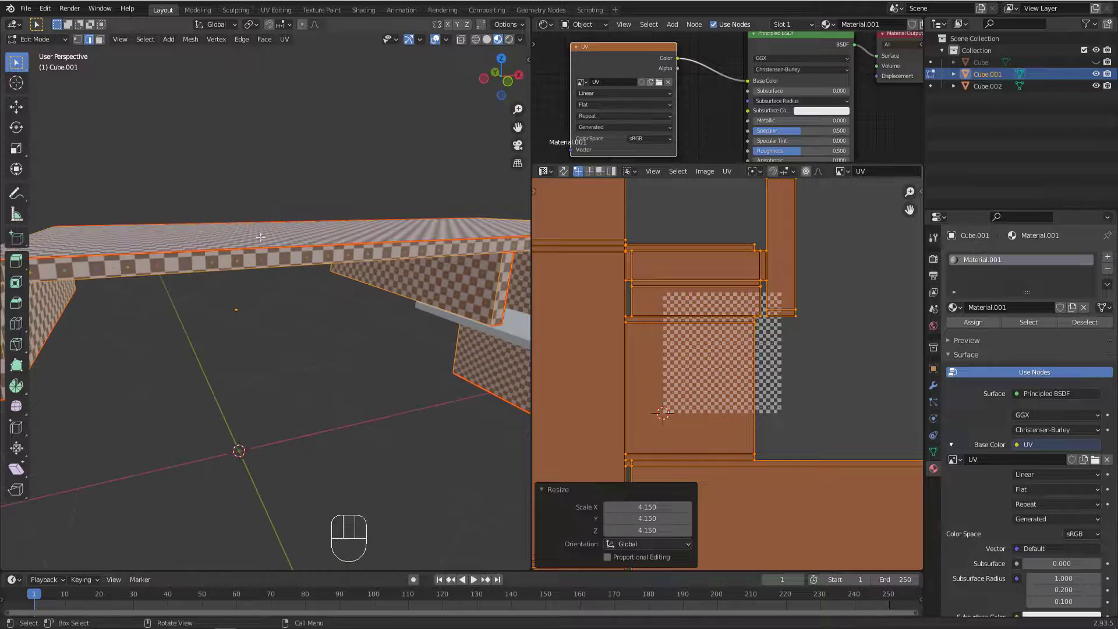
pyautogui.scroll(-4, 260, 250)
pyautogui.moveTo(350, 271); pyautogui.dragTo(297, 284, button='middle')
pyautogui.keyDown('shift'); pyautogui.moveTo(460, 274); pyautogui.dragTo(296, 264, button='middle'); pyautogui.keyUp('shift')
pyautogui.scroll(5, 297, 264)
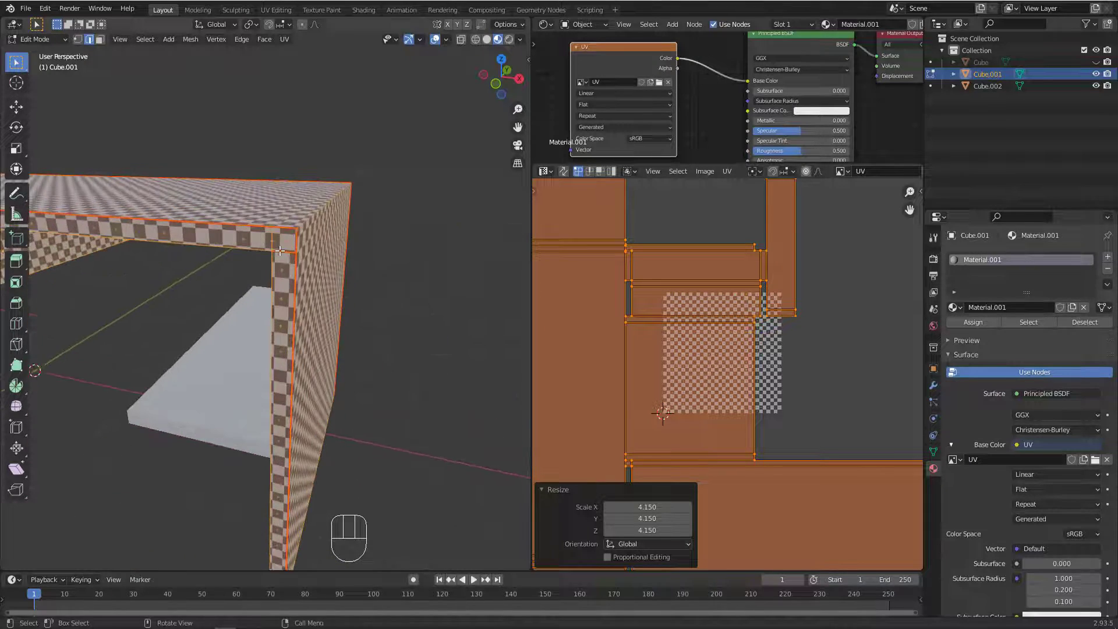
# Return the frame to Object Mode and enlarge the shader editor so that its whole material node tree is visible.
pyautogui.moveTo(272, 225); pyautogui.dragTo(313, 174, button='middle')
pyautogui.keyDown('shift'); pyautogui.moveTo(293, 269); pyautogui.dragTo(320, 269, button='middle'); pyautogui.keyUp('shift')
pyautogui.press('Tab')
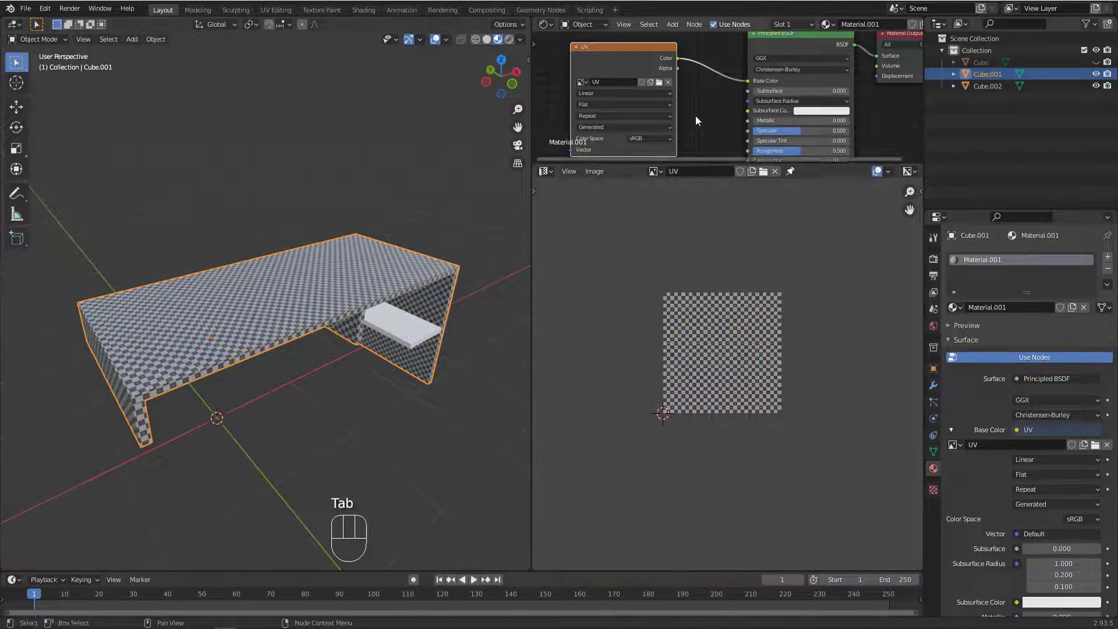
pyautogui.scroll(-3, 695, 114)
pyautogui.moveTo(704, 165); pyautogui.dragTo(708, 381)
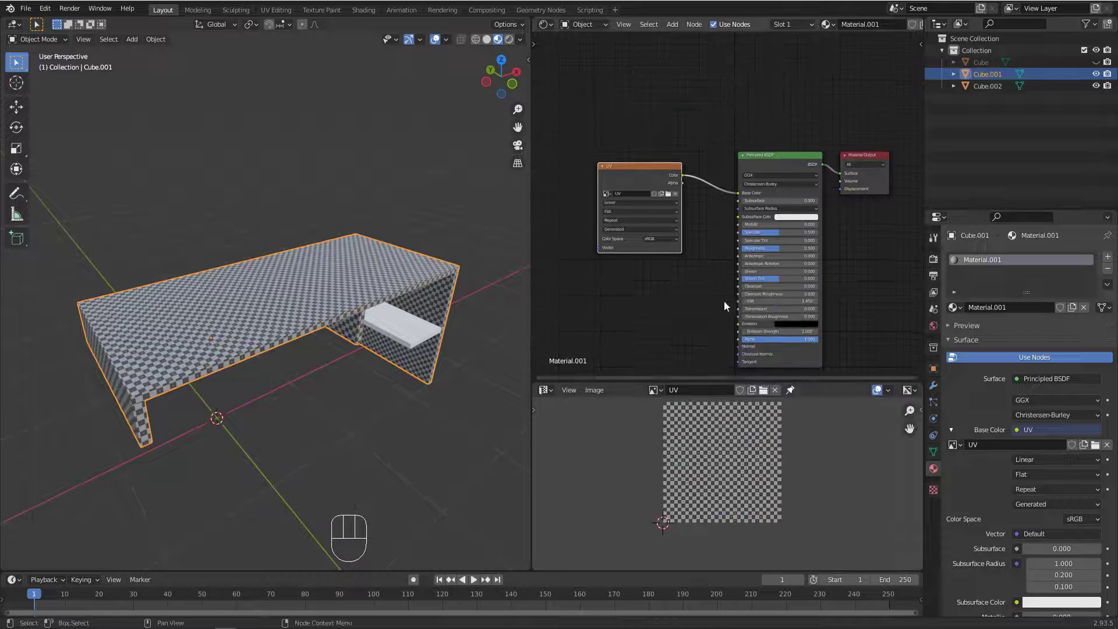
pyautogui.scroll(-2, 735, 216)
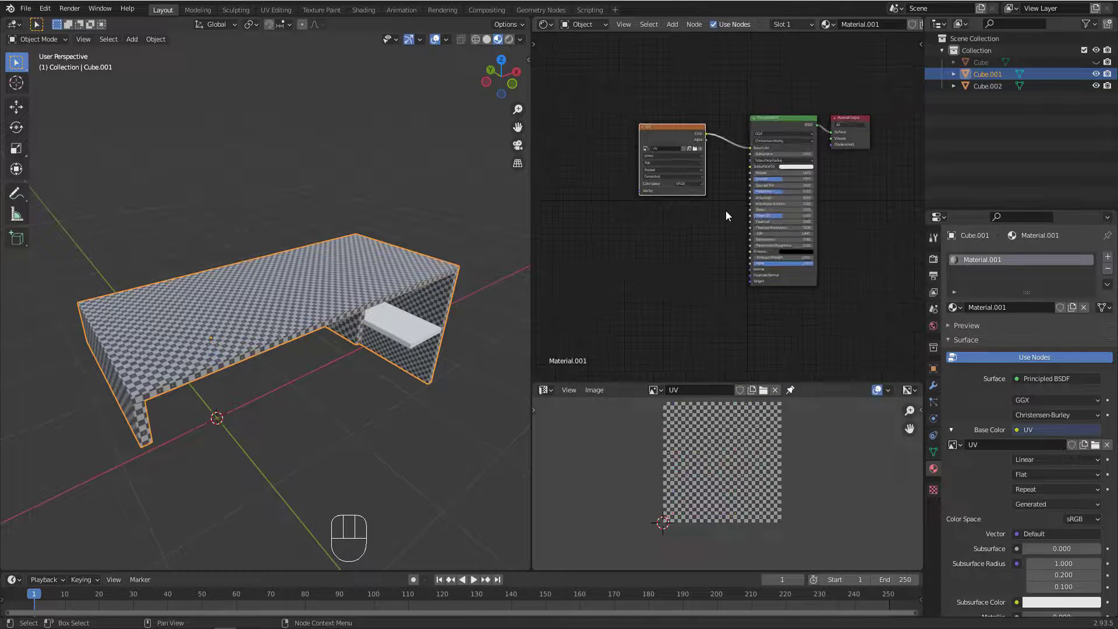
pyautogui.moveTo(341, 352); pyautogui.dragTo(299, 318, button='middle')
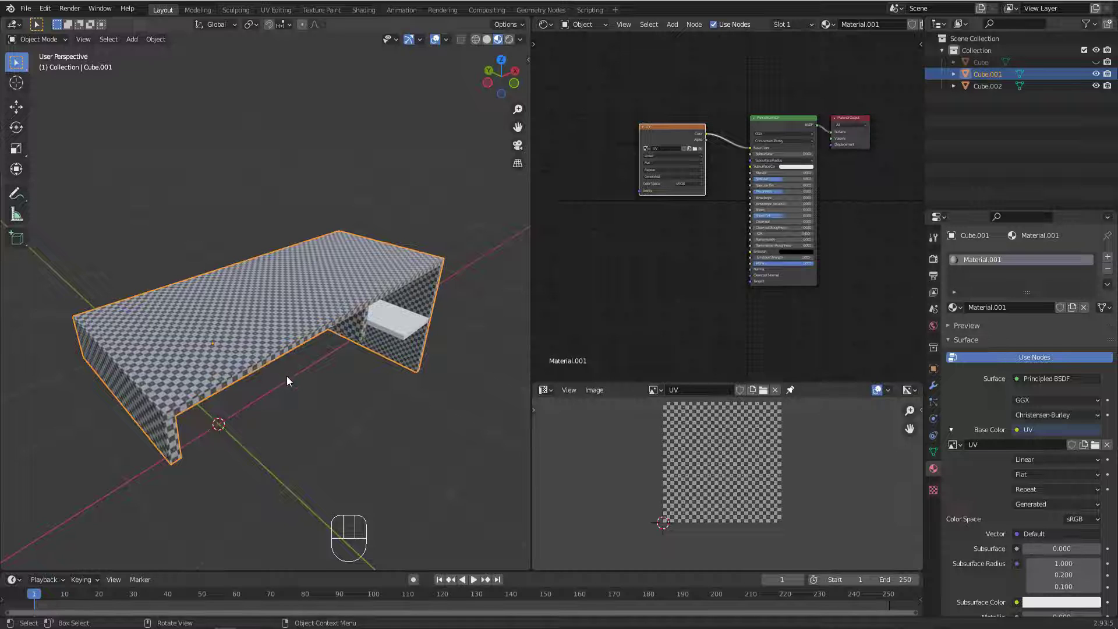
# Switch to the practice folder in File Explorer and add seamless-wood4.jpg to Material.001 as an image texture node.
pyautogui.hotkey('alt', 'Tab')
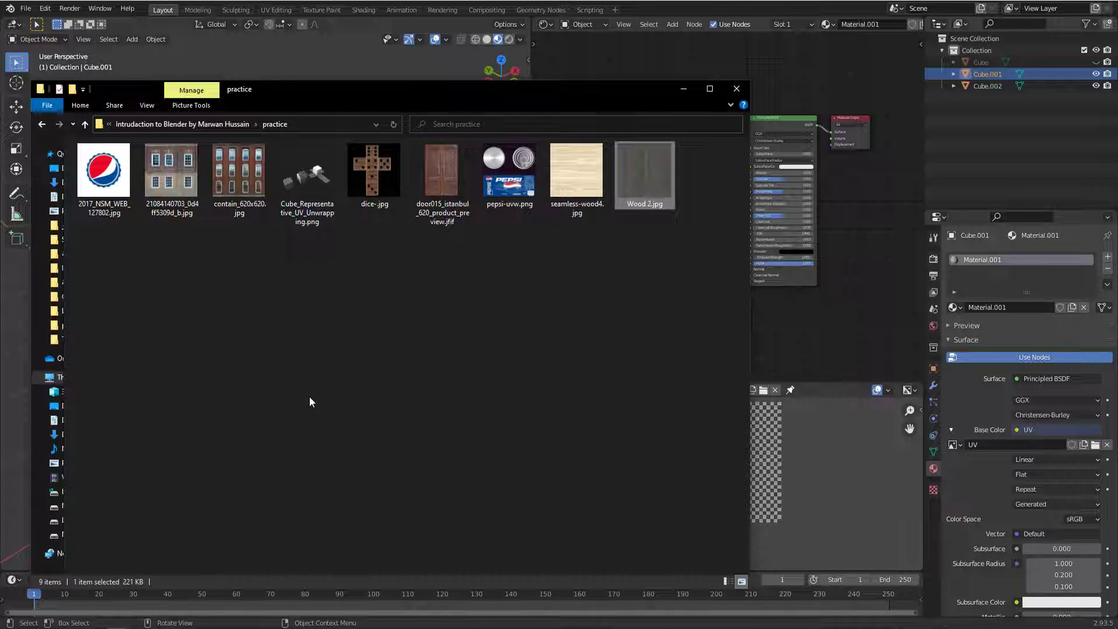
pyautogui.moveTo(578, 98); pyautogui.dragTo(482, 157)
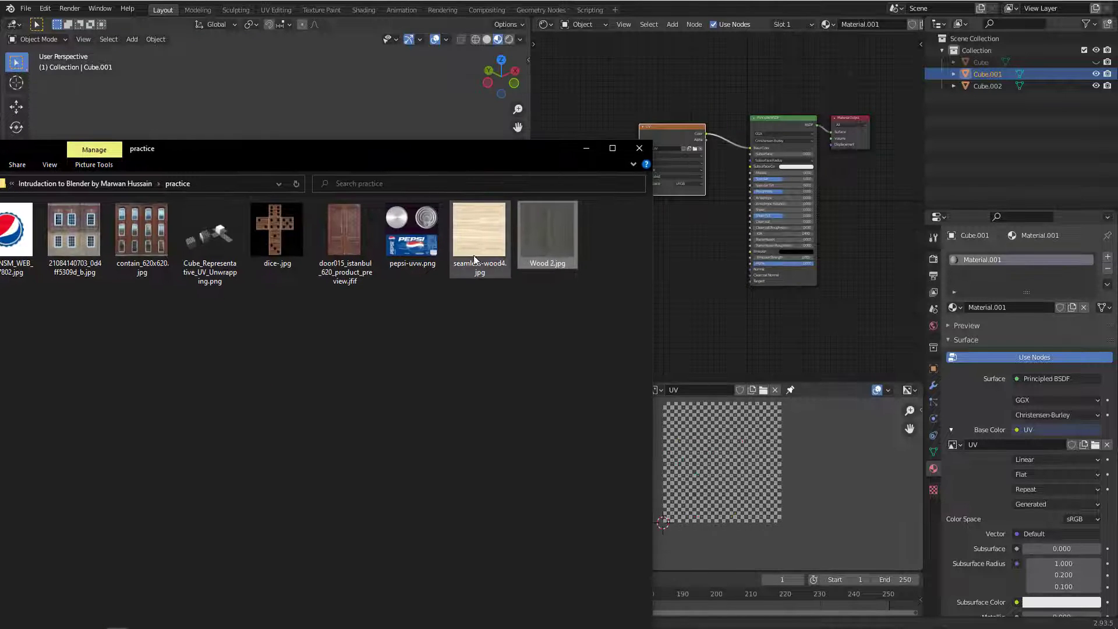
pyautogui.click(477, 257)
pyautogui.moveTo(477, 258); pyautogui.dragTo(595, 80)
pyautogui.click(628, 110)
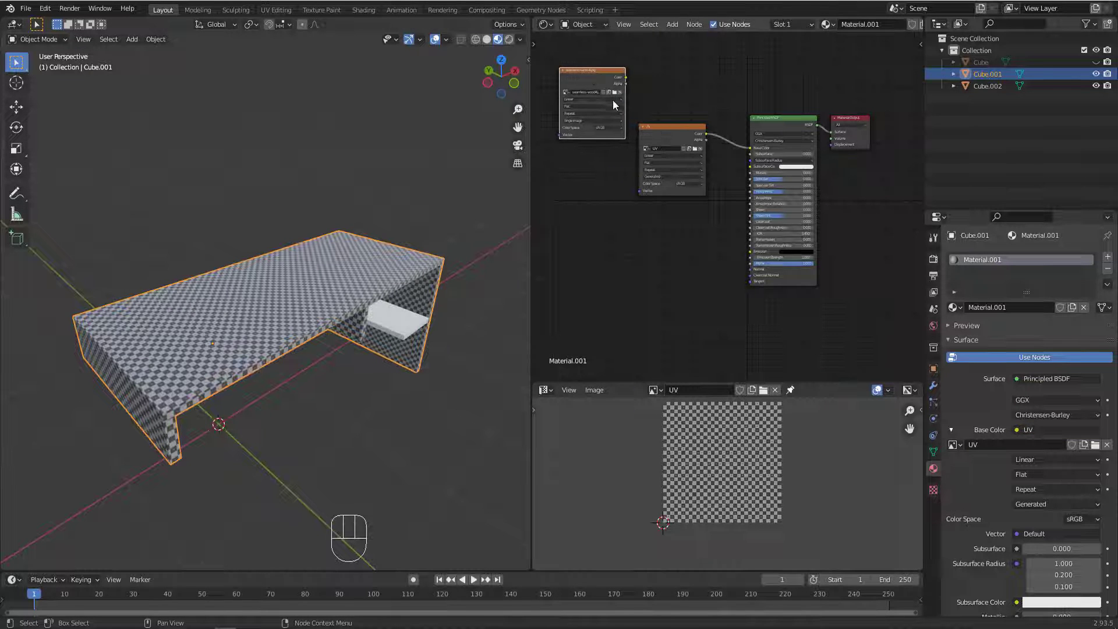
# Move the UV grid node aside and connect the seamless-wood4.jpg node's Color to the Principled BSDF's Base Color.
pyautogui.scroll(3, 660, 93)
pyautogui.scroll(3, 659, 180)
pyautogui.moveTo(669, 102); pyautogui.dragTo(681, 167, button='middle')
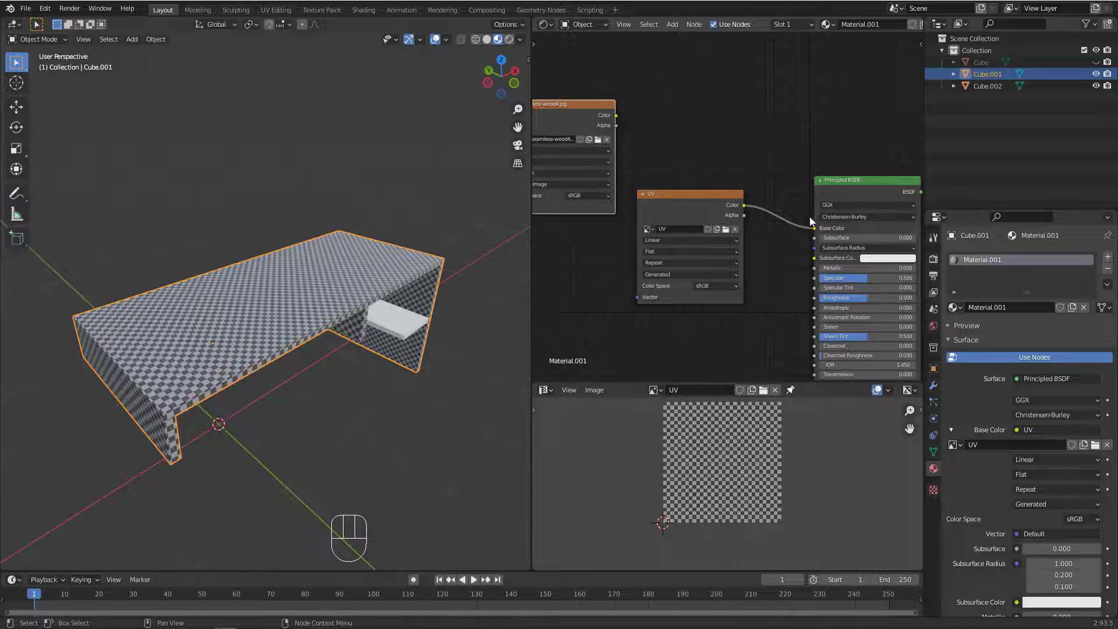
pyautogui.moveTo(697, 208); pyautogui.dragTo(649, 245)
pyautogui.moveTo(615, 115); pyautogui.dragTo(815, 228)
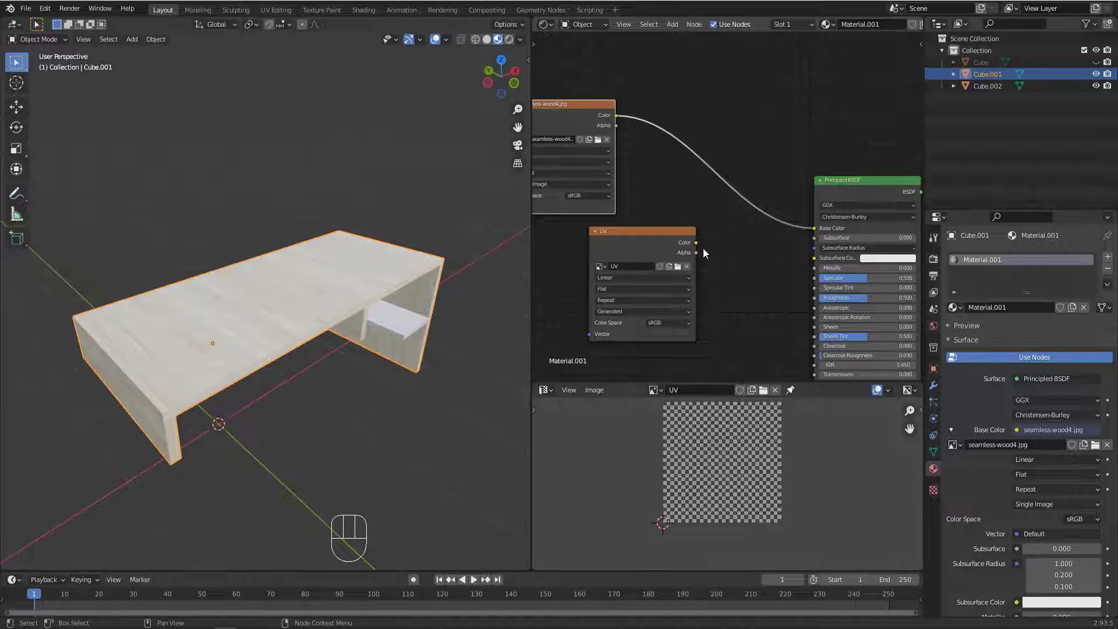
# Examine the wood grain's direction and scale on the frame's top, legs, corners and underside.
pyautogui.moveTo(262, 327); pyautogui.dragTo(252, 366, button='middle')
pyautogui.moveTo(268, 338); pyautogui.dragTo(231, 294, button='middle')
pyautogui.scroll(2, 198, 257)
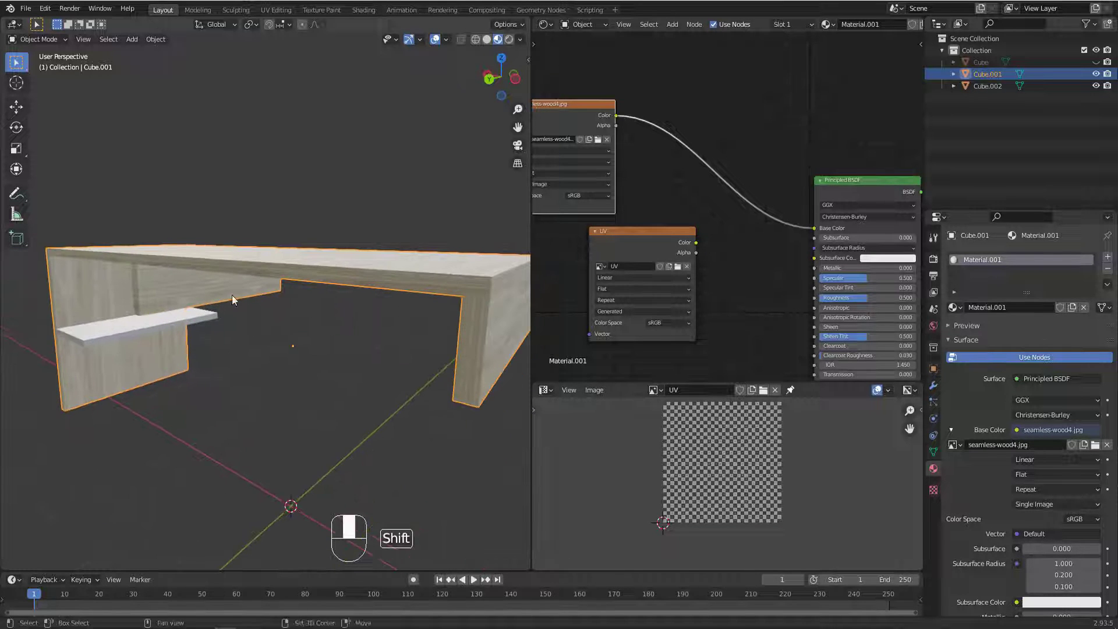
pyautogui.scroll(4, 483, 312)
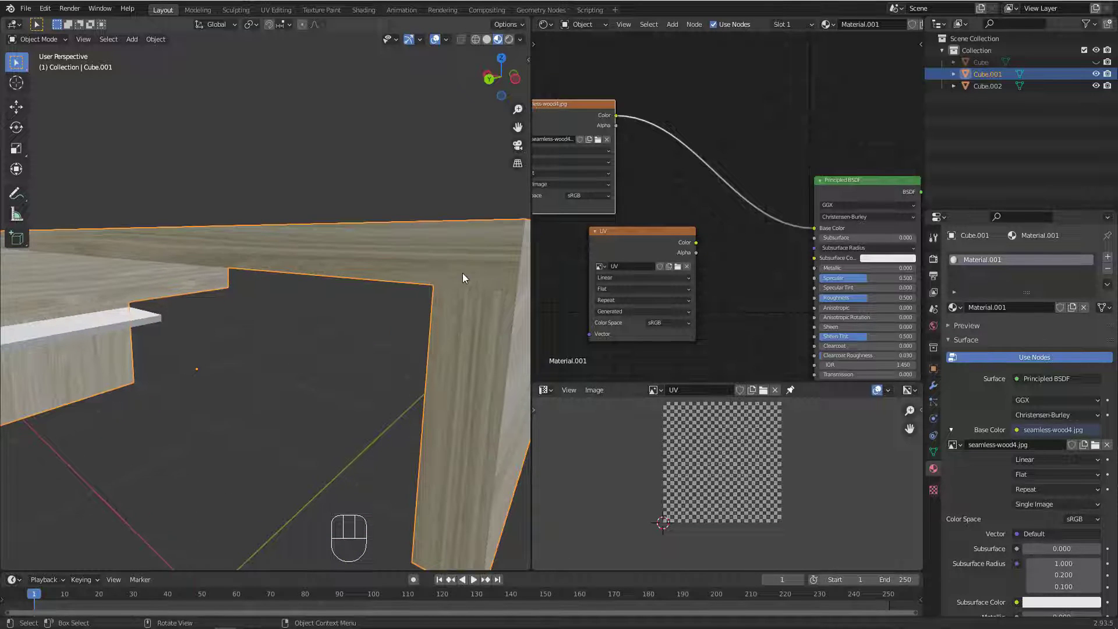
pyautogui.scroll(-5, 463, 274)
pyautogui.moveTo(257, 247); pyautogui.dragTo(337, 314, button='middle')
pyautogui.scroll(4, 448, 270)
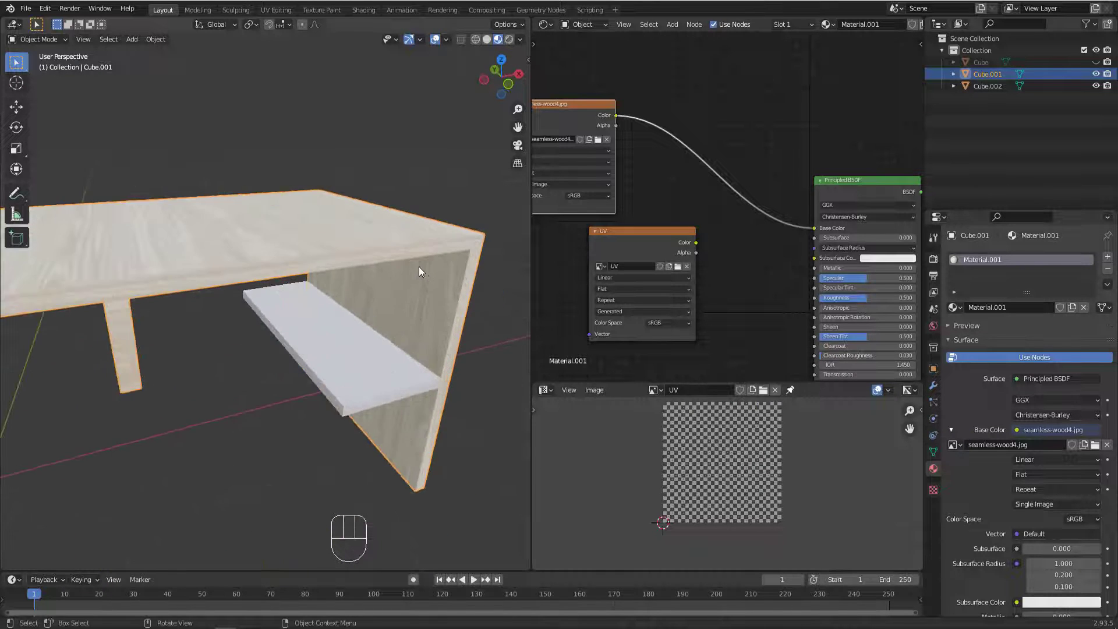
pyautogui.scroll(1, 418, 266)
pyautogui.moveTo(418, 266); pyautogui.dragTo(429, 279, button='middle')
pyautogui.scroll(1, 430, 279)
pyautogui.scroll(-2, 400, 267)
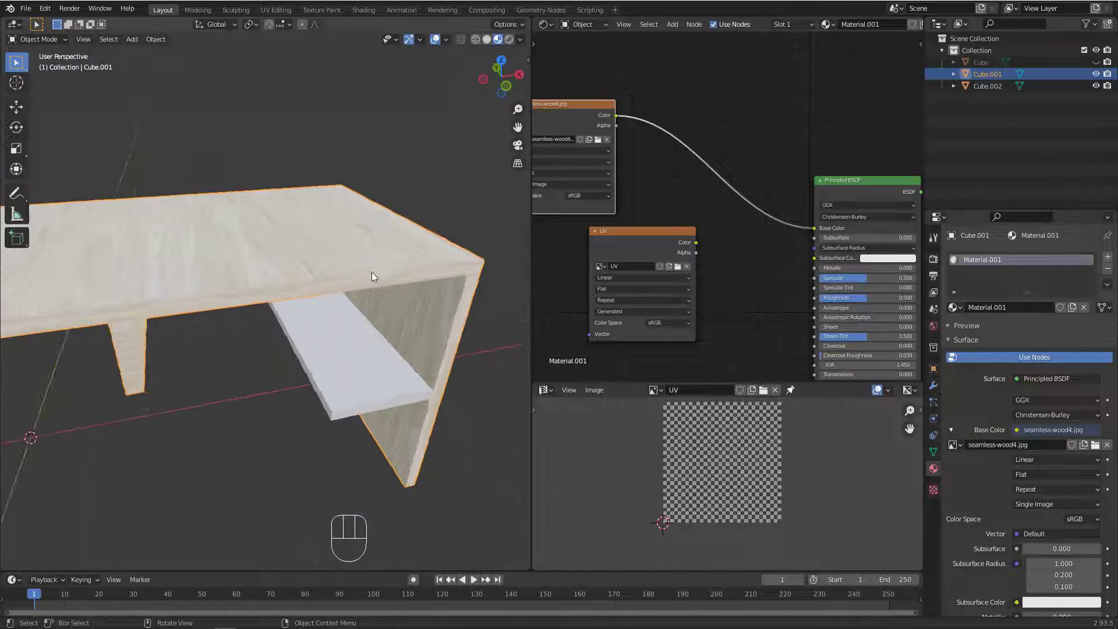
pyautogui.scroll(-2, 372, 271)
pyautogui.moveTo(231, 292); pyautogui.dragTo(292, 253, button='middle')
pyautogui.scroll(2, 238, 252)
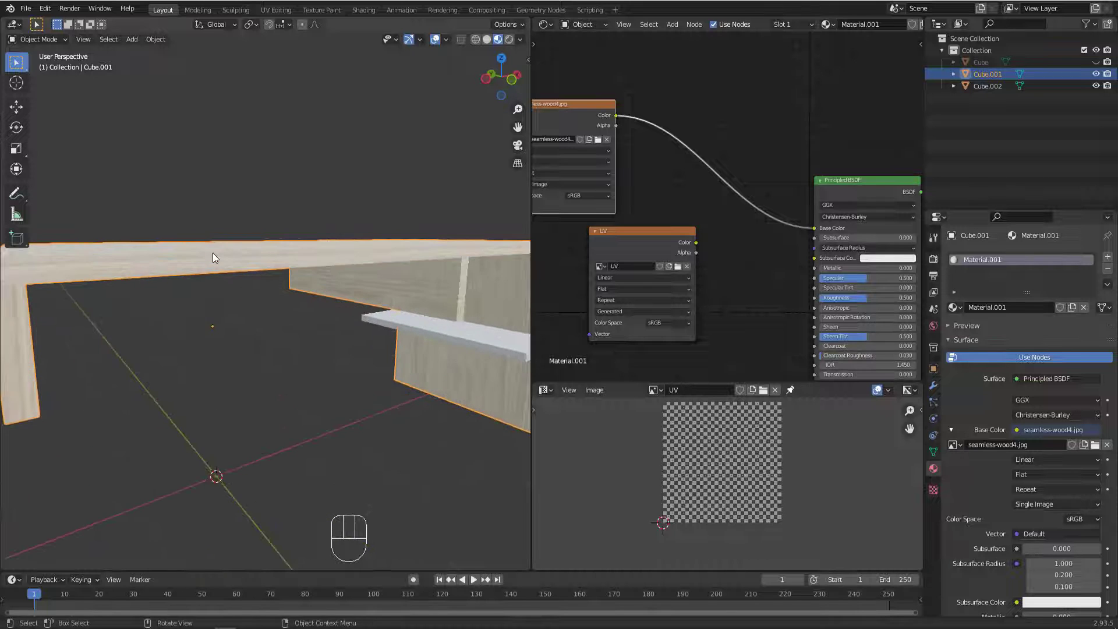
pyautogui.keyDown('shift'); pyautogui.moveTo(213, 253); pyautogui.dragTo(238, 231, button='middle'); pyautogui.keyUp('shift')
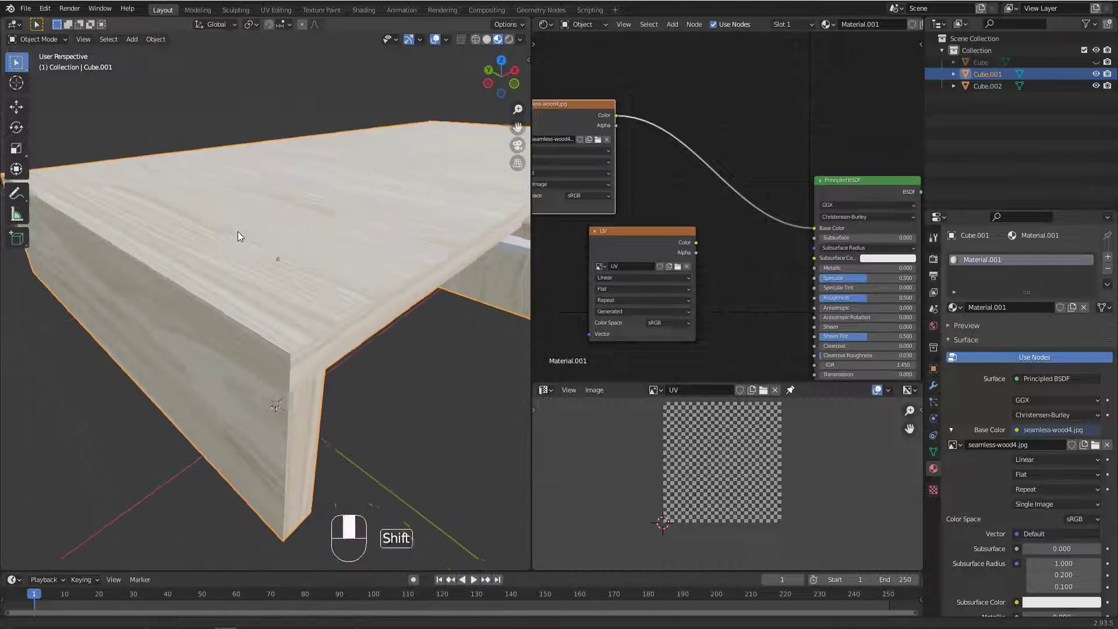
pyautogui.scroll(-1, 238, 232)
pyautogui.moveTo(272, 337); pyautogui.dragTo(276, 306, button='middle')
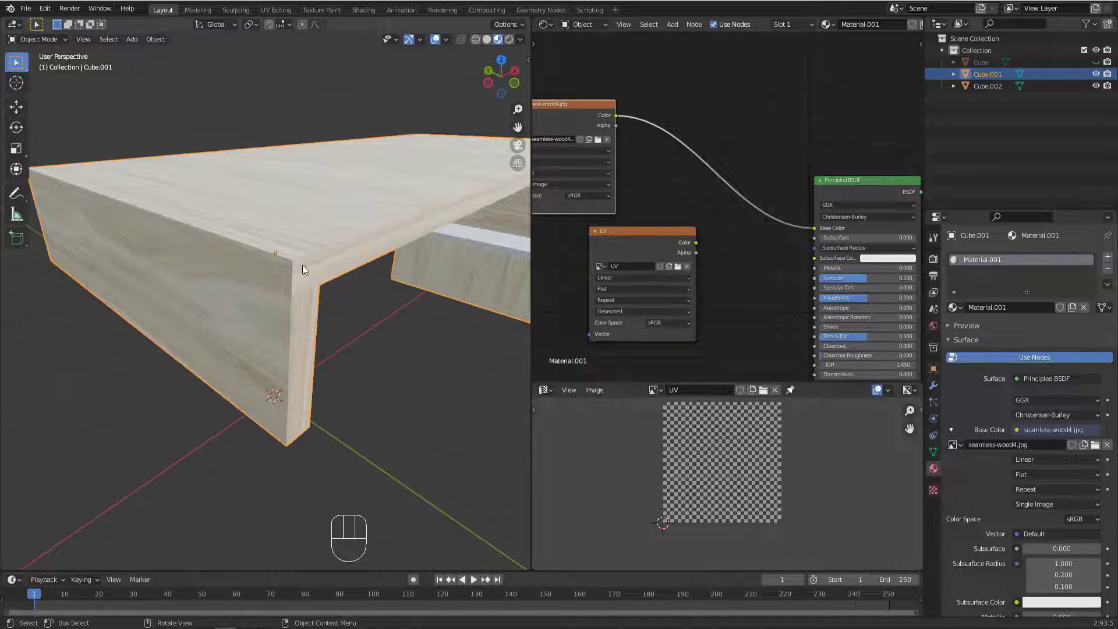
# Scale all the frame's UV islands down to about 0.669 in Edit Mode and return to Object Mode.
pyautogui.press('Tab')
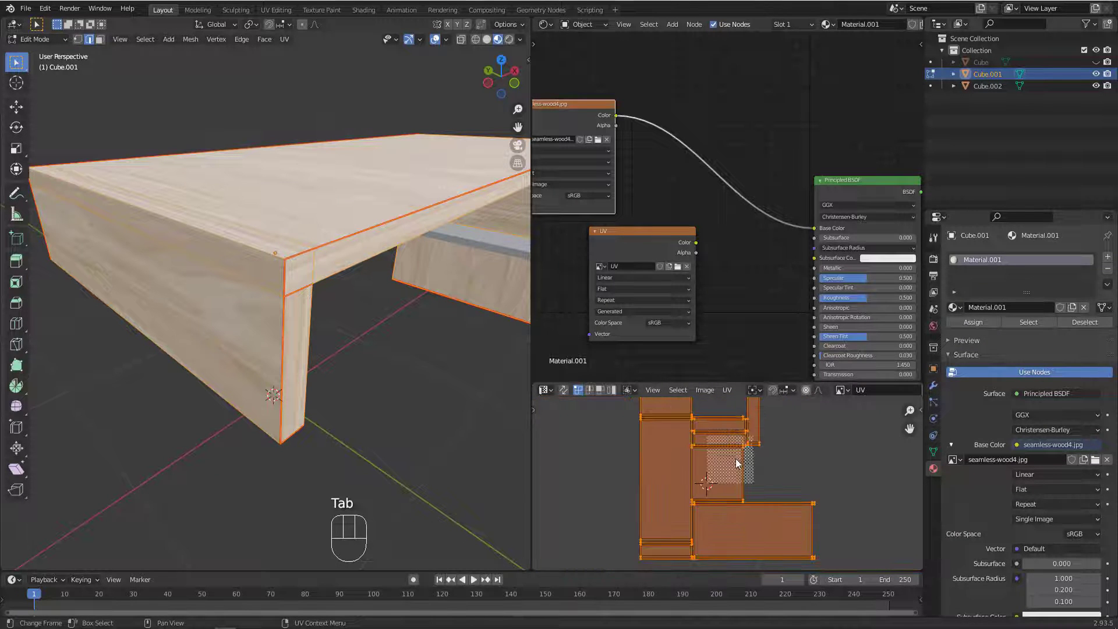
pyautogui.scroll(-1, 735, 459)
pyautogui.press('s')
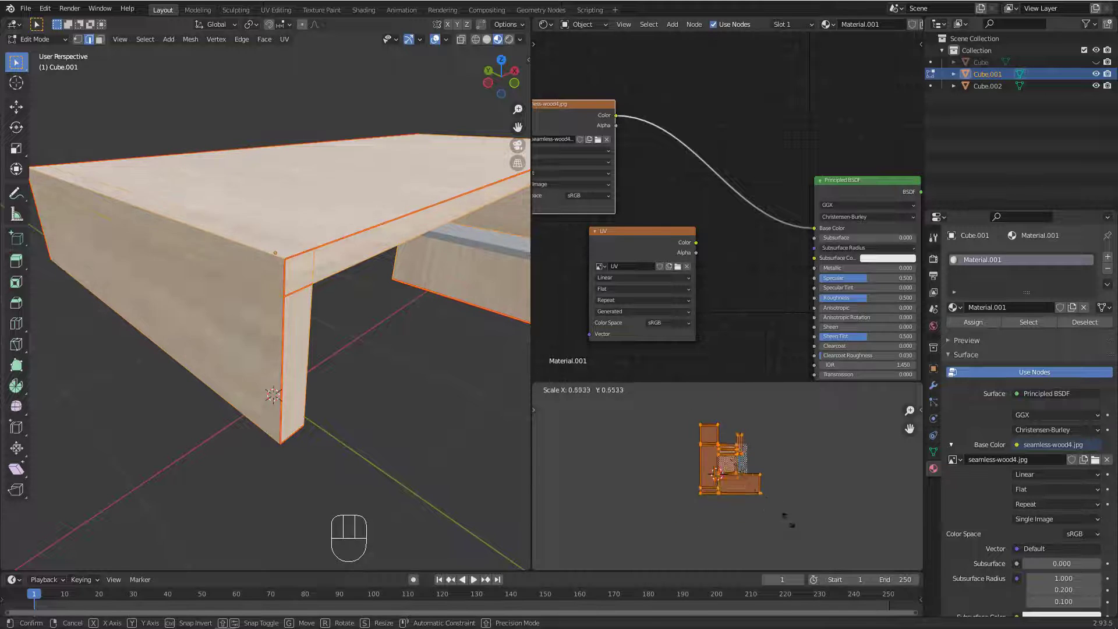
pyautogui.click(801, 513)
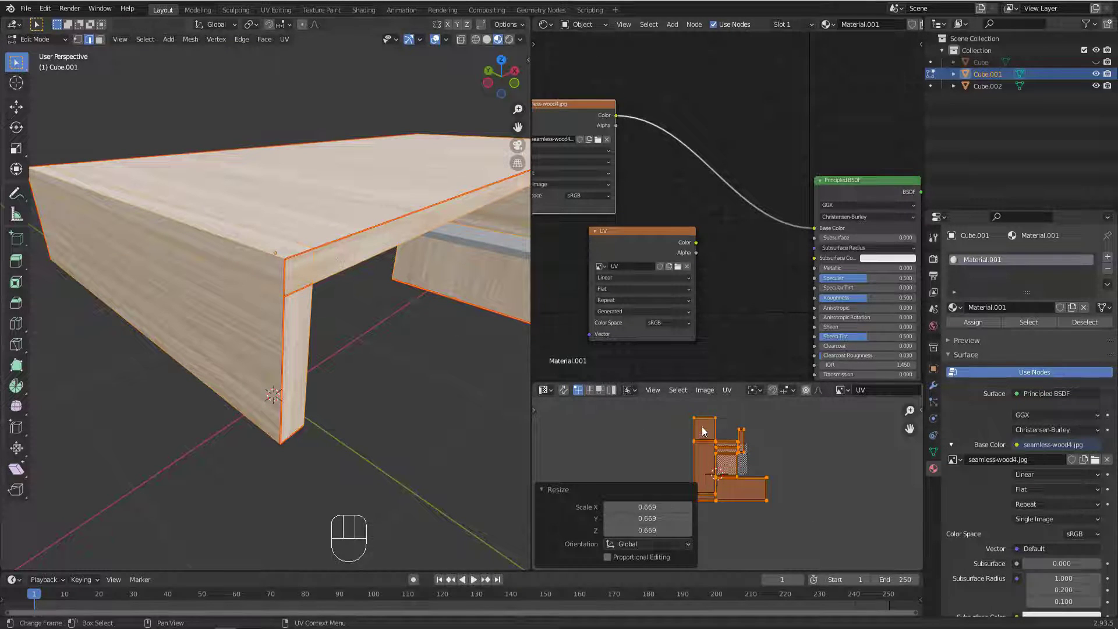
pyautogui.moveTo(280, 309); pyautogui.dragTo(391, 320, button='middle')
pyautogui.press('Tab')
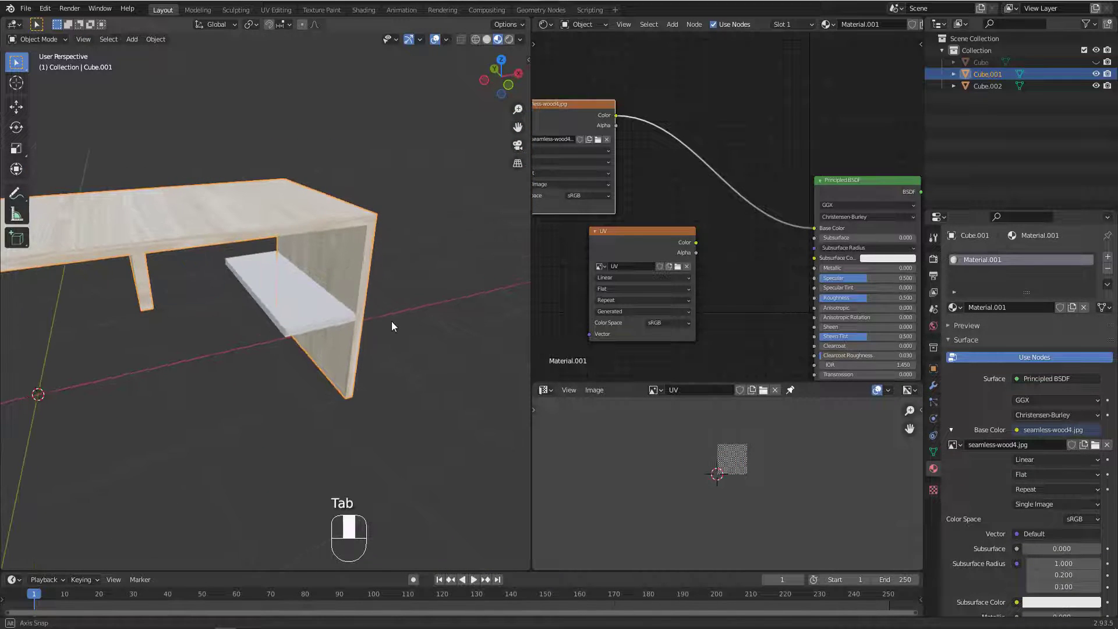
# Select the shelf beneath the tabletop and mark seams along its outer edges in Edit Mode.
pyautogui.click(283, 308)
pyautogui.moveTo(283, 308); pyautogui.dragTo(348, 309, button='middle')
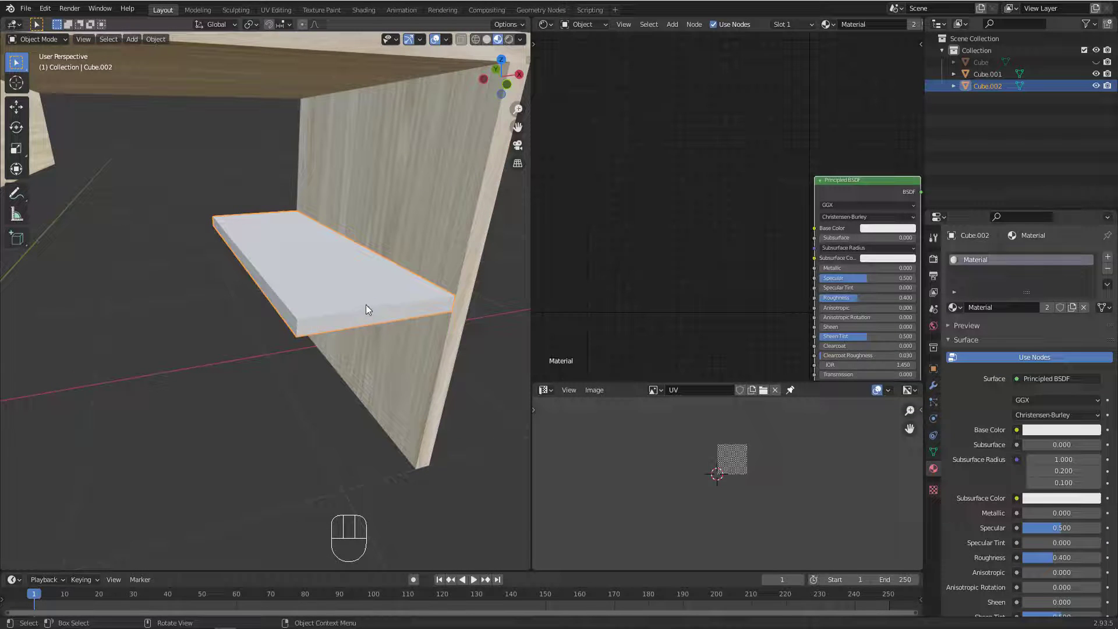
pyautogui.moveTo(366, 305); pyautogui.dragTo(326, 244, button='middle')
pyautogui.press('Tab')
pyautogui.keyDown('shift'); pyautogui.click(279, 313); pyautogui.keyUp('shift')
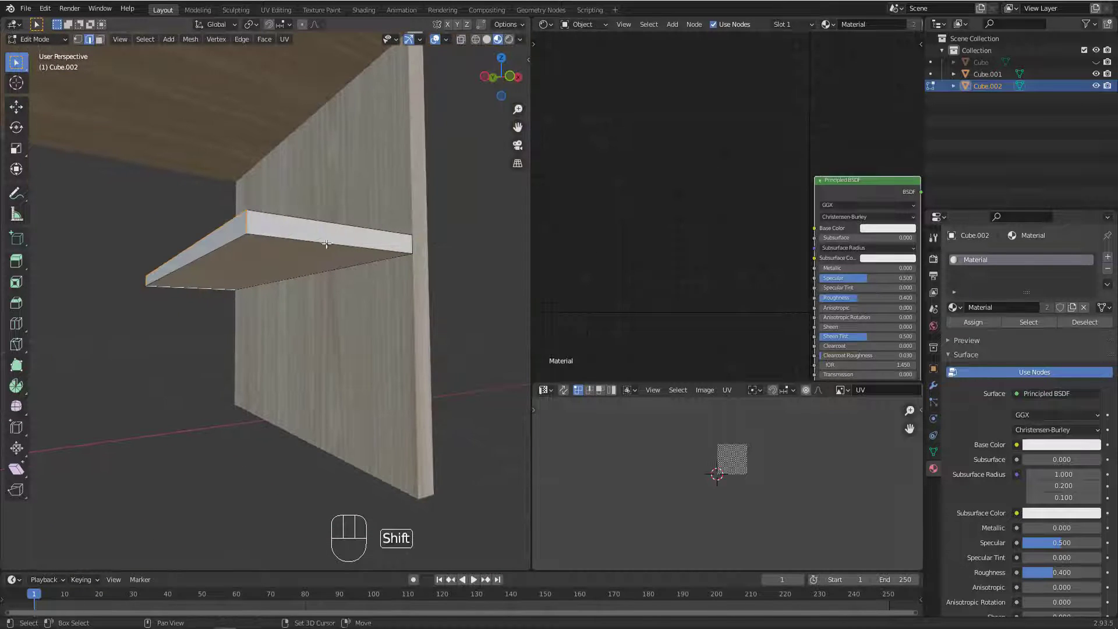
pyautogui.rightClick(358, 245)
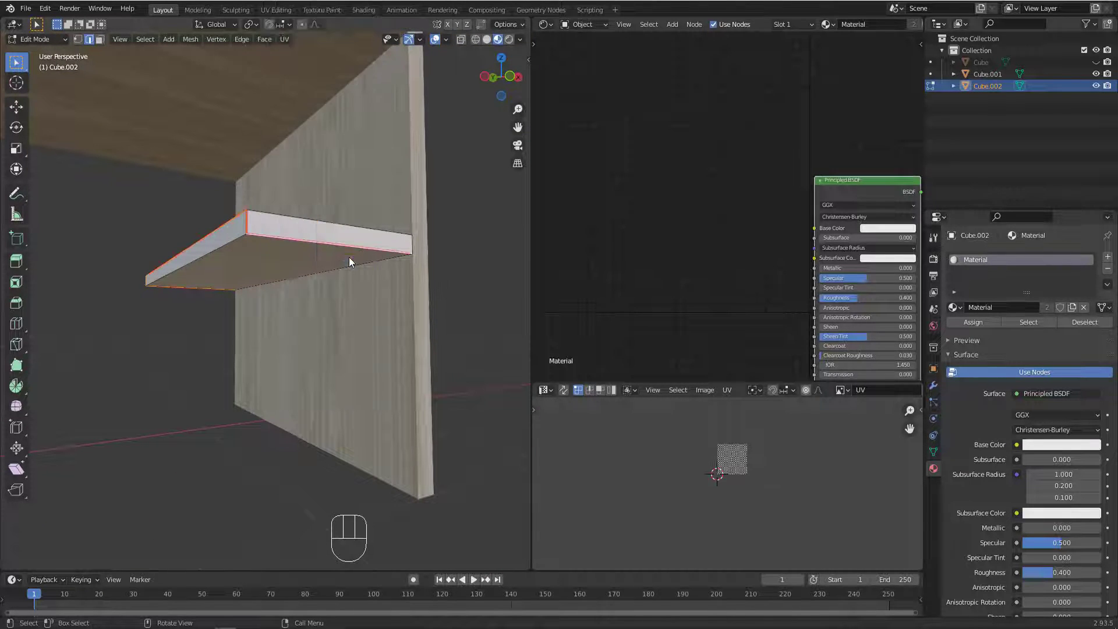
# Select the whole shelf mesh, unwrap it along its seams and return to Object Mode.
pyautogui.press('a')
pyautogui.scroll(4, 718, 466)
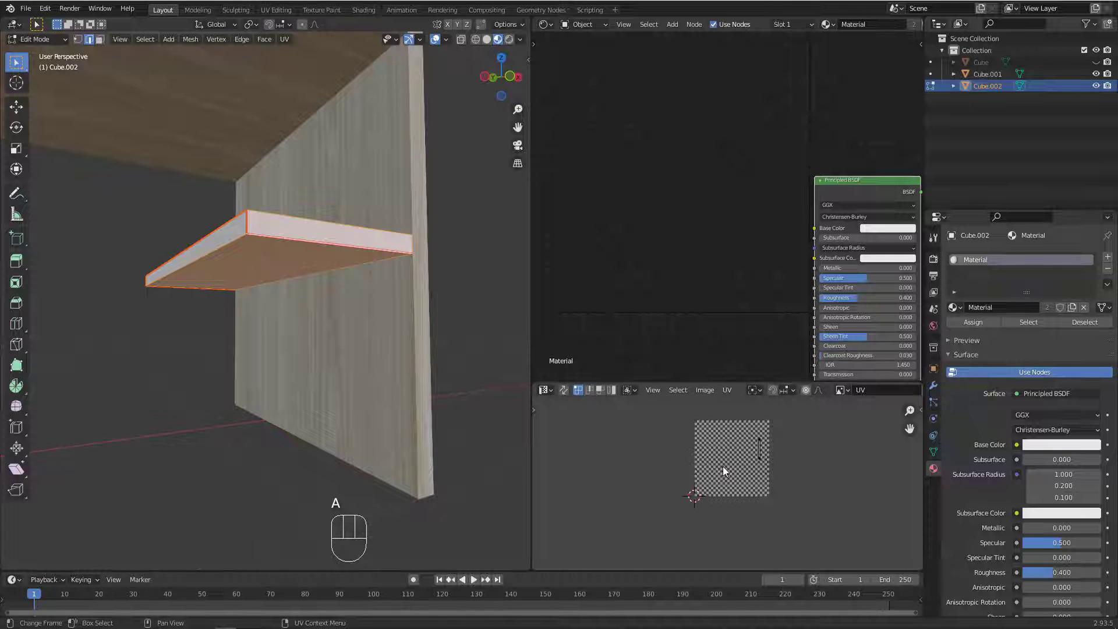
pyautogui.press('u')
pyautogui.press('u')
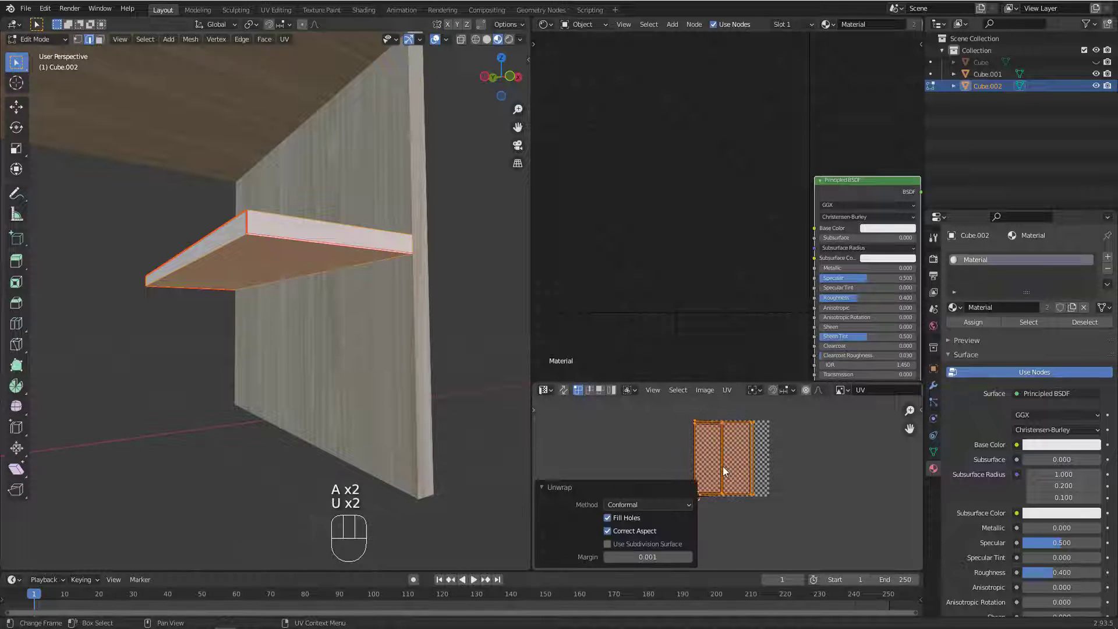
pyautogui.moveTo(317, 287); pyautogui.dragTo(335, 329, button='middle')
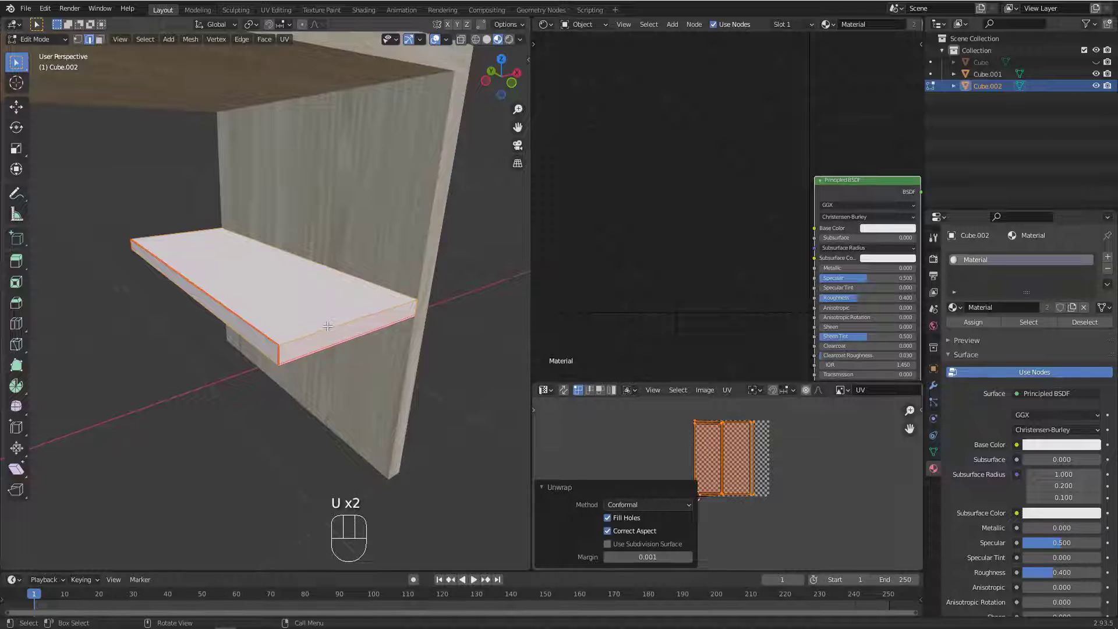
pyautogui.press('Tab')
# Assign the wood material Material.001 to the shelf in place of its current material.
pyautogui.moveTo(743, 250); pyautogui.dragTo(623, 197, button='middle')
pyautogui.scroll(-5, 624, 205)
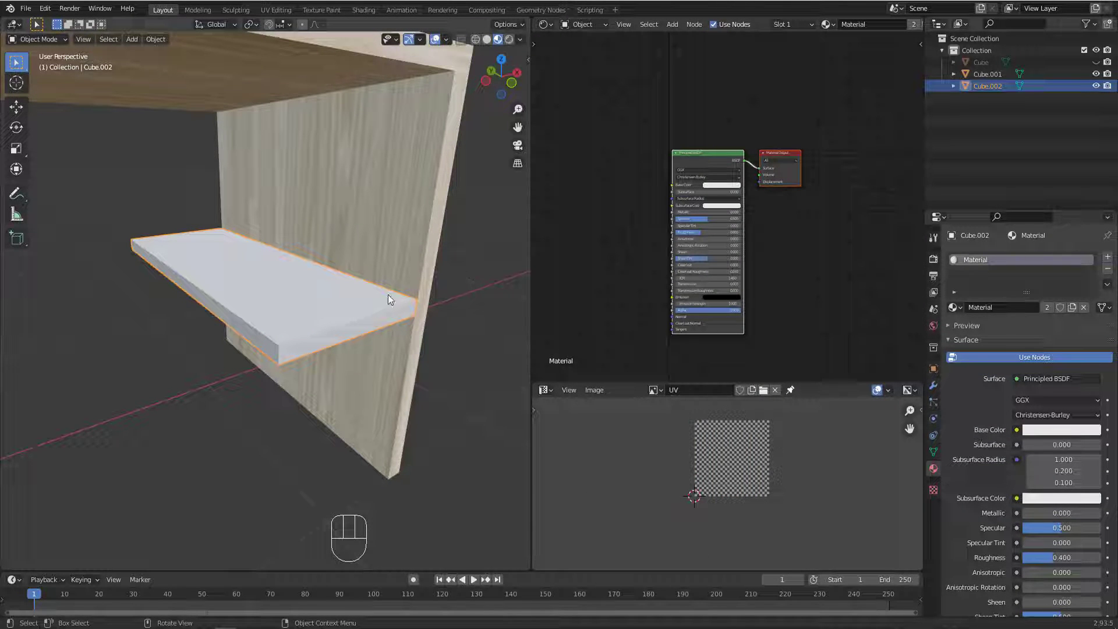
pyautogui.moveTo(837, 25); pyautogui.dragTo(727, 25, button='middle')
pyautogui.click(736, 25)
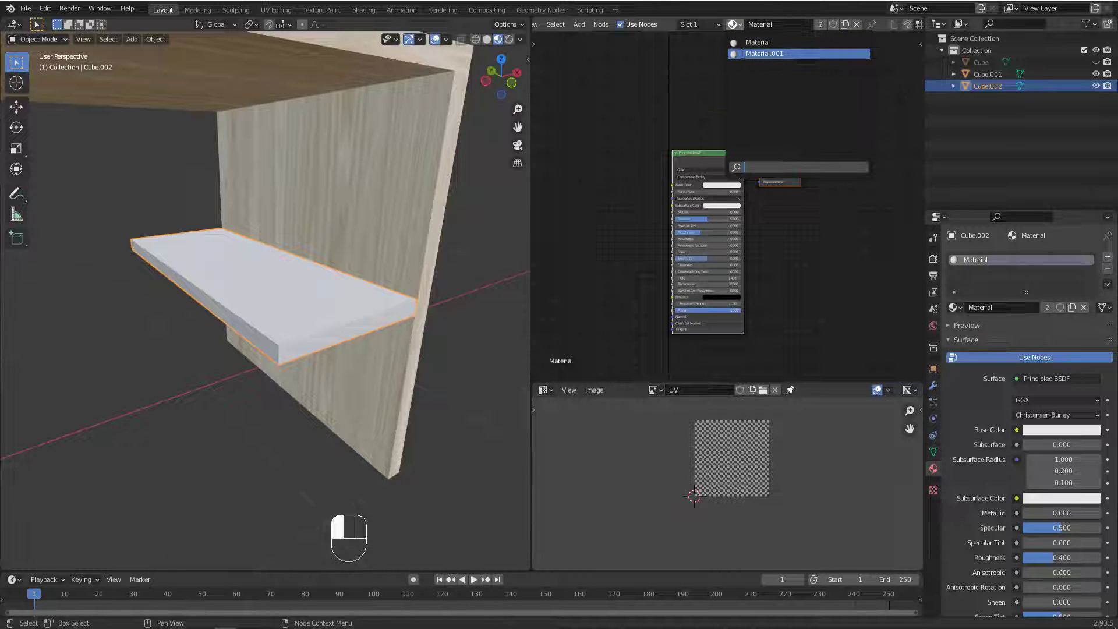
pyautogui.click(765, 53)
# Deselect everything and examine the wood texture over the whole table, including the shelf.
pyautogui.moveTo(344, 313)
pyautogui.mouseDown(button='middle')
pyautogui.moveTo(260, 348)
pyautogui.moveTo(288, 320)
pyautogui.moveTo(350, 310)
pyautogui.moveTo(285, 338)
pyautogui.moveTo(350, 319)
pyautogui.mouseUp(button='middle')
pyautogui.hotkey('shift', 'c')
pyautogui.moveTo(247, 327); pyautogui.dragTo(340, 347, button='middle')
pyautogui.hotkey('alt', 'a')
pyautogui.scroll(2, 257, 362)
pyautogui.moveTo(258, 361); pyautogui.dragTo(240, 340, button='middle')
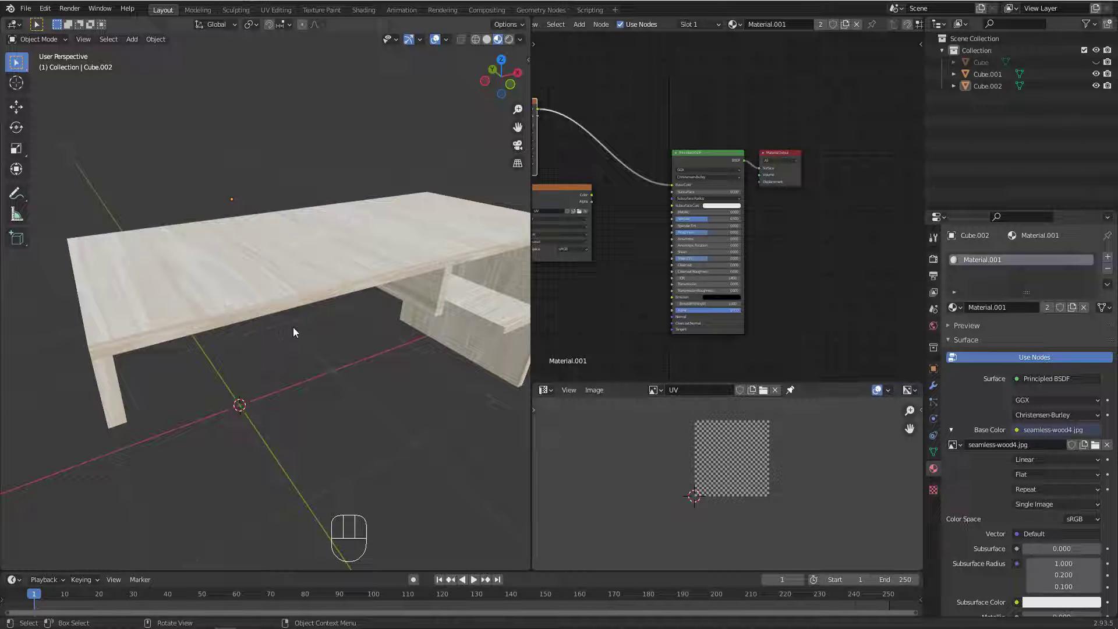
# Reframe the wood material's nodes, enlarge the image editor below them and bring the entire table into view.
pyautogui.moveTo(593, 261); pyautogui.dragTo(662, 217, button='middle')
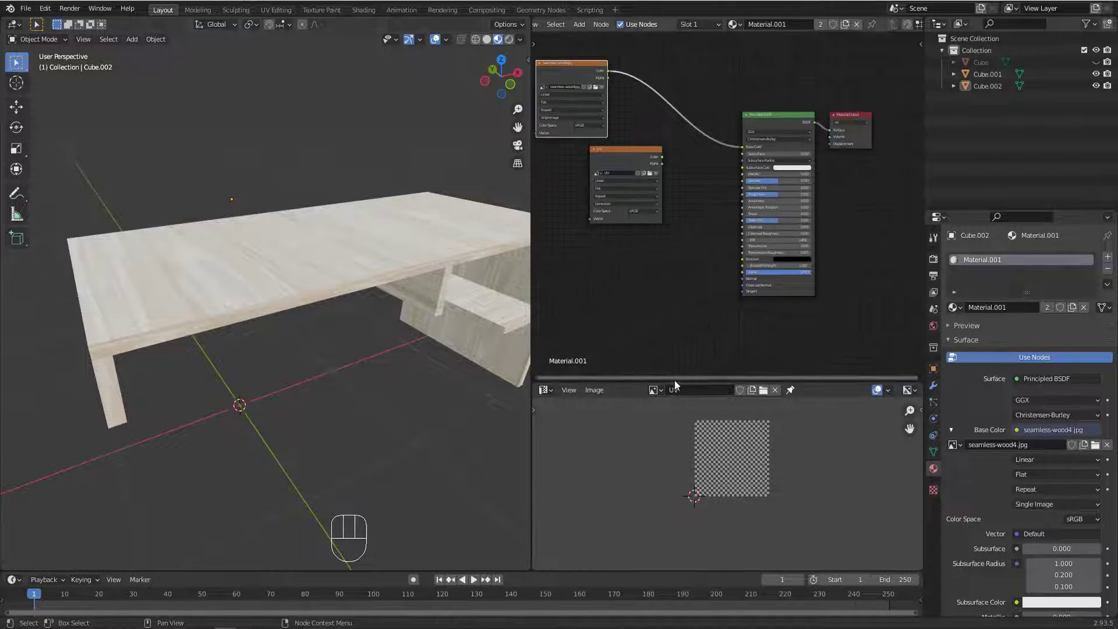
pyautogui.moveTo(630, 379); pyautogui.dragTo(630, 237)
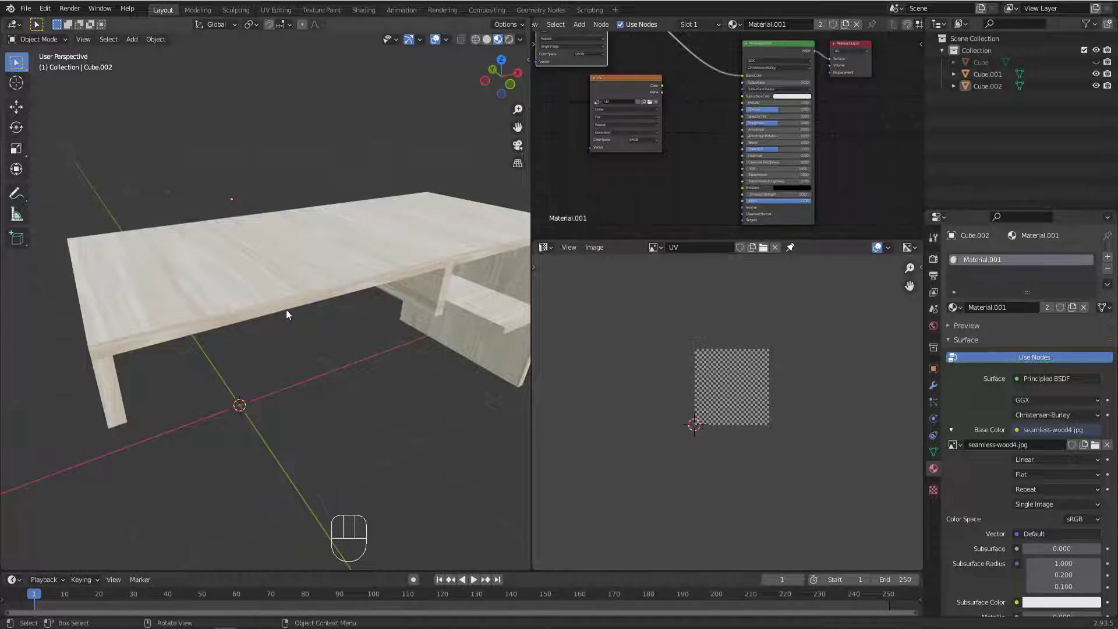
pyautogui.scroll(1, 284, 310)
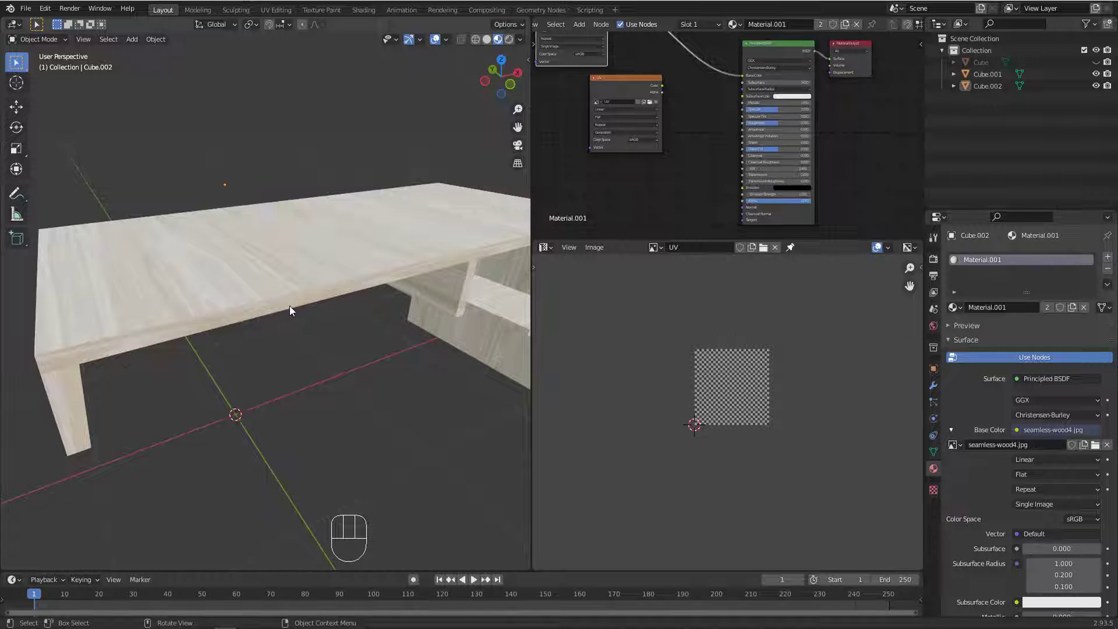
pyautogui.moveTo(290, 285)
pyautogui.mouseDown(button='middle')
pyautogui.moveTo(274, 245)
pyautogui.moveTo(298, 300)
pyautogui.mouseUp(button='middle')
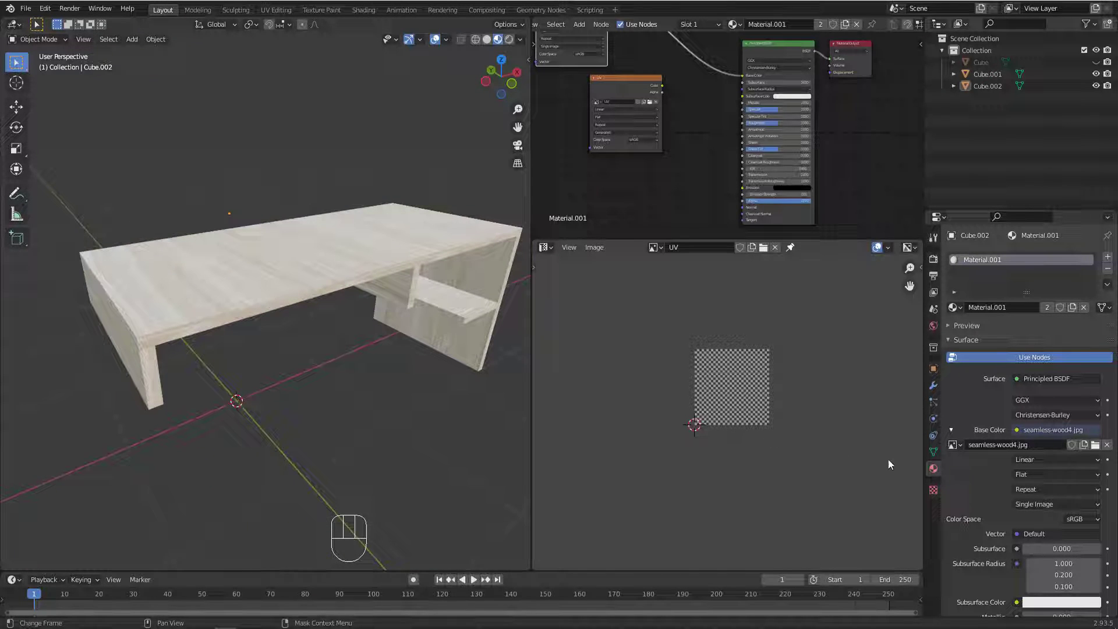
# Delete the UVMap layer from both the shelf mesh and the table frame mesh.
pyautogui.click(934, 451)
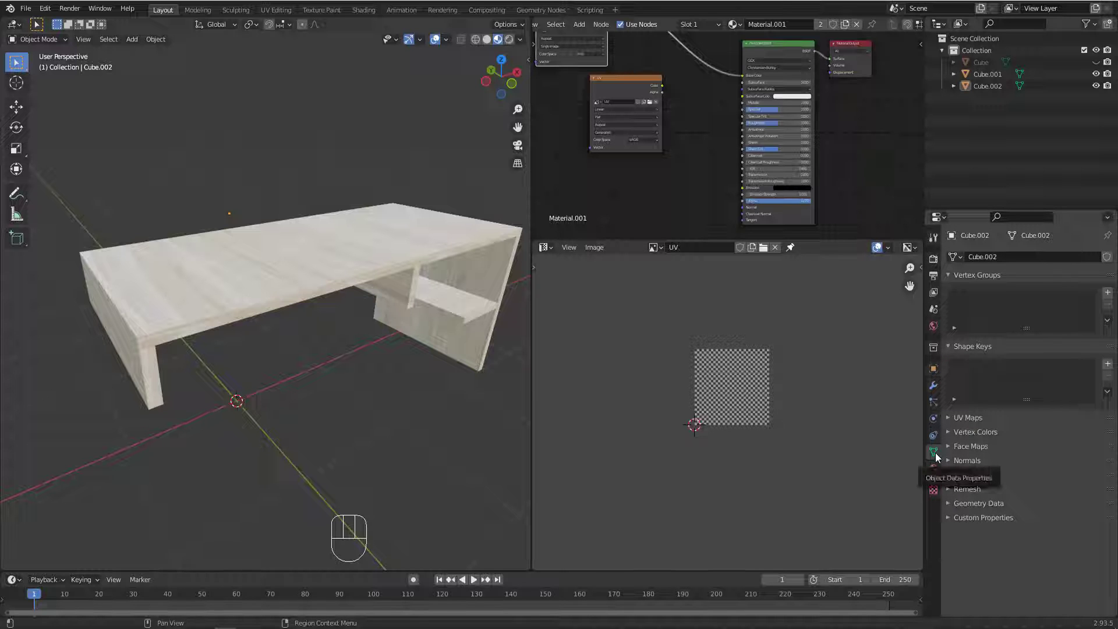
pyautogui.click(948, 419)
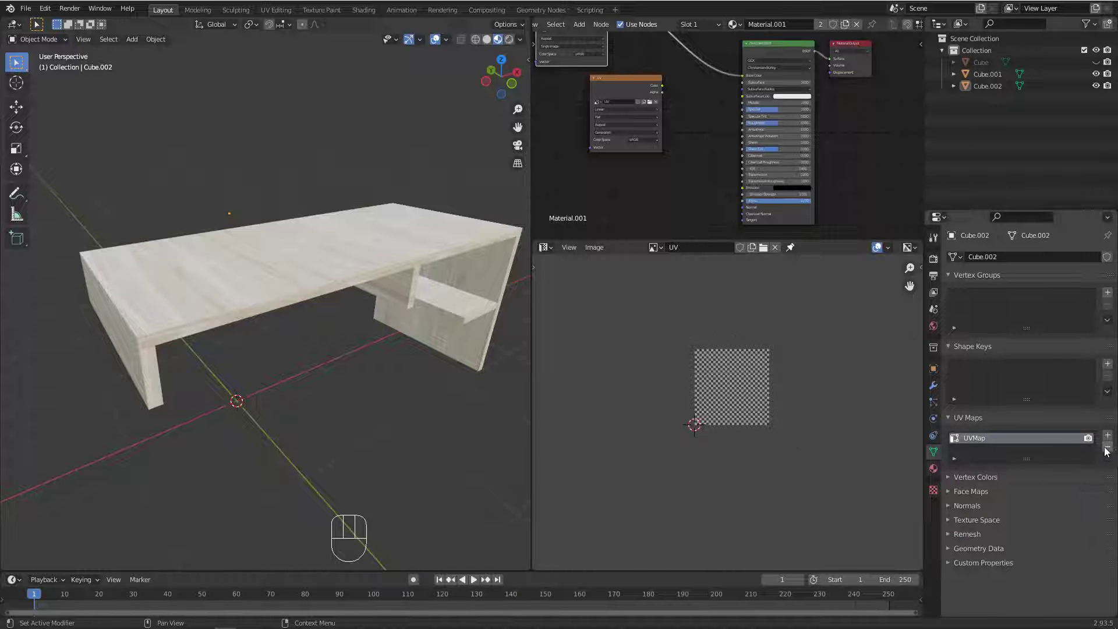
pyautogui.click(332, 253)
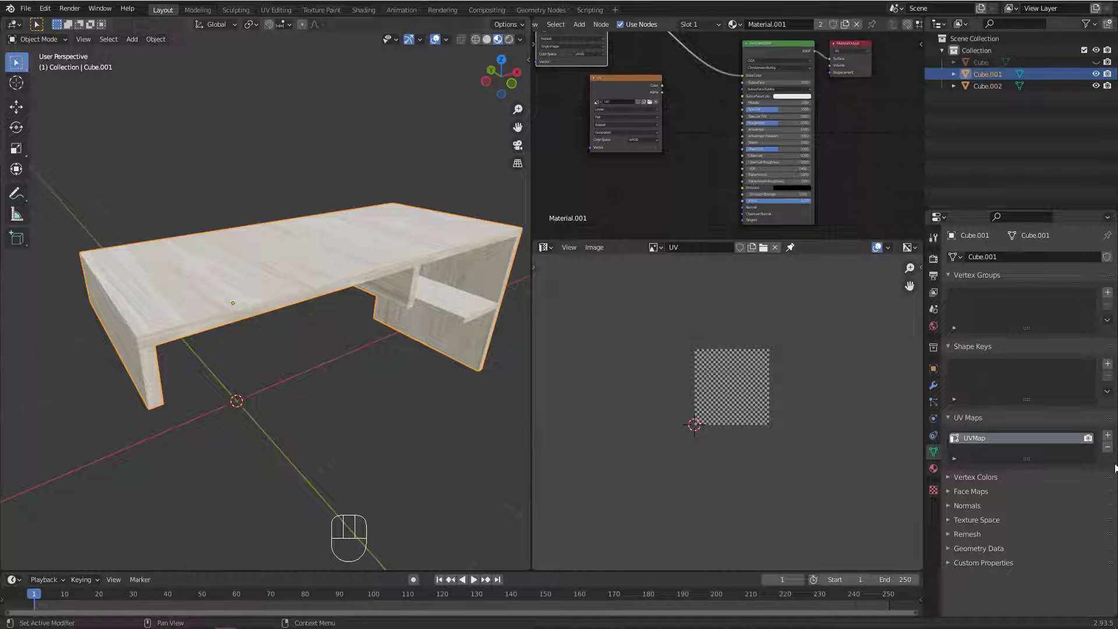
pyautogui.click(1108, 447)
pyautogui.moveTo(327, 266)
pyautogui.mouseDown(button='middle')
pyautogui.moveTo(312, 252)
pyautogui.moveTo(329, 252)
pyautogui.mouseUp(button='middle')
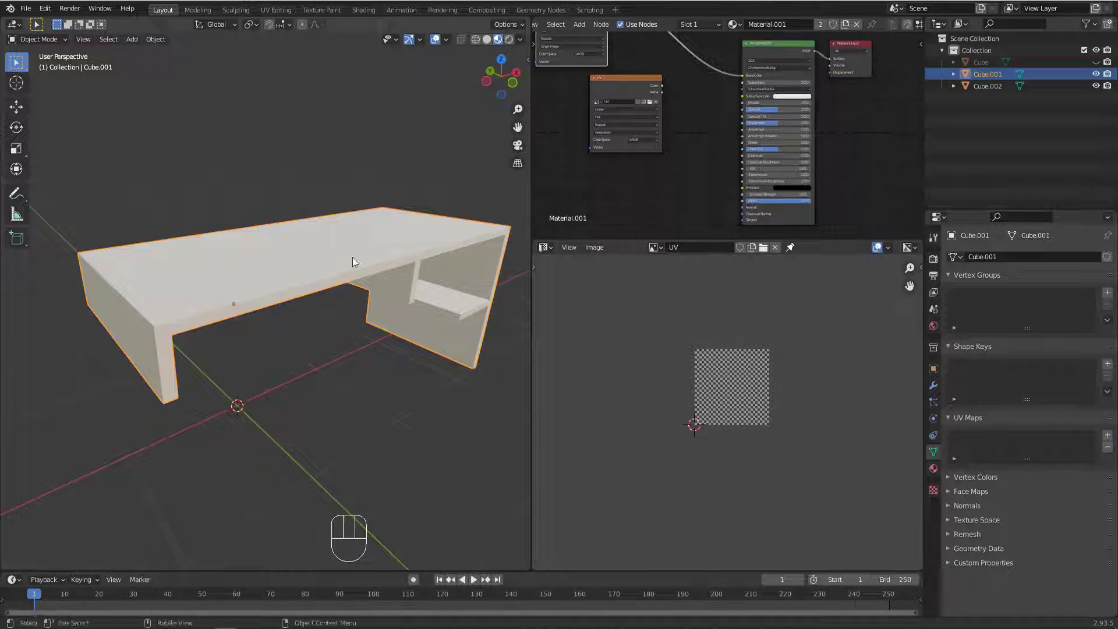
# Unlink the UV grid image from the image editor and frame the empty UV area.
pyautogui.moveTo(763, 293); pyautogui.dragTo(755, 290, button='middle')
pyautogui.click(774, 247)
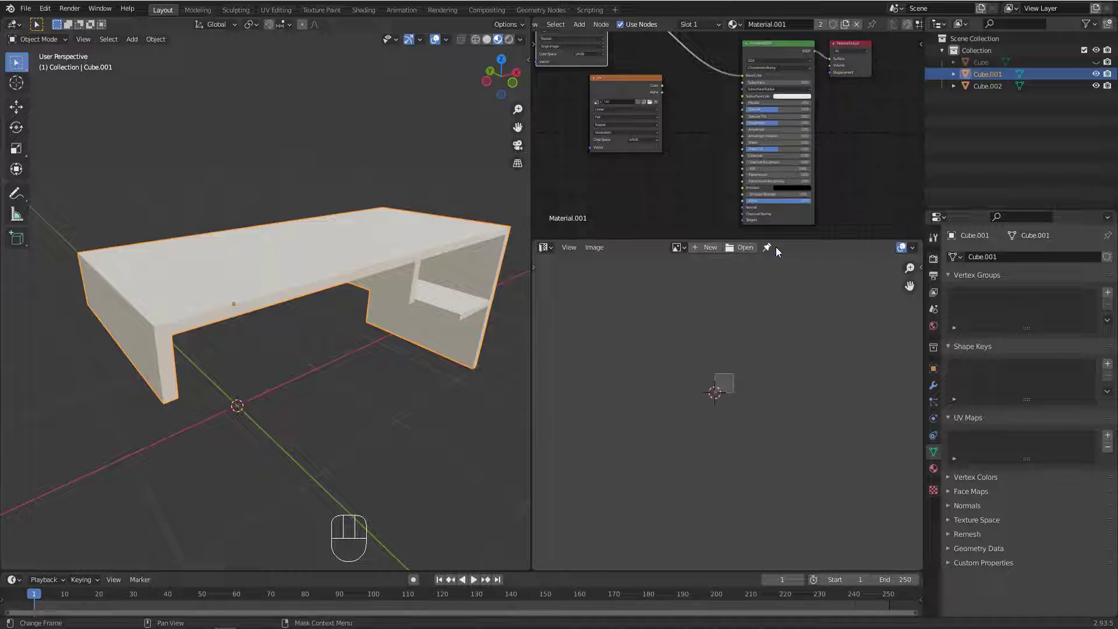
pyautogui.scroll(8, 727, 384)
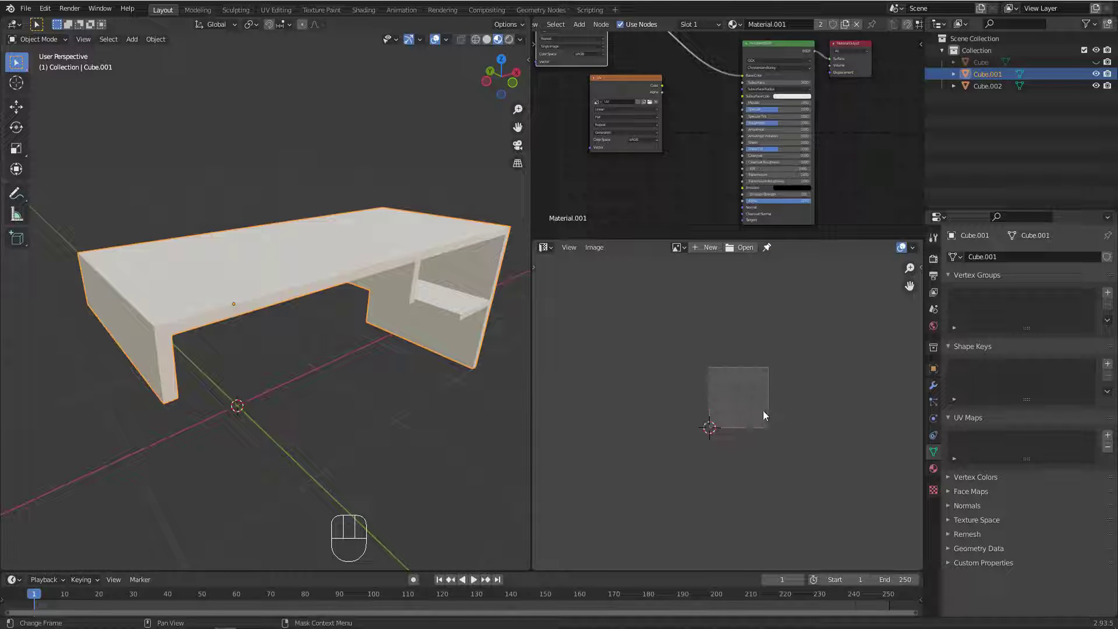
pyautogui.scroll(1, 383, 272)
pyautogui.moveTo(383, 273); pyautogui.dragTo(382, 282, button='middle')
pyautogui.scroll(-1, 382, 281)
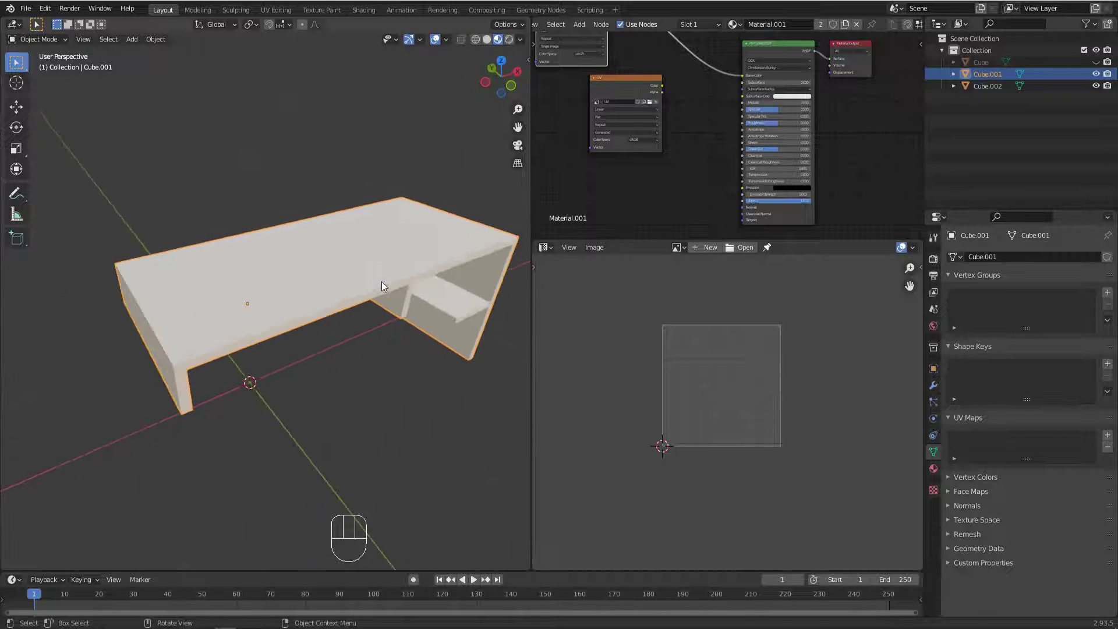
# Enter Edit Mode on the table frame, select the whole mesh and clear all its seams.
pyautogui.press('Tab')
pyautogui.press('a')
pyautogui.moveTo(315, 325)
pyautogui.mouseDown(button='middle')
pyautogui.moveTo(318, 273)
pyautogui.moveTo(321, 304)
pyautogui.mouseUp(button='middle')
pyautogui.rightClick(371, 279)
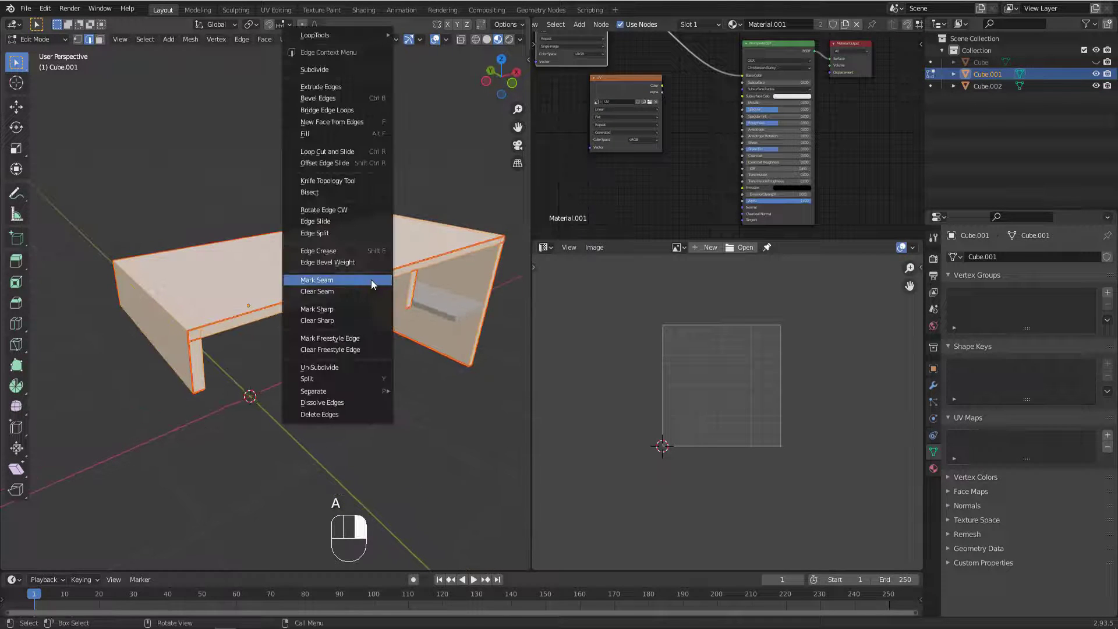
pyautogui.click(338, 291)
pyautogui.moveTo(178, 320)
pyautogui.mouseDown(button='middle')
pyautogui.moveTo(202, 307)
pyautogui.moveTo(174, 324)
pyautogui.mouseUp(button='middle')
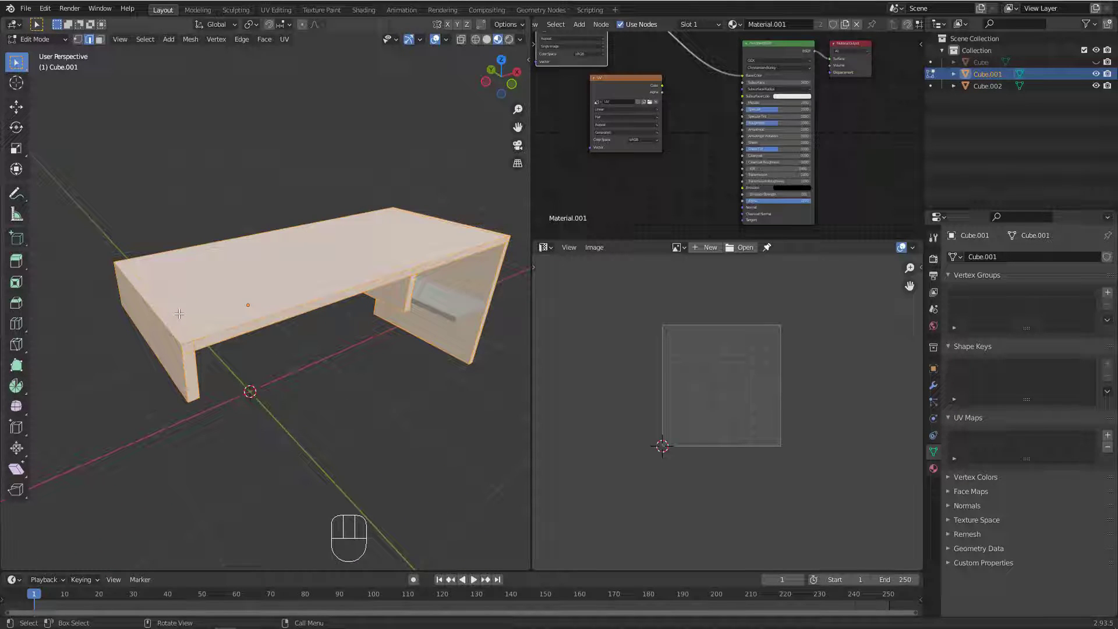
# Widen the 3D viewport and bring the whole table frame into view from an angle.
pyautogui.click(285, 39)
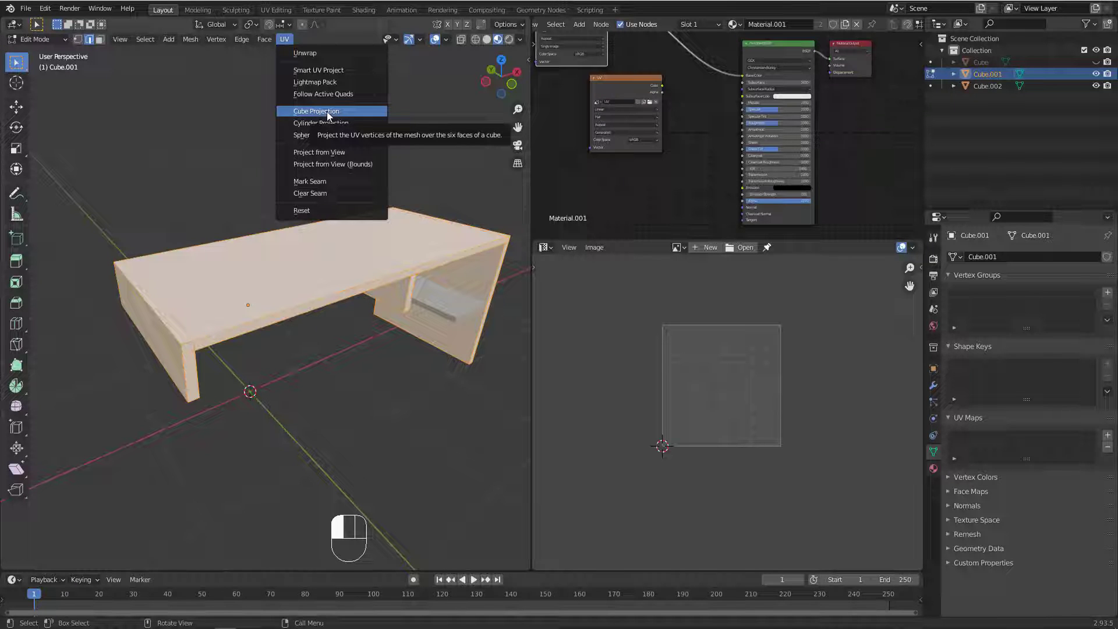
pyautogui.moveTo(531, 345); pyautogui.dragTo(654, 347)
pyautogui.scroll(-2, 352, 324)
pyautogui.moveTo(355, 324); pyautogui.dragTo(386, 317, button='middle')
pyautogui.moveTo(313, 293); pyautogui.dragTo(393, 301, button='middle')
pyautogui.moveTo(467, 275); pyautogui.dragTo(409, 265, button='middle')
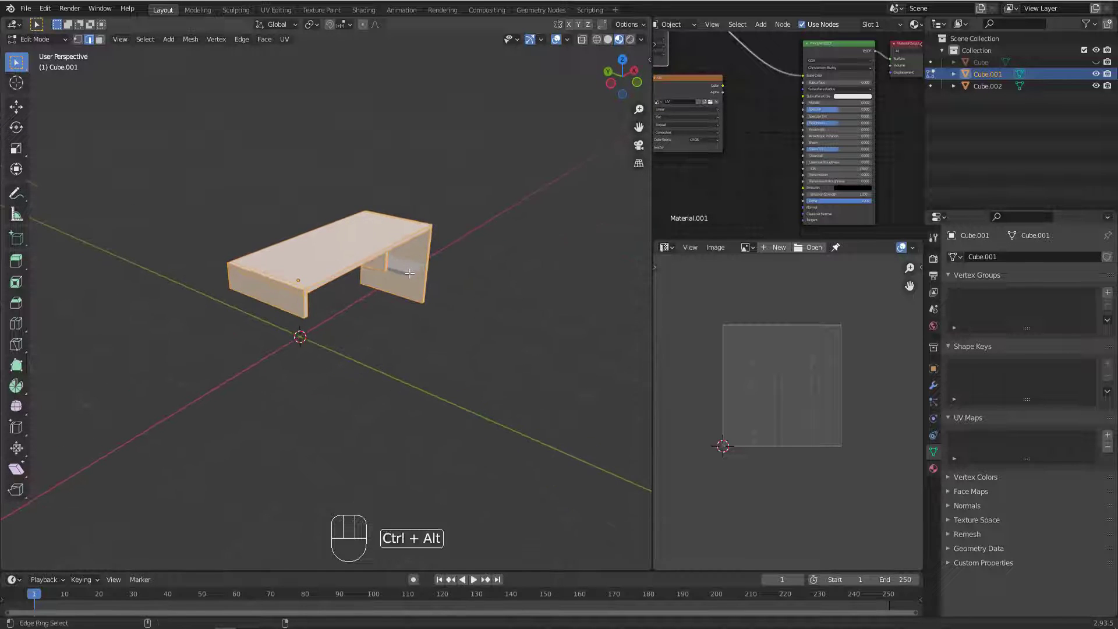
pyautogui.moveTo(326, 119)
pyautogui.mouseDown()
pyautogui.moveTo(481, 132)
pyautogui.moveTo(319, 197)
pyautogui.moveTo(251, 197)
pyautogui.moveTo(158, 167)
pyautogui.moveTo(457, 141)
pyautogui.moveTo(487, 185)
pyautogui.moveTo(483, 353)
pyautogui.mouseUp()
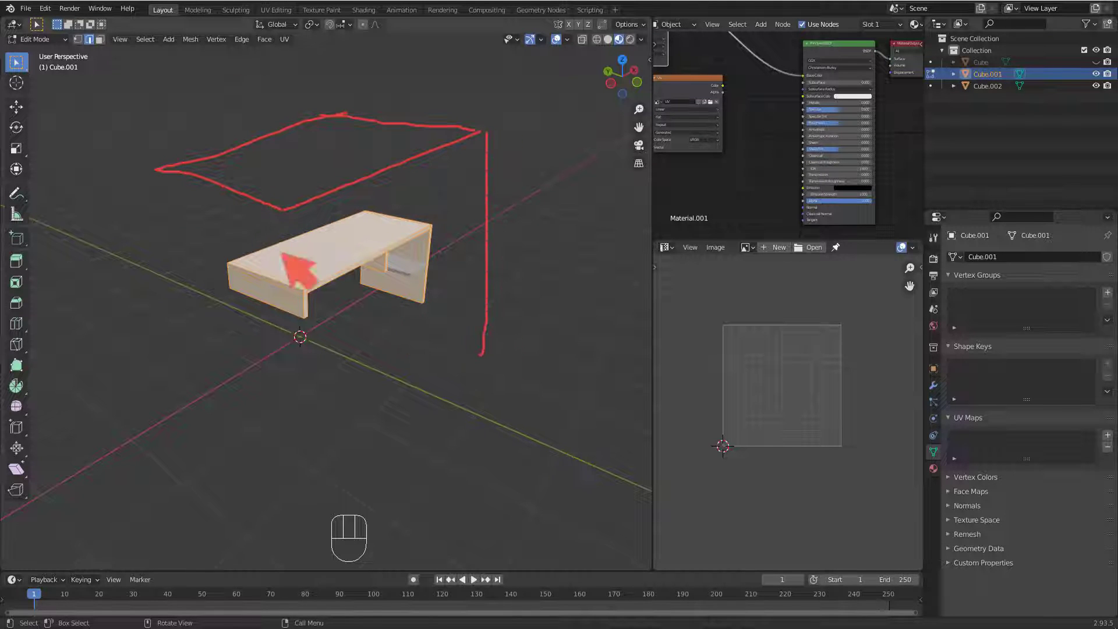
pyautogui.moveTo(282, 194); pyautogui.dragTo(299, 414)
pyautogui.moveTo(490, 344); pyautogui.dragTo(304, 473)
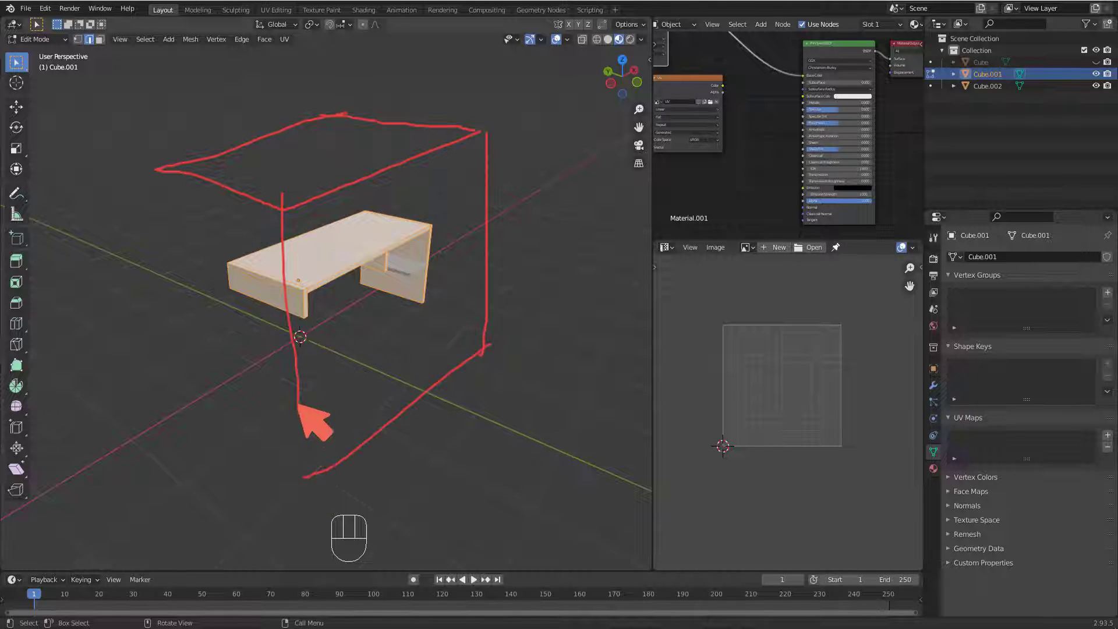
pyautogui.moveTo(299, 410)
pyautogui.mouseDown()
pyautogui.moveTo(300, 470)
pyautogui.moveTo(158, 395)
pyautogui.mouseUp()
pyautogui.moveTo(155, 165); pyautogui.dragTo(141, 389)
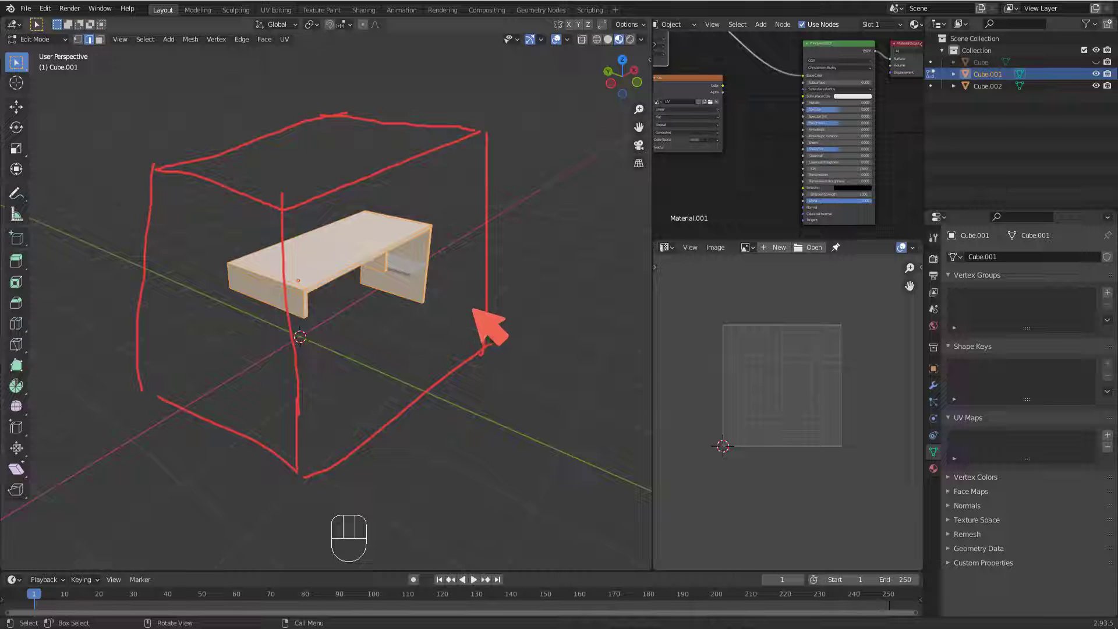
pyautogui.moveTo(473, 309)
pyautogui.mouseDown()
pyautogui.moveTo(407, 297)
pyautogui.moveTo(415, 307)
pyautogui.mouseUp()
pyautogui.moveTo(180, 350); pyautogui.dragTo(231, 332)
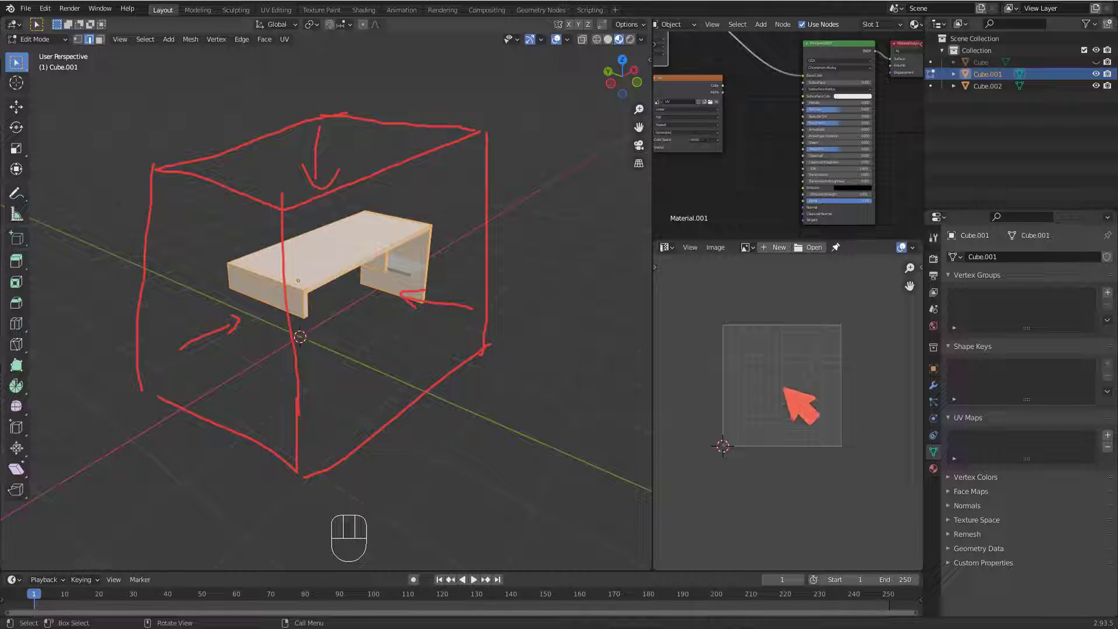
pyautogui.moveTo(749, 319); pyautogui.dragTo(770, 397)
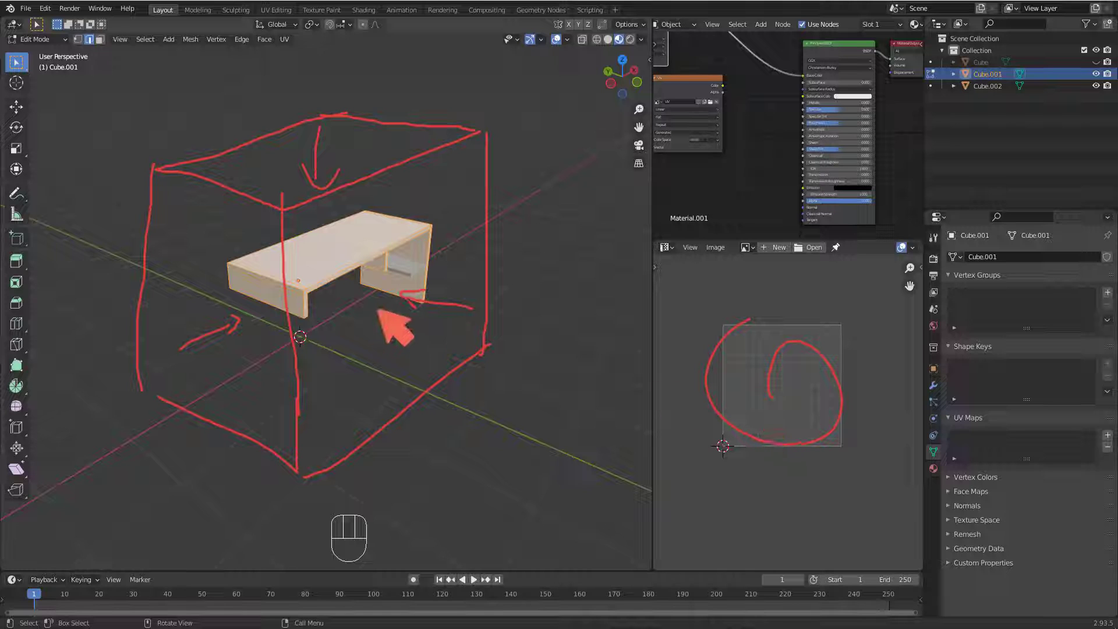
pyautogui.press('Escape')
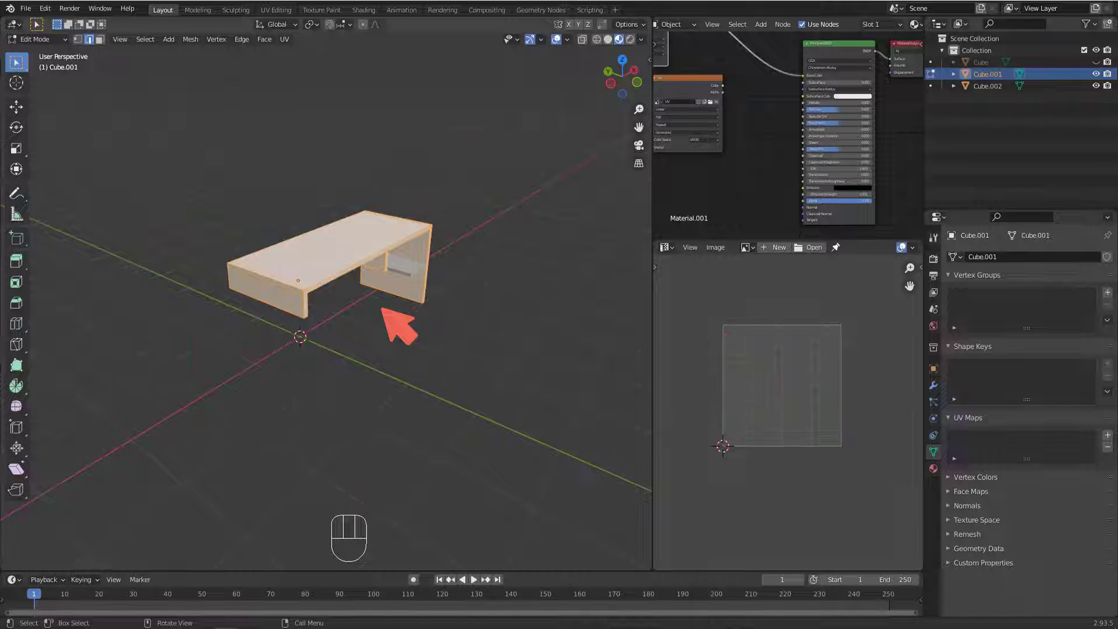
# Unwrap the whole table frame mesh with Cube Projection and frame the resulting UV layout.
pyautogui.click(284, 39)
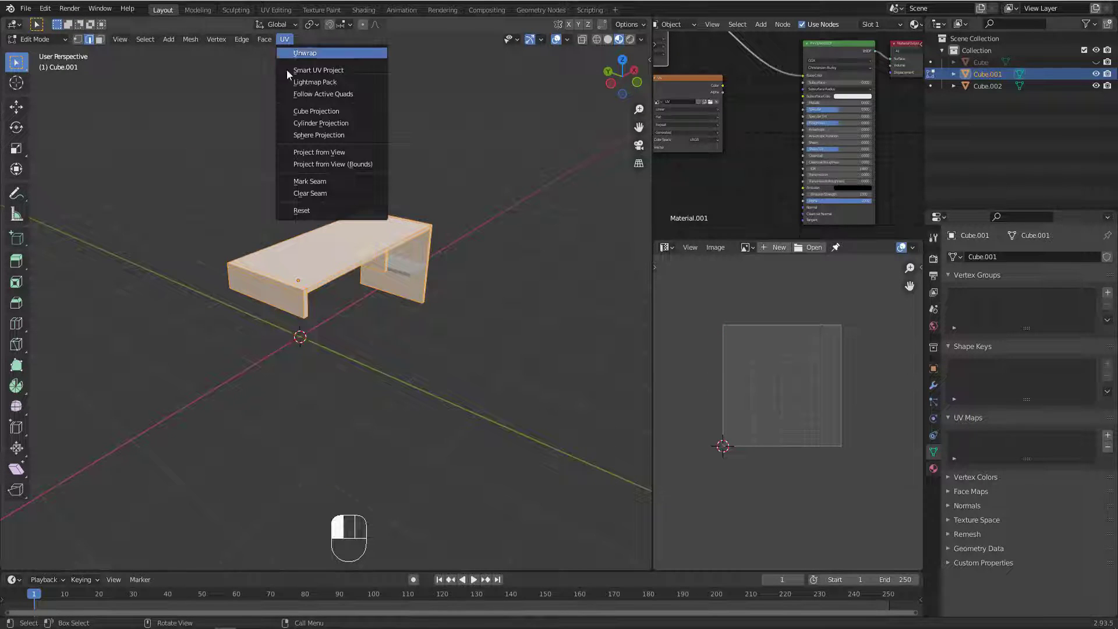
pyautogui.click(307, 111)
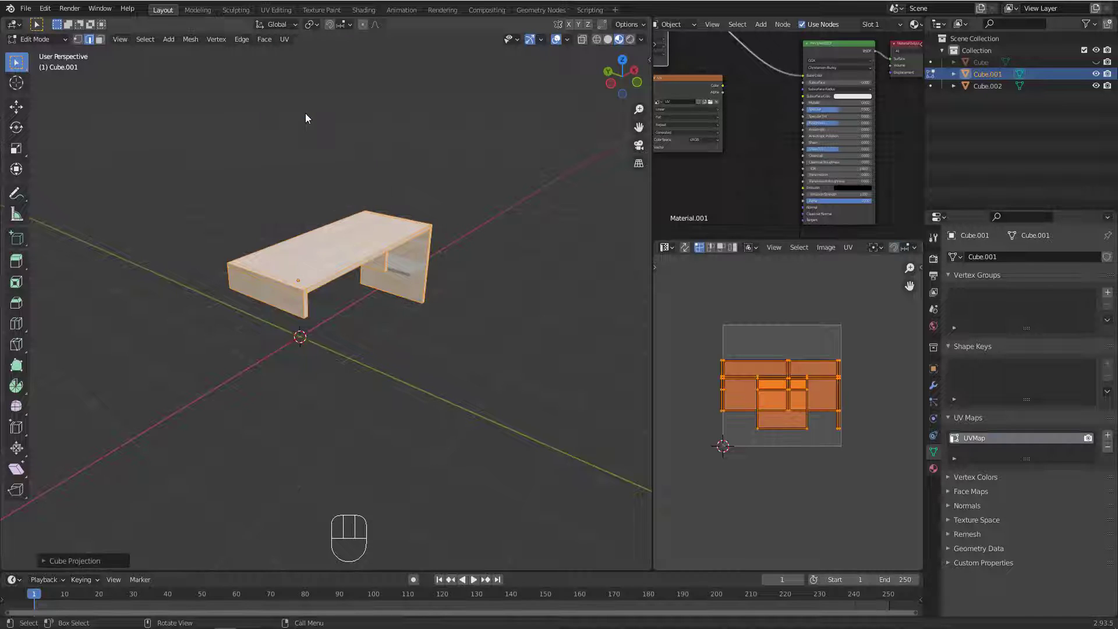
pyautogui.scroll(4, 784, 404)
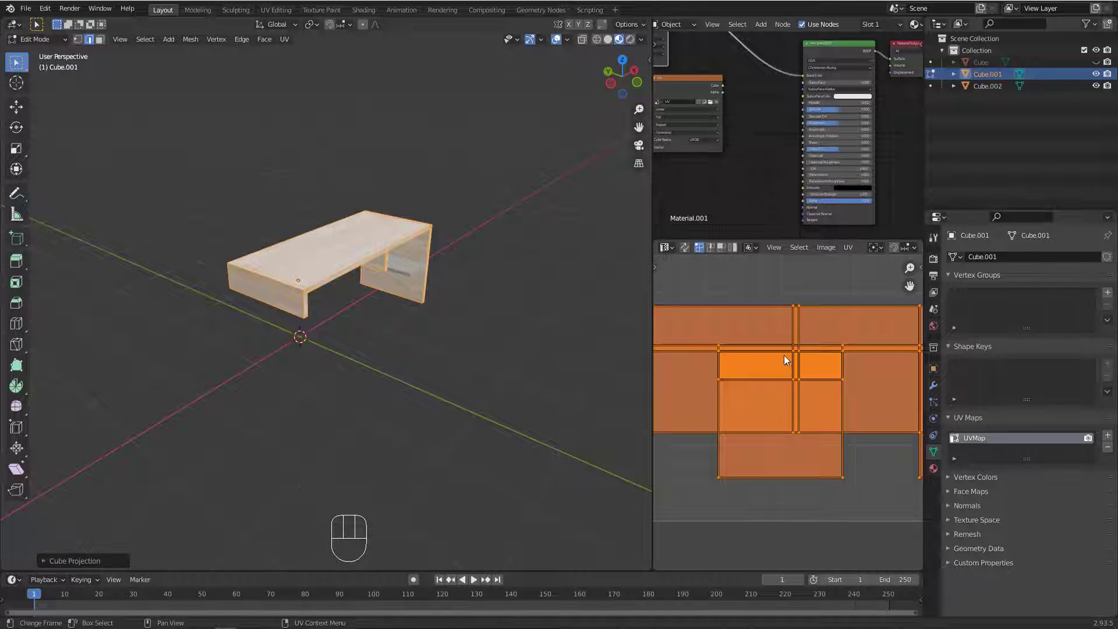
pyautogui.scroll(-3, 783, 357)
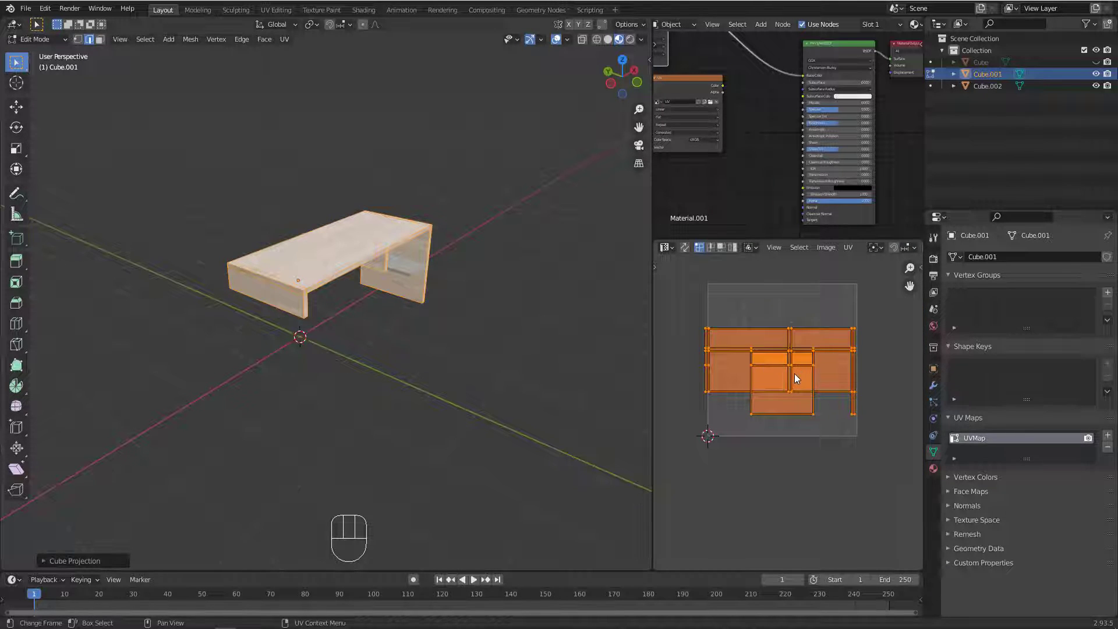
# Widen the UV editor and display seamless-wood4.jpg behind the frame's UV layout.
pyautogui.moveTo(652, 398); pyautogui.dragTo(506, 387)
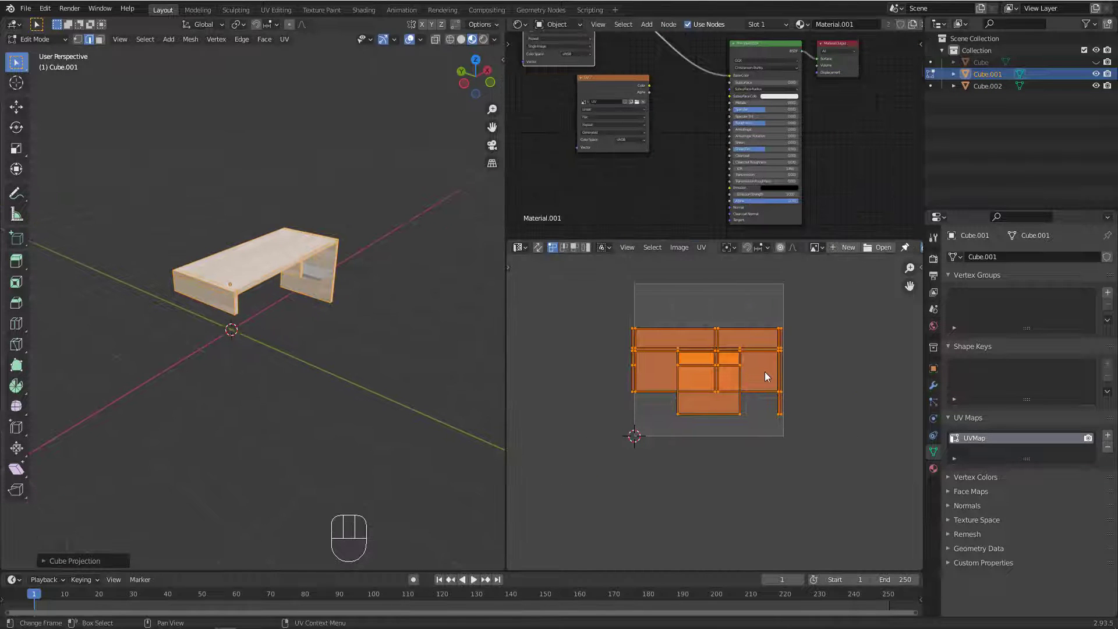
pyautogui.scroll(3, 764, 372)
pyautogui.moveTo(680, 379); pyautogui.dragTo(709, 358, button='middle')
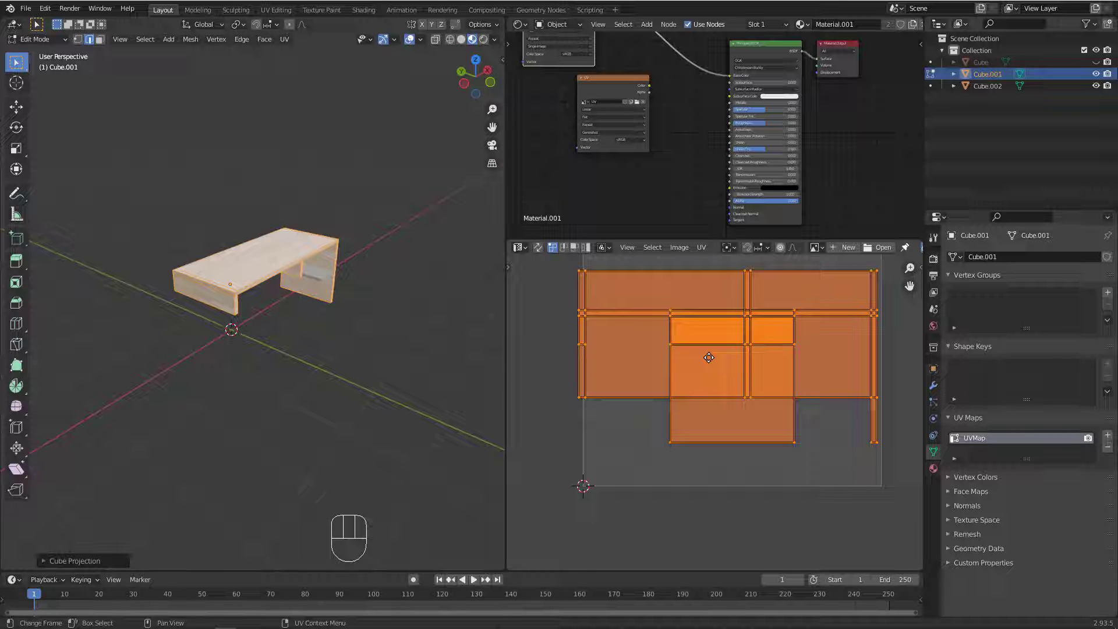
pyautogui.press('Escape')
pyautogui.click(822, 247)
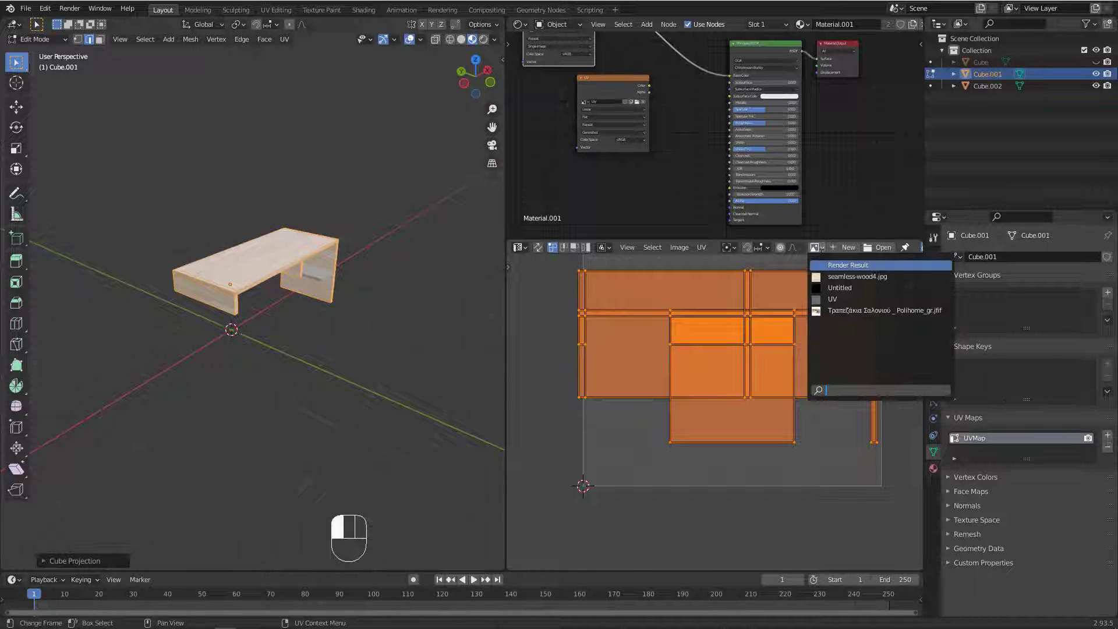
pyautogui.click(815, 277)
pyautogui.scroll(-5, 687, 374)
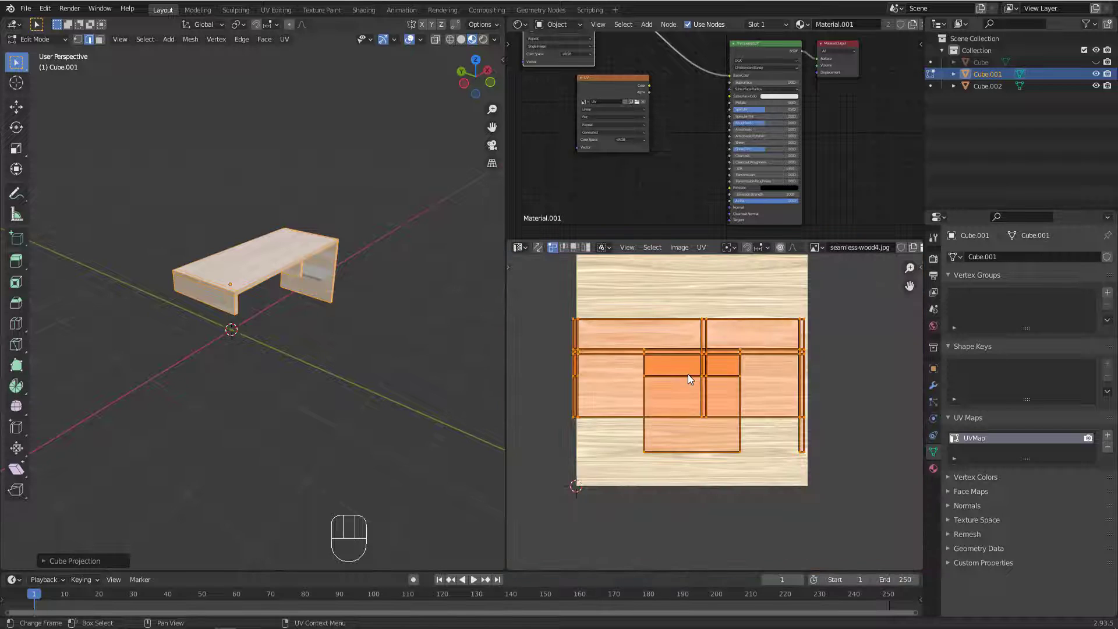
# Switch UV selection to islands and move the two overlapping square islands clear of the wood image, one above the other.
pyautogui.moveTo(244, 225); pyautogui.dragTo(220, 285, button='middle')
pyautogui.scroll(5, 227, 315)
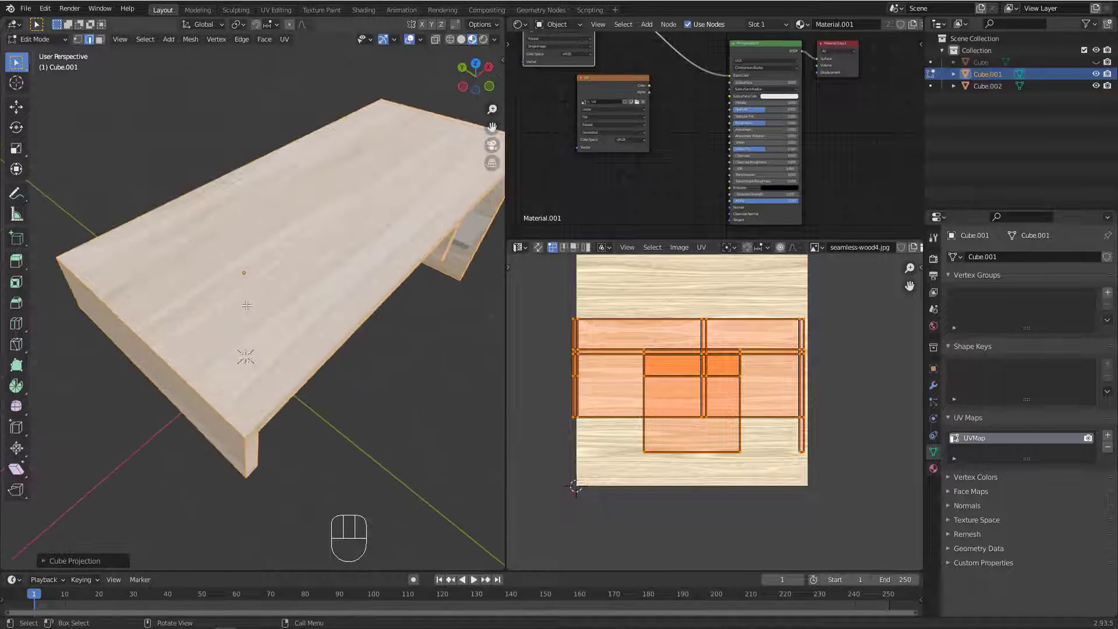
pyautogui.moveTo(245, 356); pyautogui.dragTo(240, 260, button='middle')
pyautogui.scroll(3, 212, 222)
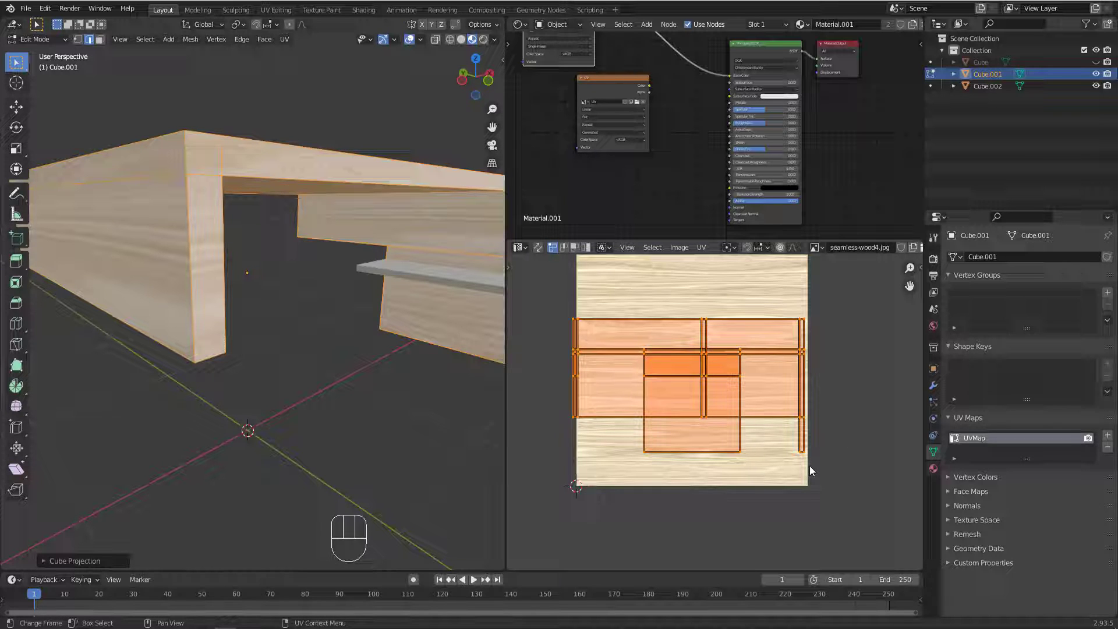
pyautogui.click(587, 248)
pyautogui.click(694, 448)
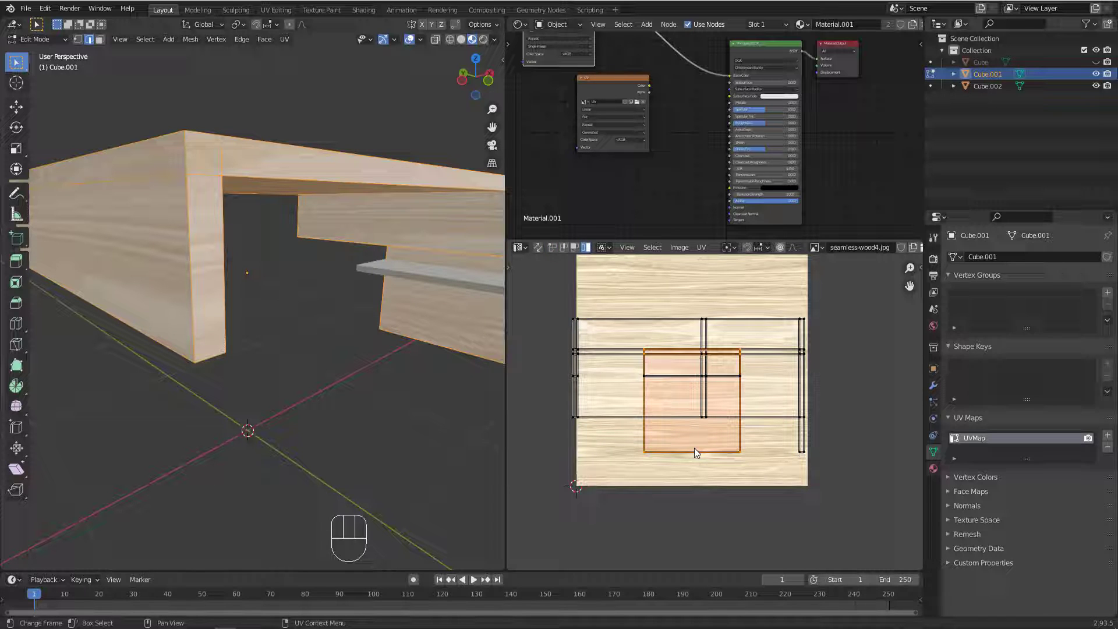
pyautogui.press('g')
pyautogui.click(693, 449)
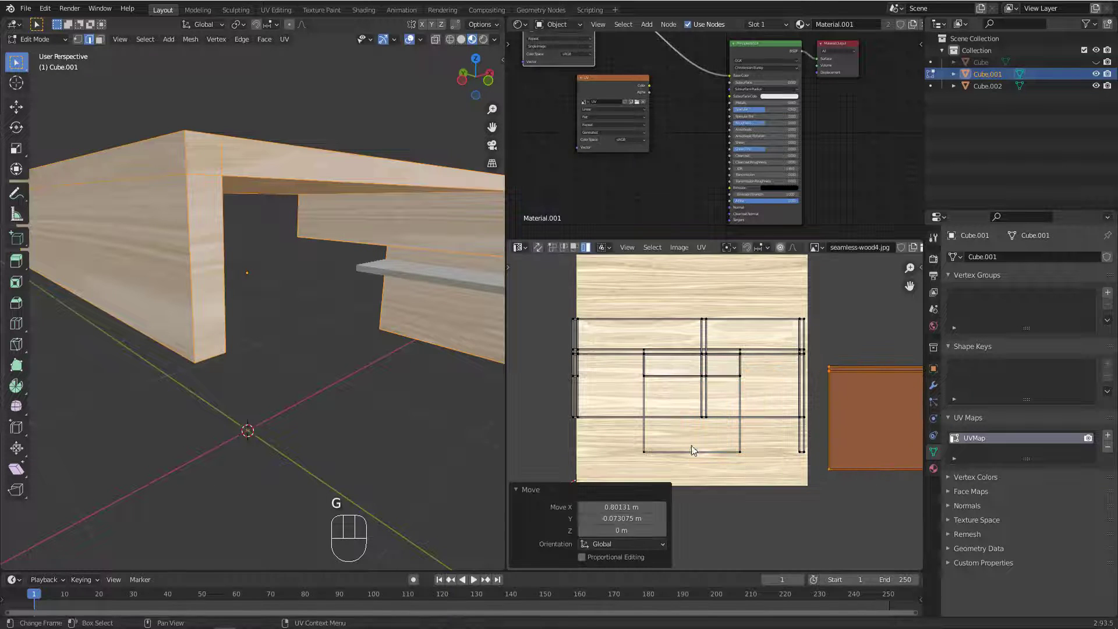
pyautogui.press('g')
pyautogui.click(710, 361)
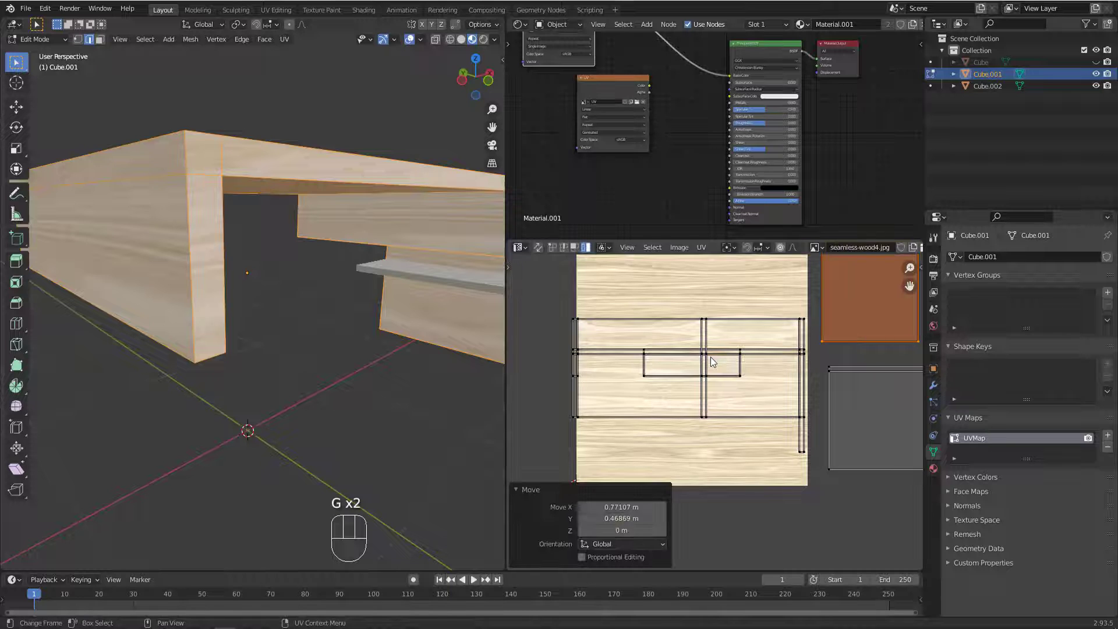
# Pull the overlapping narrow UV islands apart, spreading them over the upper part of the wood image and beyond its edges.
pyautogui.click(710, 357)
pyautogui.press('g')
pyautogui.click(725, 289)
pyautogui.click(708, 367)
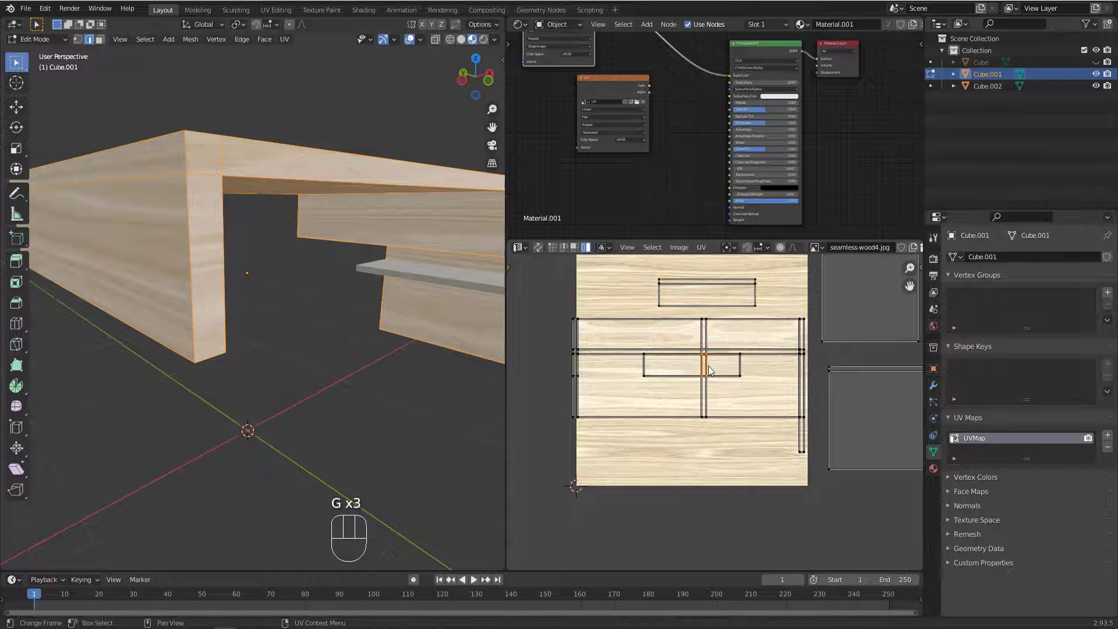
pyautogui.click(710, 367)
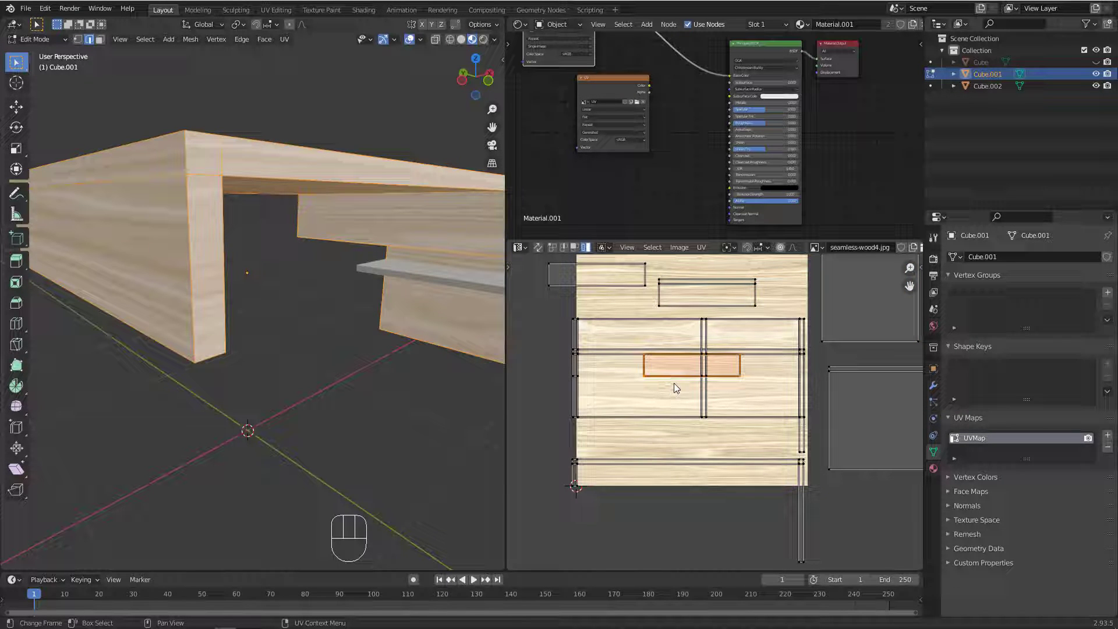
pyautogui.press('g')
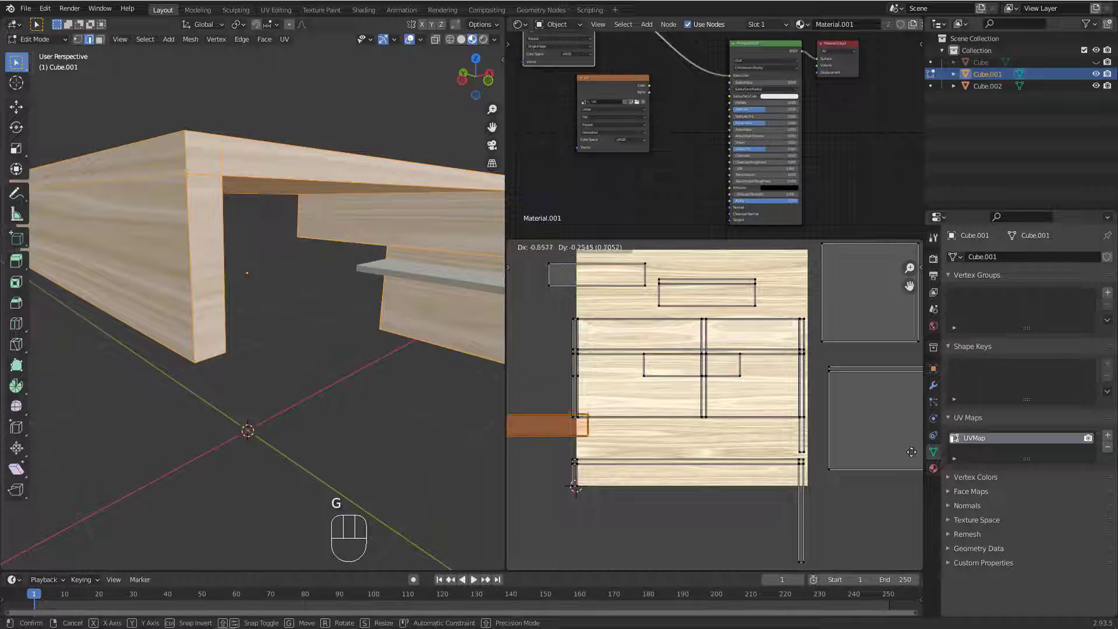
pyautogui.click(912, 456)
pyautogui.click(656, 372)
pyautogui.press('g')
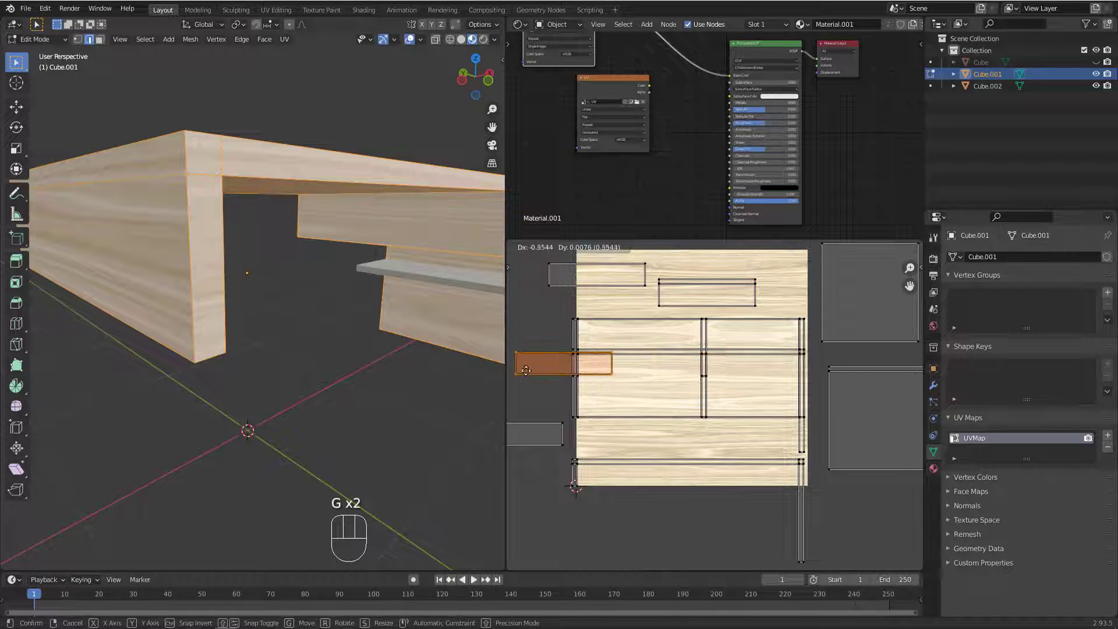
pyautogui.click(877, 366)
pyautogui.scroll(-6, 657, 342)
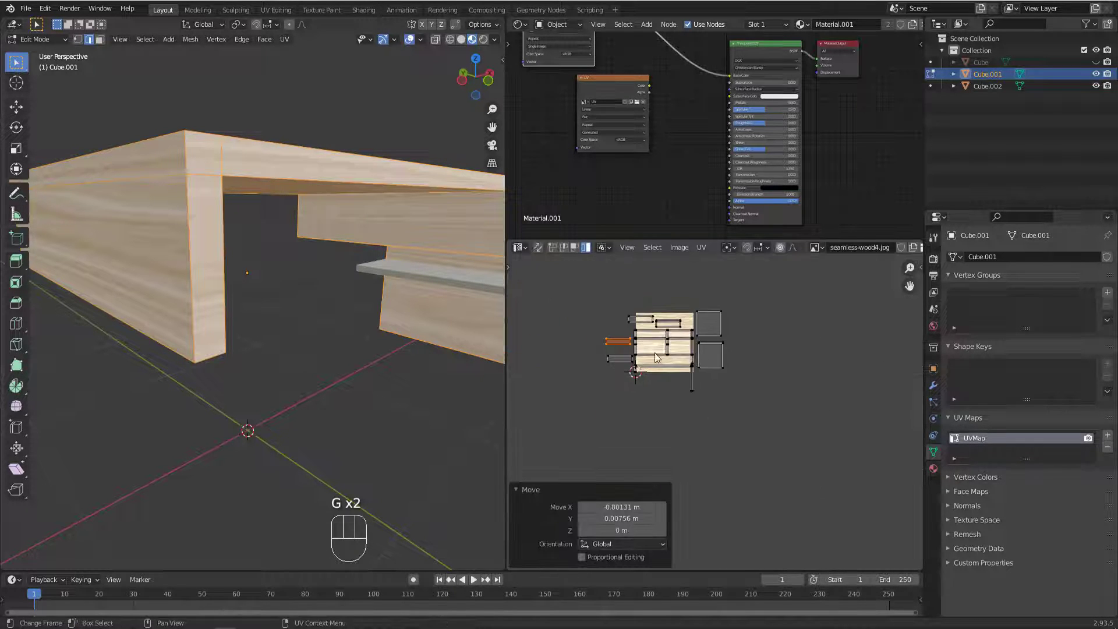
# Undo all the manual UV island moves, restoring the overlapping Cube Projection layout on the wood image.
pyautogui.hotkey('ctrl', 'z')
pyautogui.hotkey('ctrl', 'z')
pyautogui.hotkey('ctrl', 'z')
pyautogui.hotkey('ctrl', 'z')
pyautogui.hotkey('ctrl', 'z')
pyautogui.hotkey('ctrl', 'z')
pyautogui.hotkey('ctrl', 'z')
pyautogui.hotkey('ctrl', 'z')
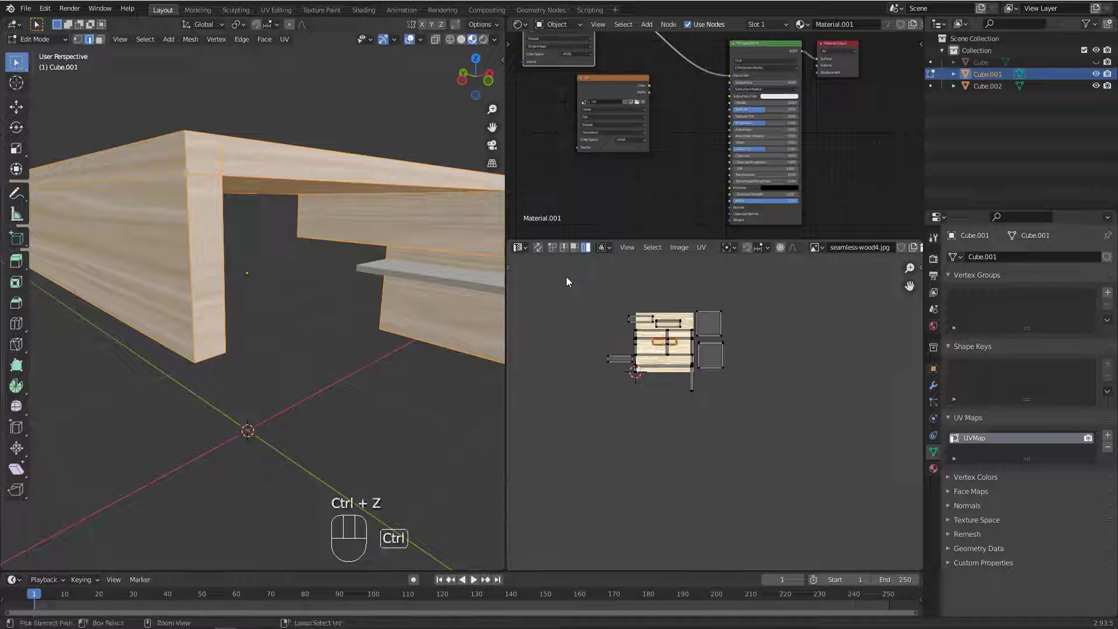
pyautogui.hotkey('ctrl', 'z')
pyautogui.hotkey('ctrl', 'z')
pyautogui.hotkey('ctrl', 'z')
pyautogui.hotkey('ctrl', 'z')
pyautogui.hotkey('ctrl', 'z')
pyautogui.hotkey('ctrl', 'z')
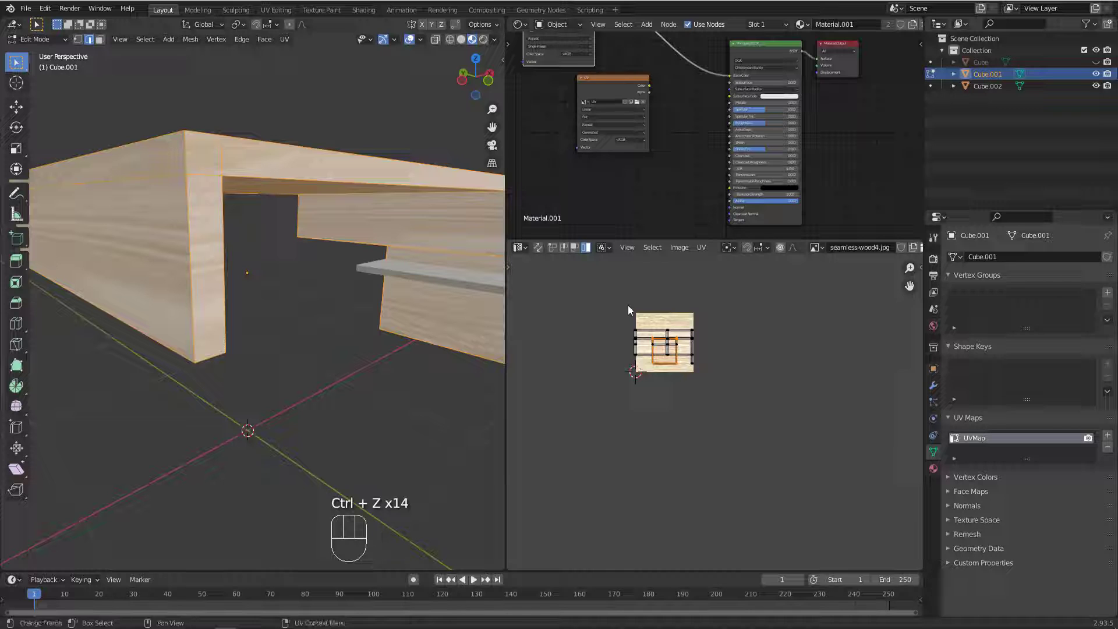
# Select all of the frame's UV islands and arrange them without overlap using Pack Islands.
pyautogui.moveTo(579, 284); pyautogui.dragTo(693, 366)
pyautogui.scroll(5, 670, 337)
pyautogui.moveTo(683, 370); pyautogui.dragTo(707, 414, button='middle')
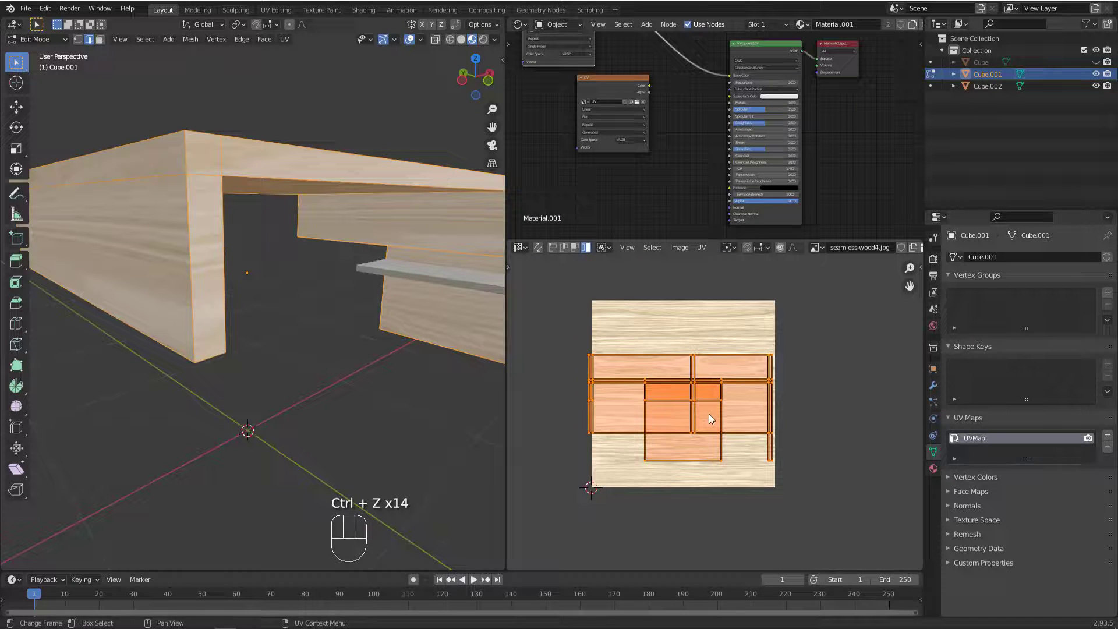
pyautogui.click(701, 247)
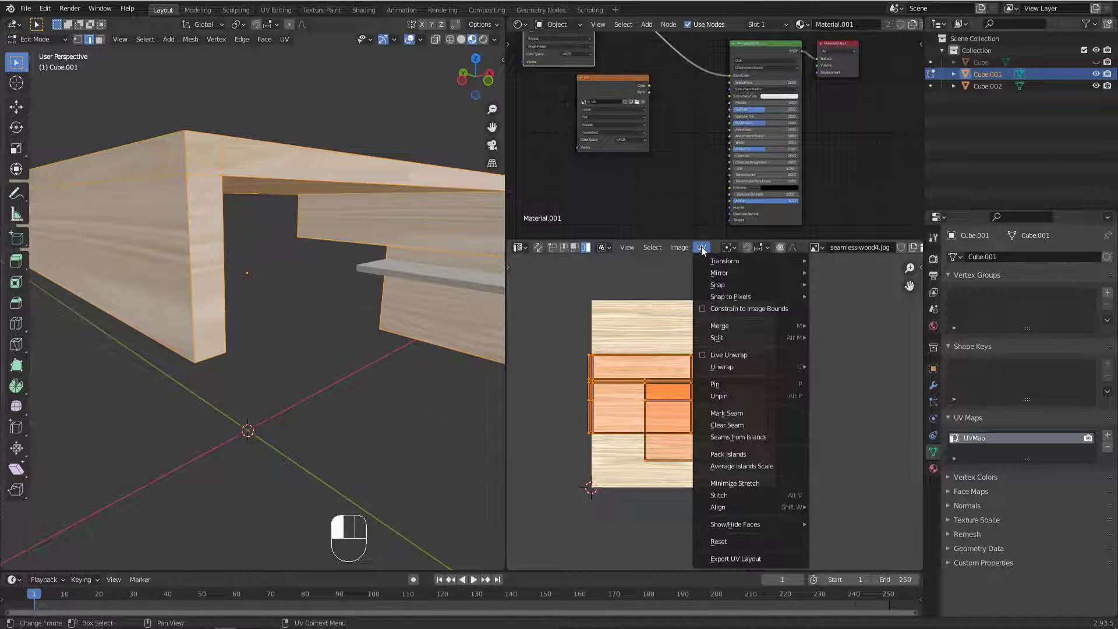
pyautogui.click(729, 455)
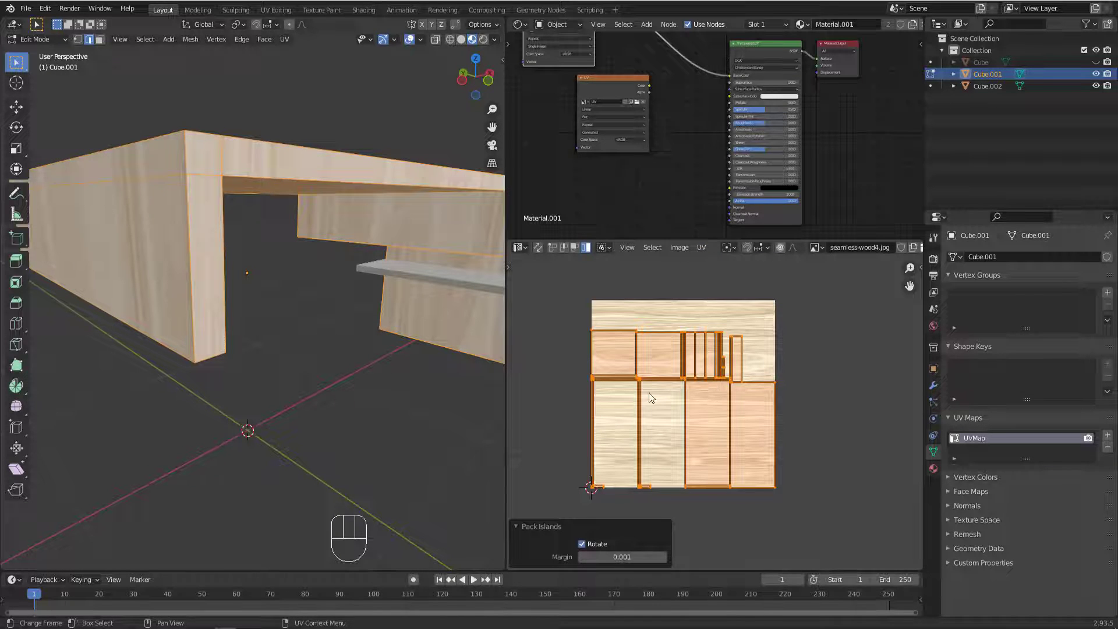
# Set the Pack Islands margin to 0.020 to widen the gaps between the frame's UV islands.
pyautogui.scroll(4, 649, 389)
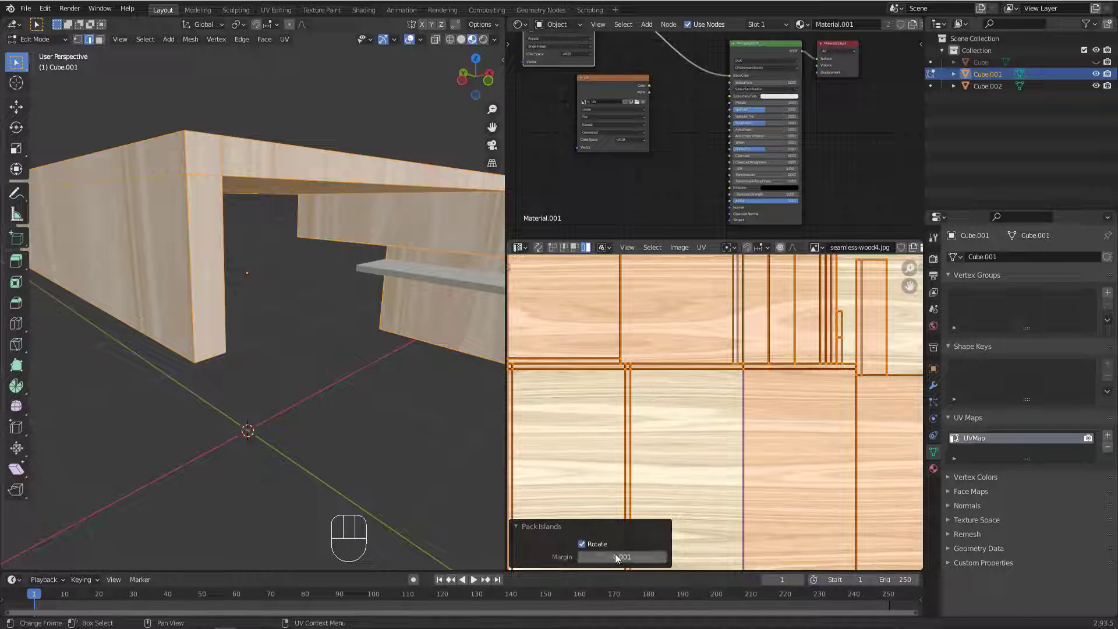
pyautogui.moveTo(652, 557)
pyautogui.mouseDown()
pyautogui.moveTo(690, 556)
pyautogui.moveTo(675, 557)
pyautogui.mouseUp()
pyautogui.scroll(-5, 718, 367)
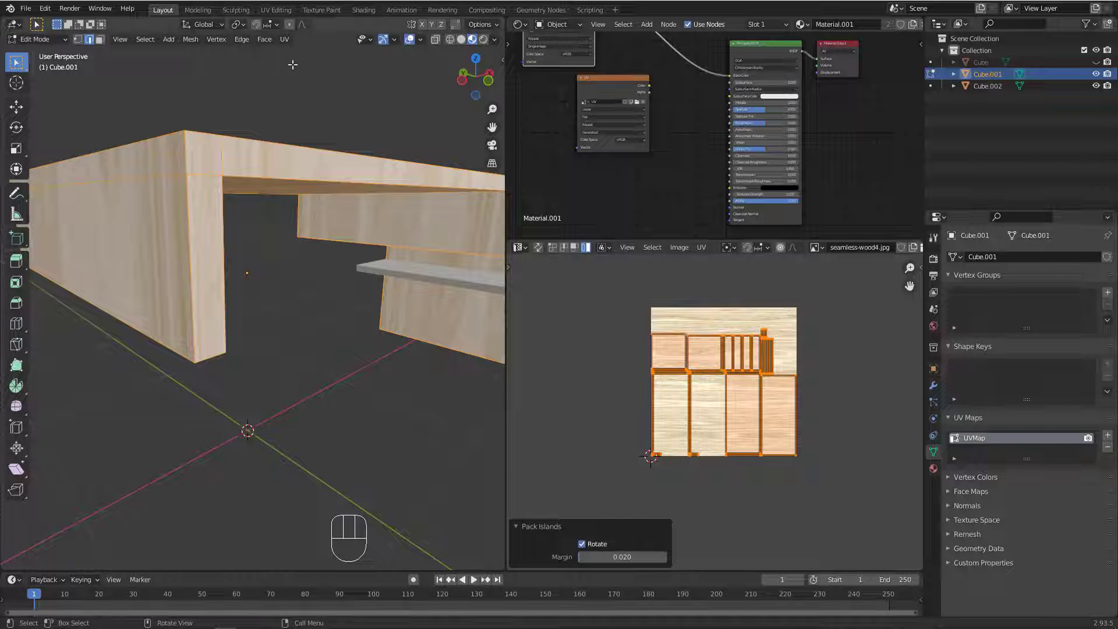
# Examine the gaps between the packed UV islands and the wood grain across the table frame.
pyautogui.click(284, 39)
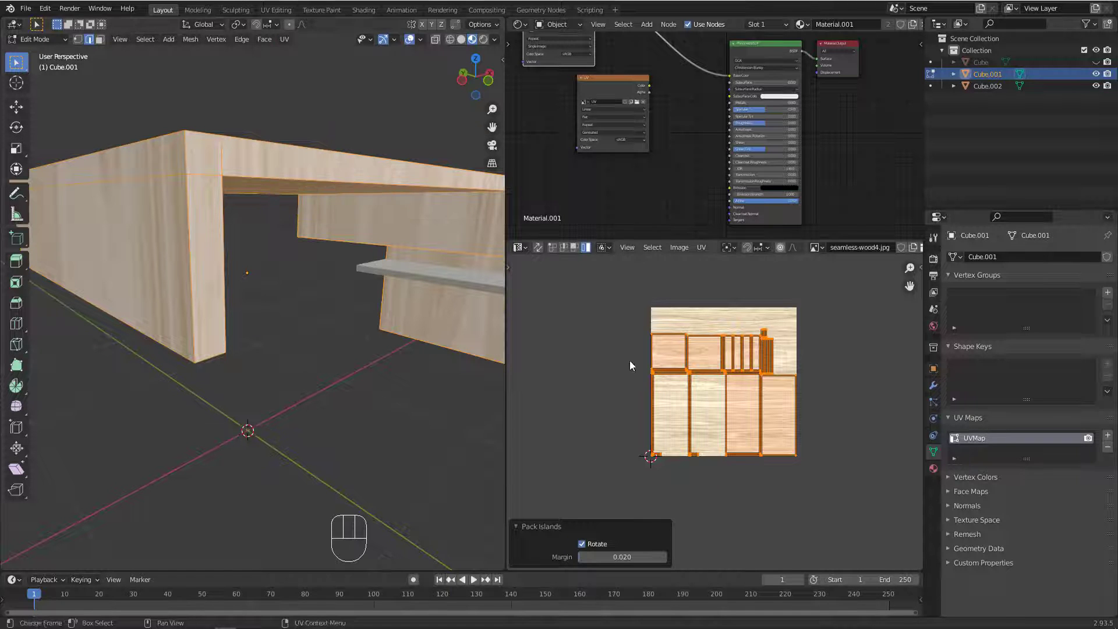
pyautogui.scroll(5, 696, 407)
pyautogui.scroll(-2, 669, 337)
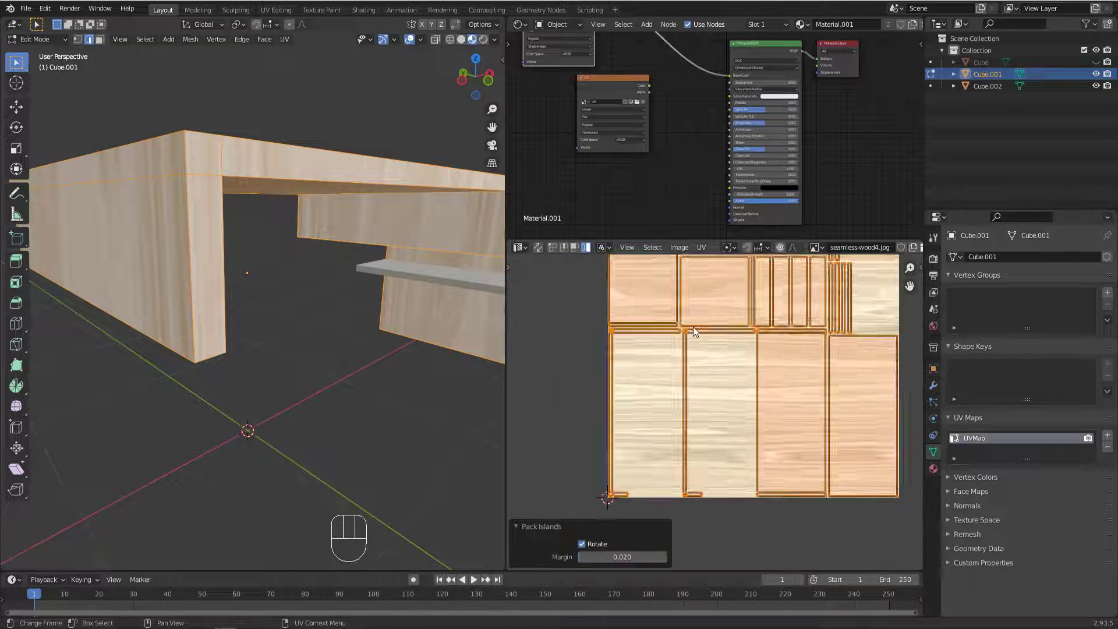
pyautogui.scroll(2, 807, 297)
pyautogui.scroll(-6, 728, 314)
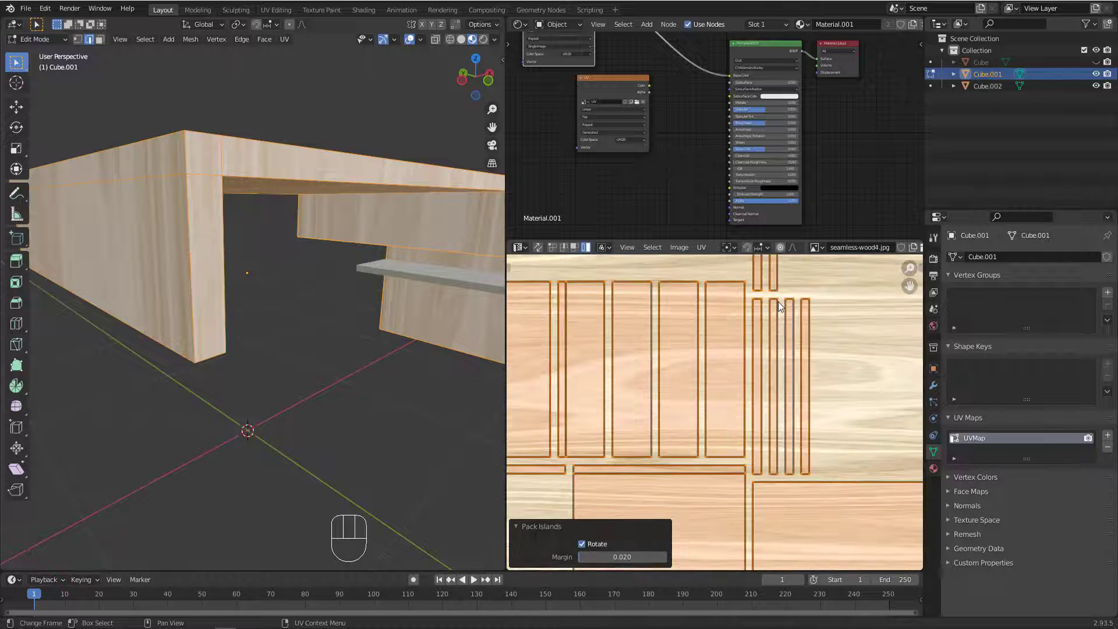
pyautogui.moveTo(263, 254); pyautogui.dragTo(309, 270, button='middle')
pyautogui.scroll(2, 276, 295)
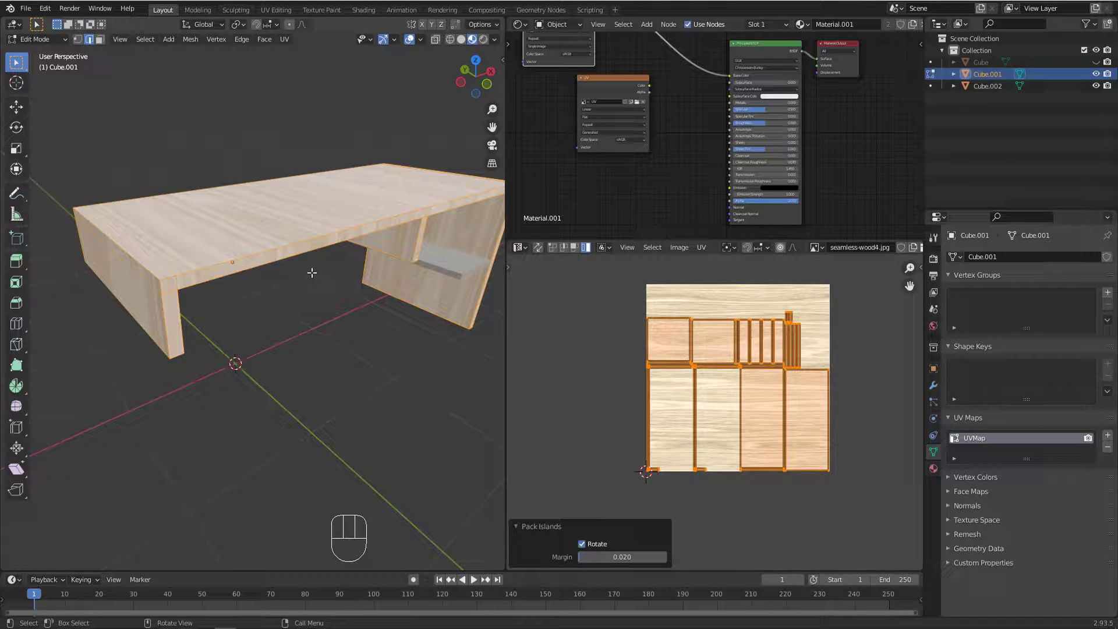